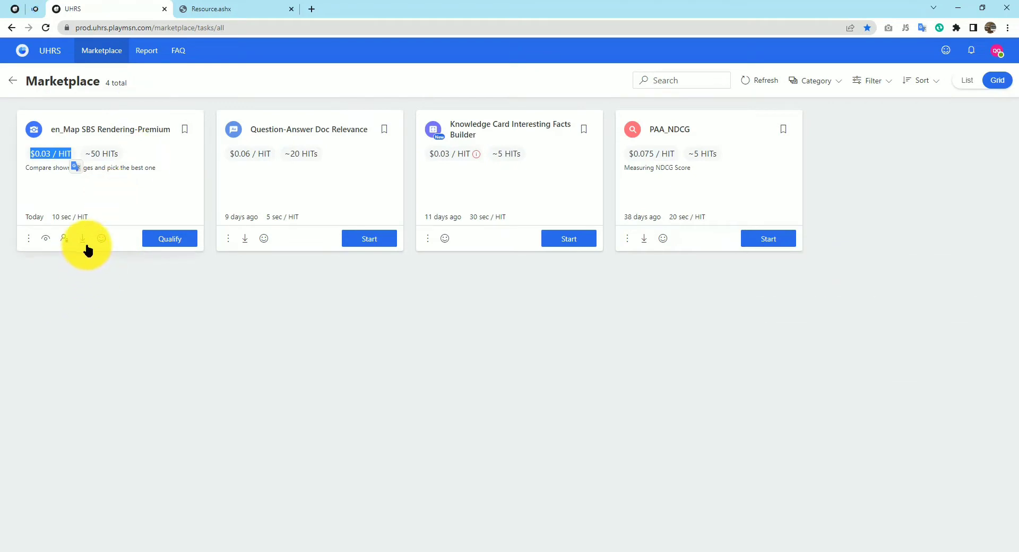
# Look through the 17-page Map SBS Rendering – Premium guidelines, including the comment tags and the example rated BROKEN.
pyautogui.rightClick(85, 242)
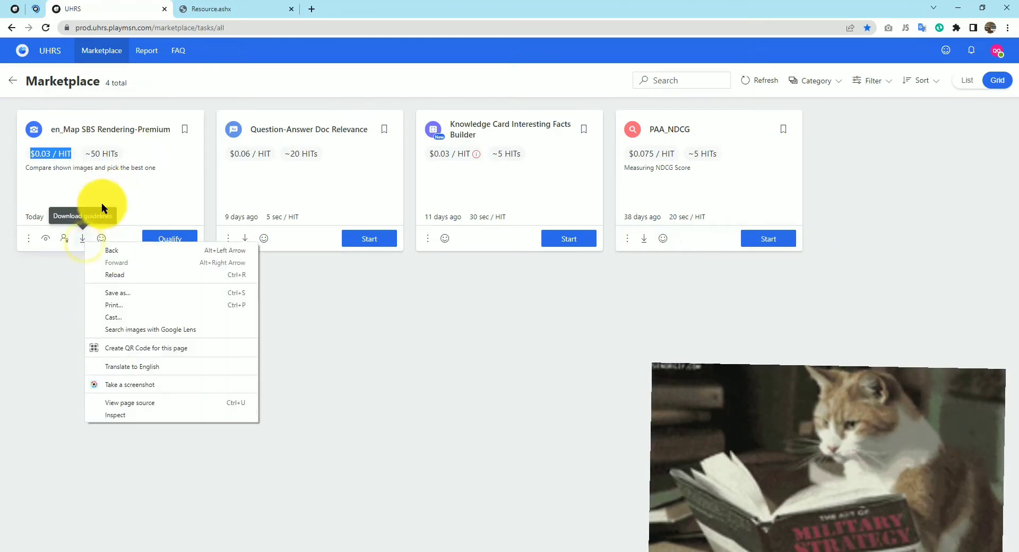
pyautogui.click(121, 200)
pyautogui.click(232, 9)
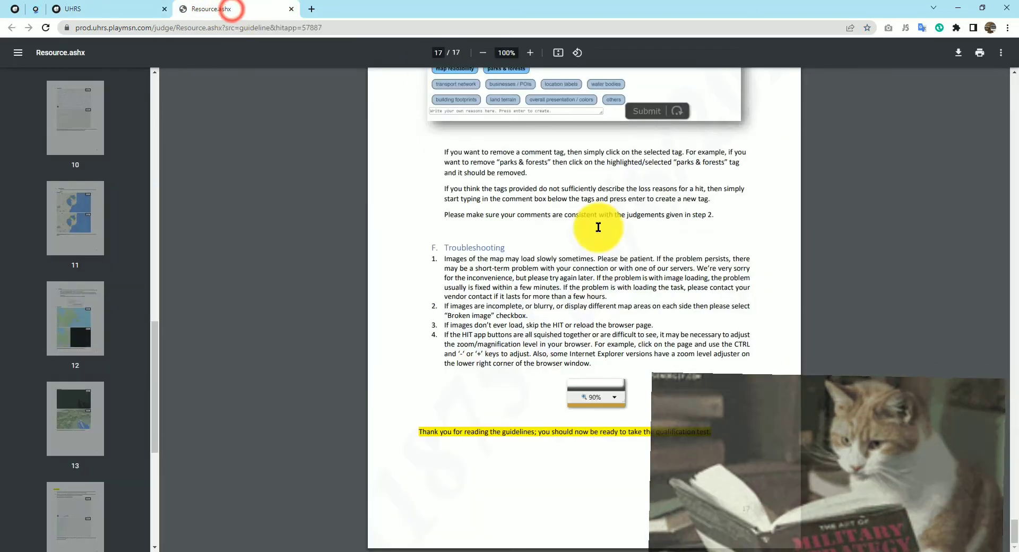
pyautogui.scroll(5, 995, 234)
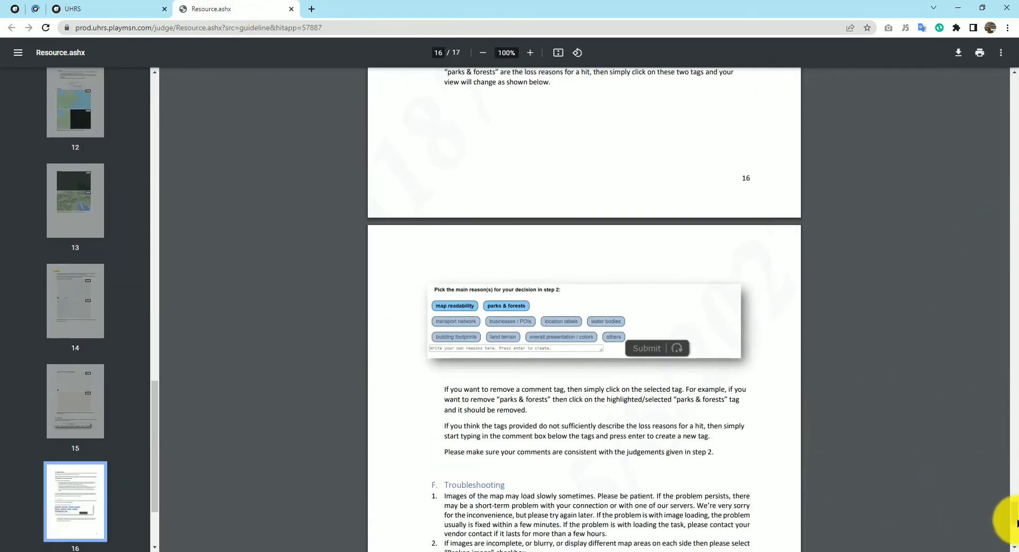
pyautogui.moveTo(1016, 523); pyautogui.dragTo(1016, 74)
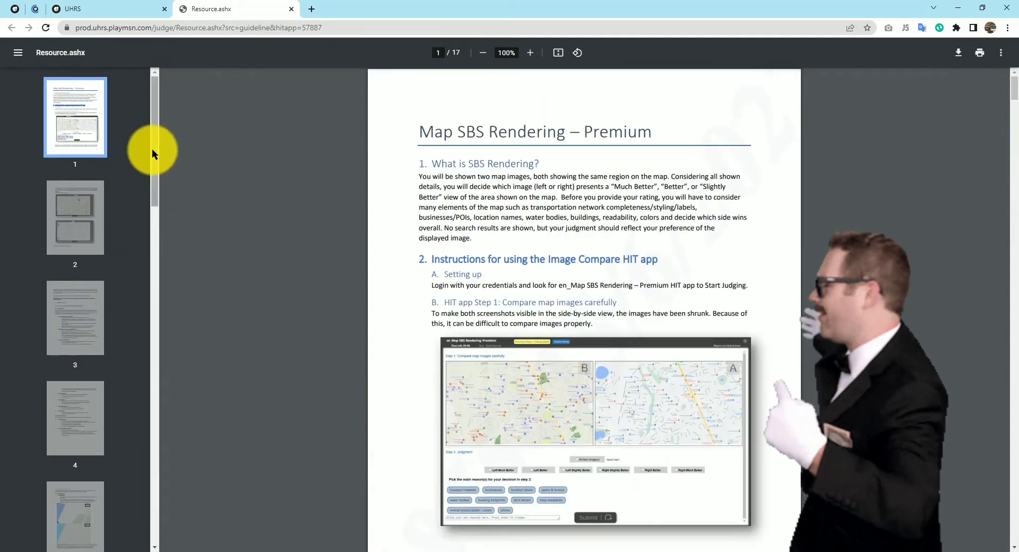
pyautogui.moveTo(152, 153); pyautogui.dragTo(141, 522)
pyautogui.click(91, 519)
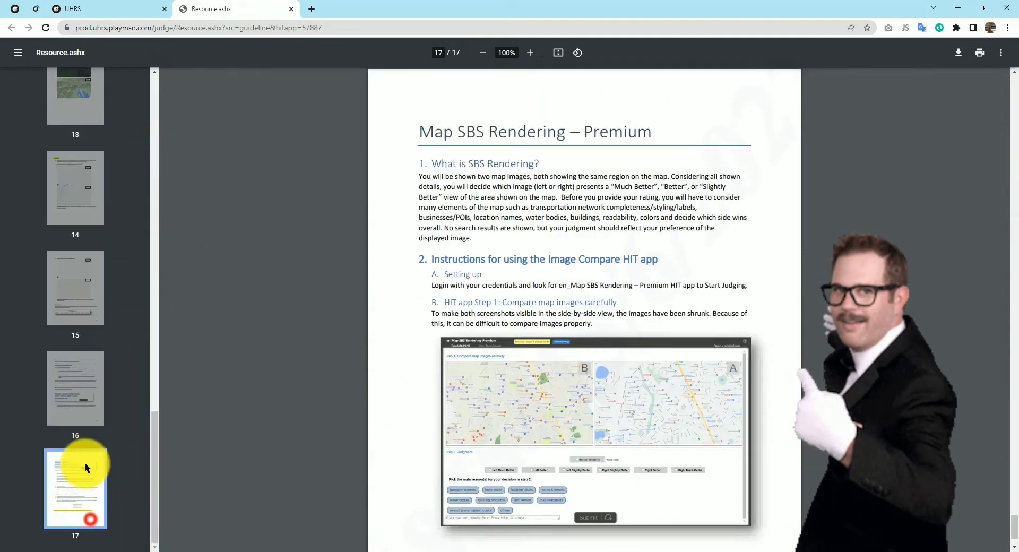
pyautogui.click(86, 390)
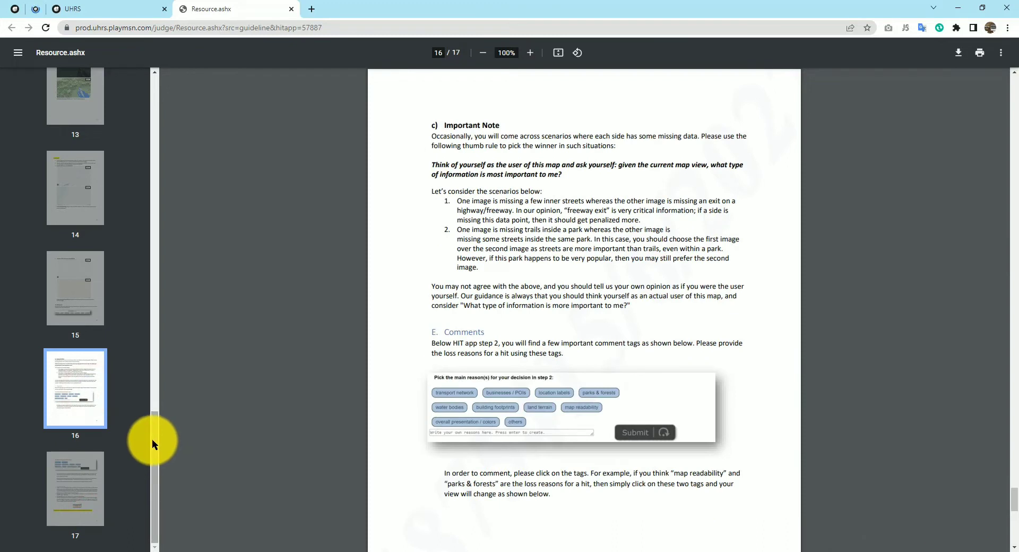
pyautogui.moveTo(151, 438); pyautogui.dragTo(154, 92)
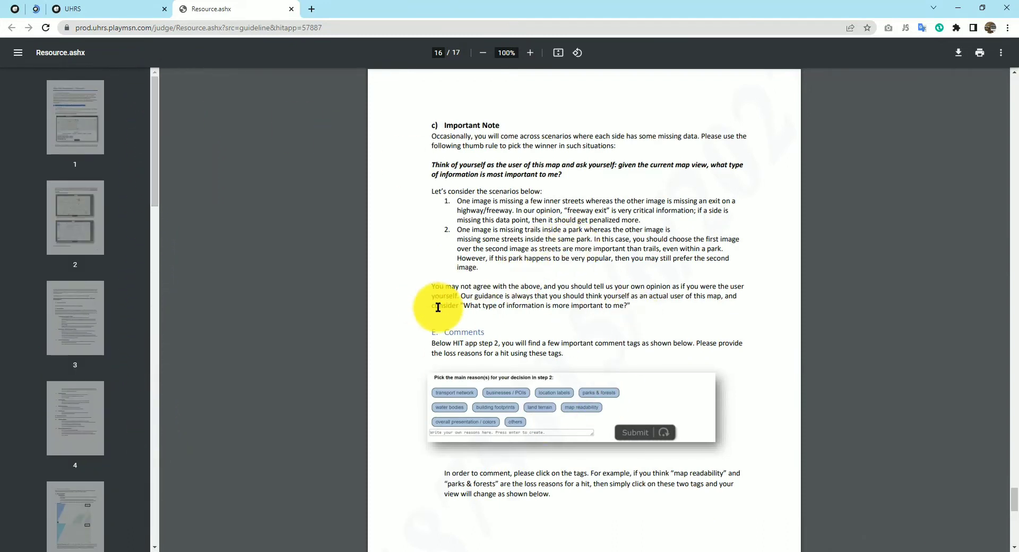
pyautogui.scroll(10, 569, 277)
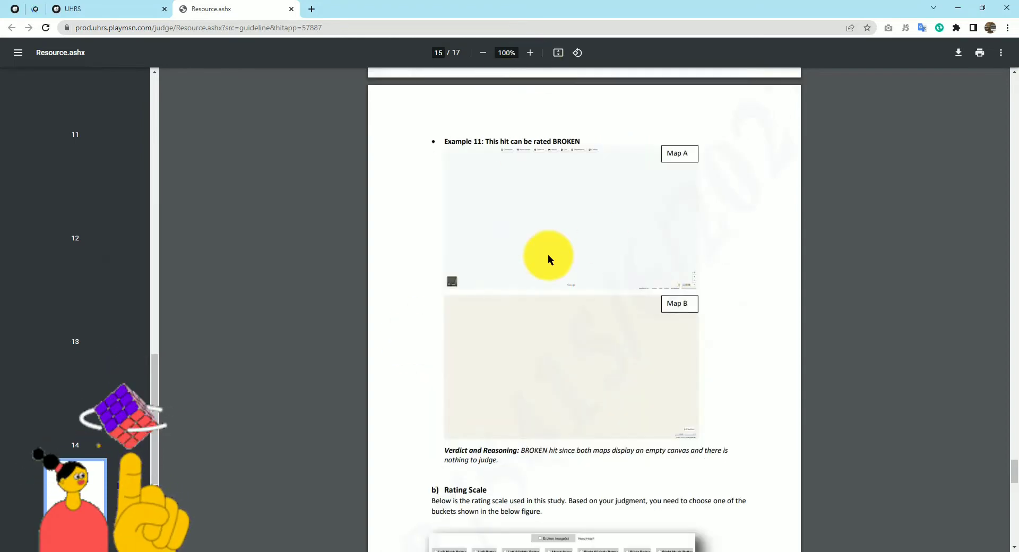
# Return to the marketplace and start the qualification test for en_Map SBS Rendering-Premium.
pyautogui.click(127, 9)
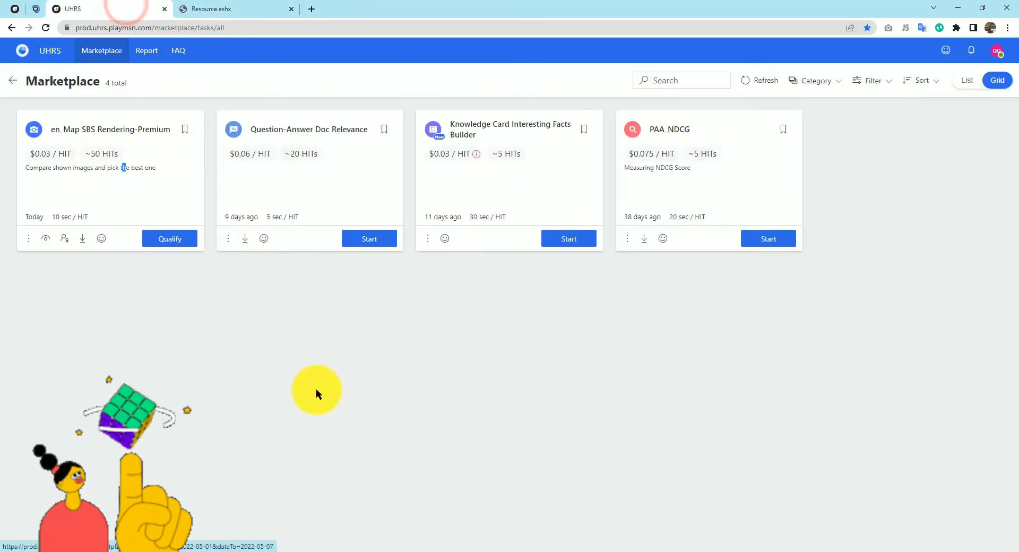
pyautogui.click(168, 240)
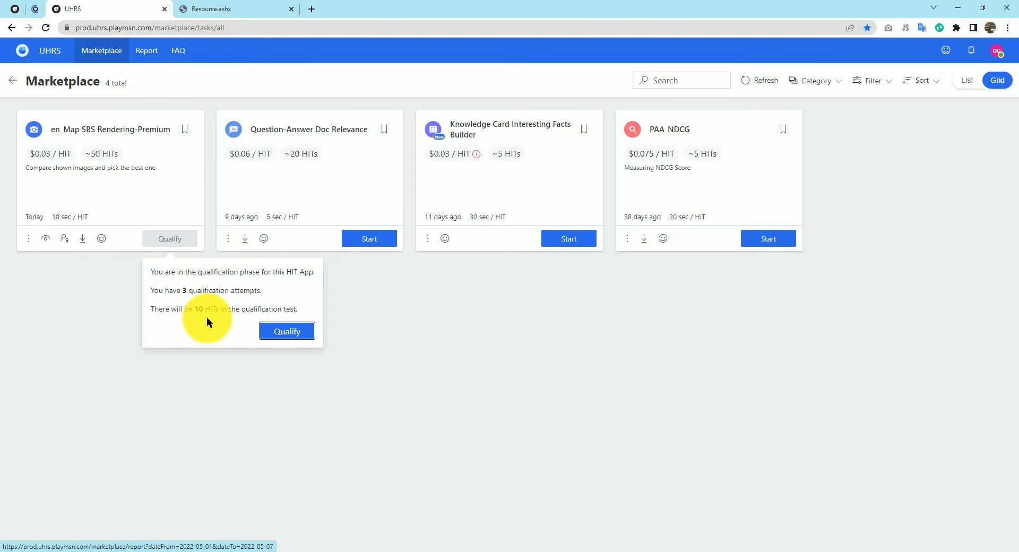
pyautogui.click(278, 335)
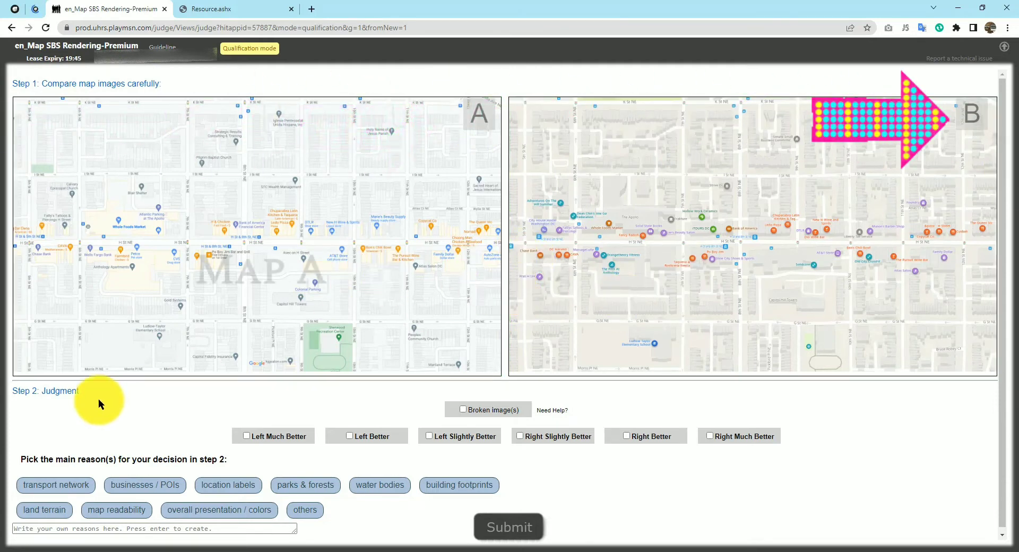
pyautogui.moveTo(78, 391); pyautogui.dragTo(8, 393)
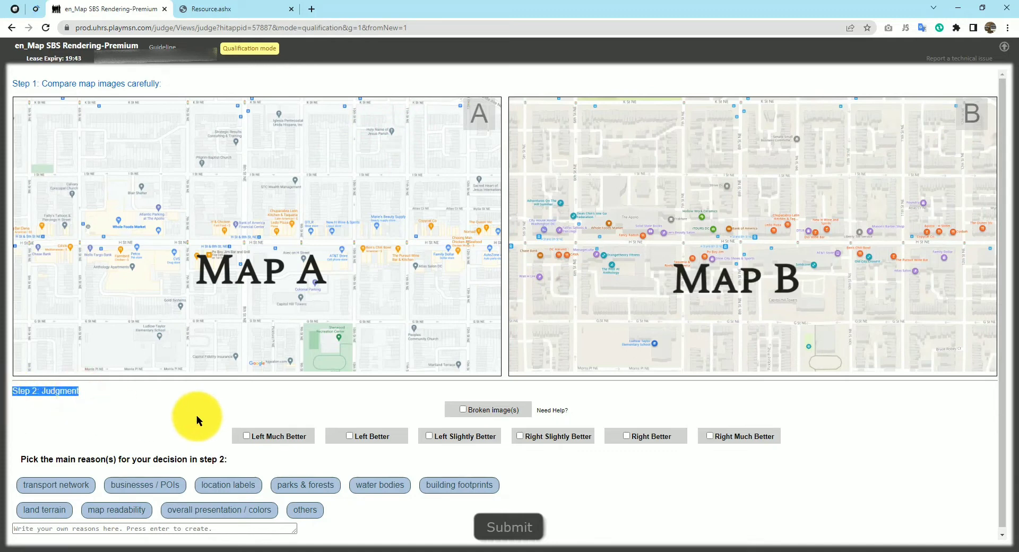
pyautogui.click(127, 424)
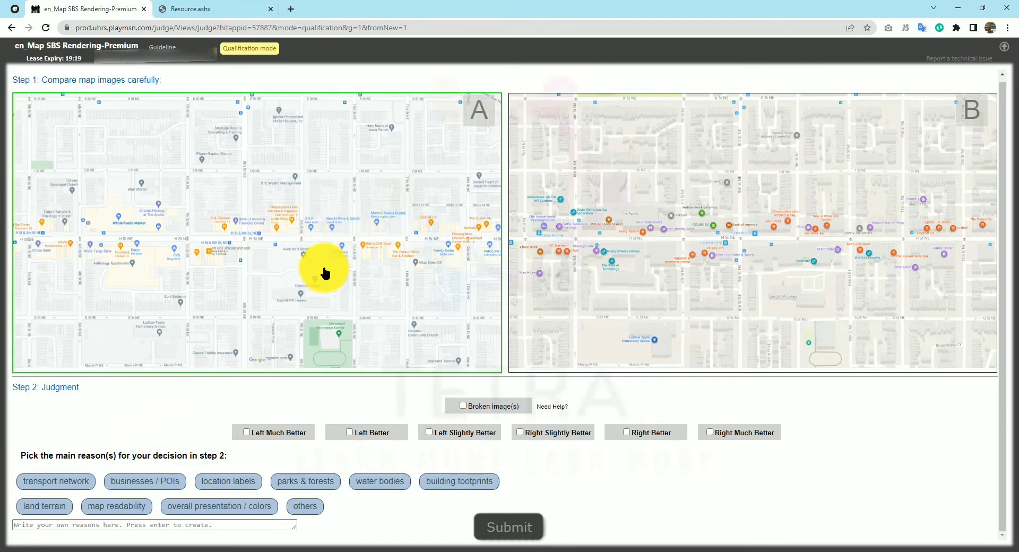
# Enlarge the map images and compare the left and right versions for differences in businesses, labels, parks and buildings.
pyautogui.click(282, 235)
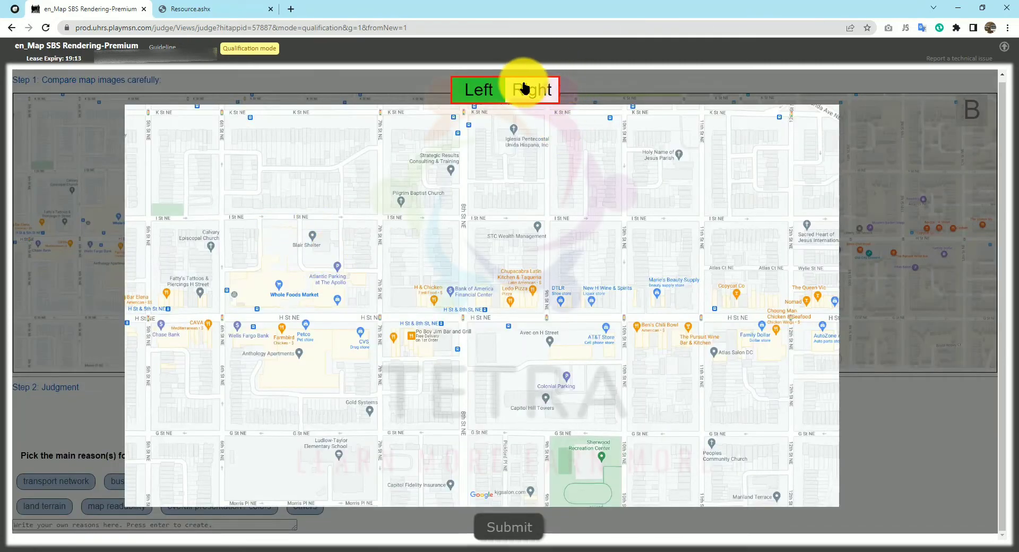
pyautogui.click(540, 91)
pyautogui.click(480, 90)
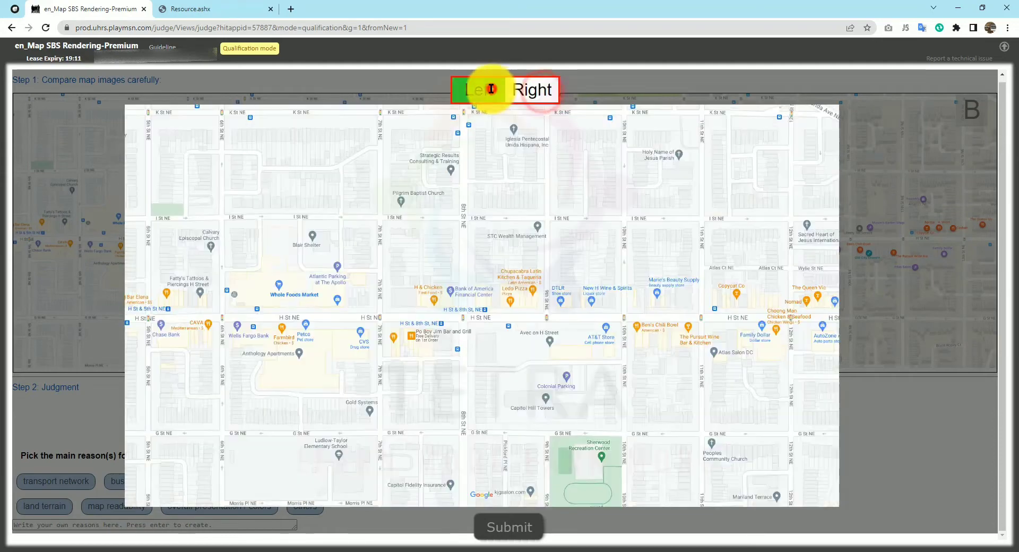
pyautogui.click(528, 90)
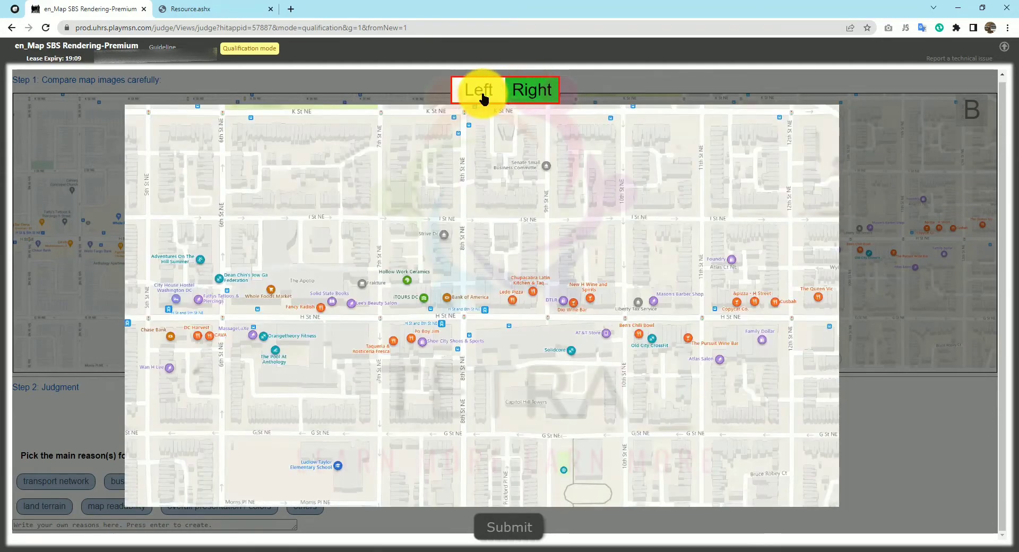
pyautogui.click(480, 93)
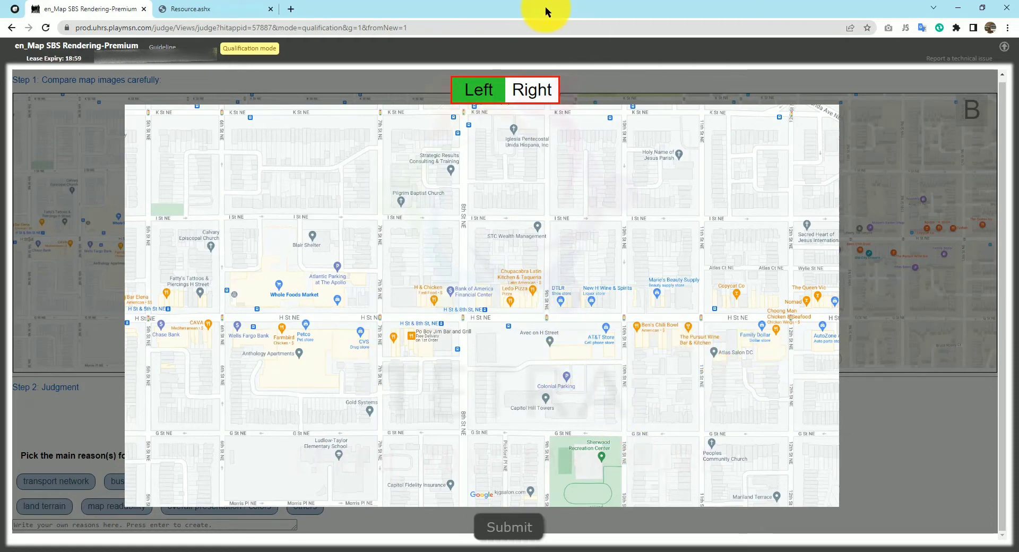
pyautogui.click(539, 100)
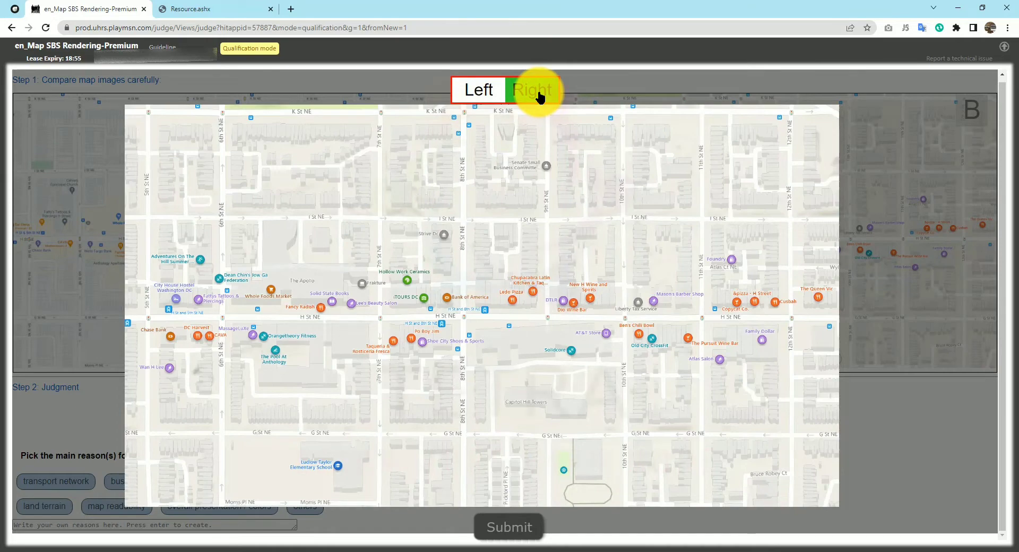
pyautogui.click(483, 95)
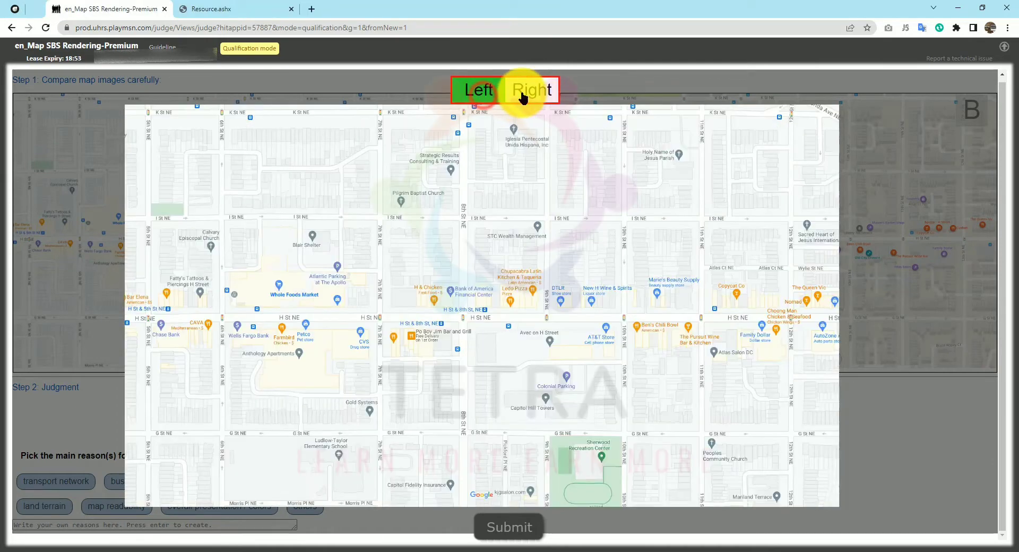
pyautogui.click(523, 94)
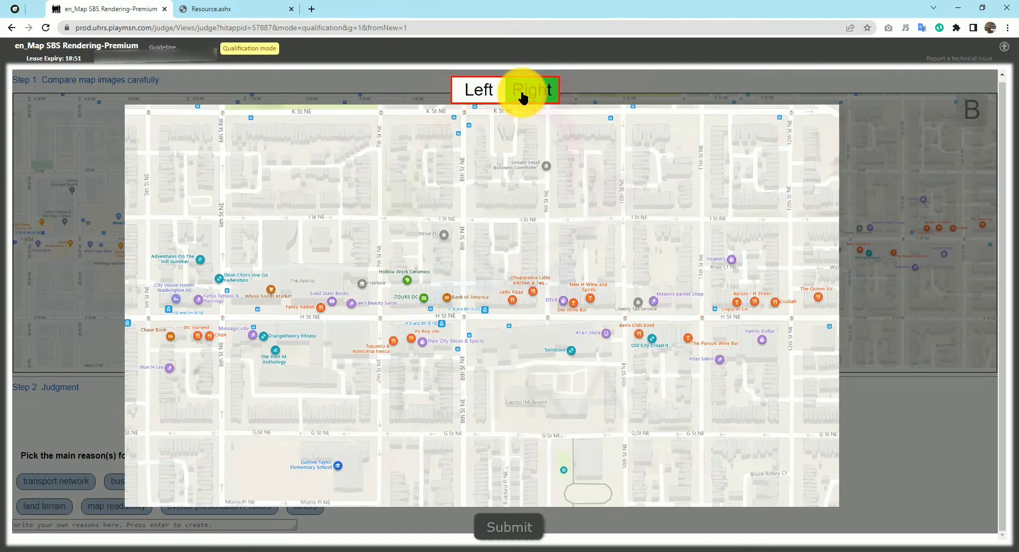
pyautogui.click(478, 93)
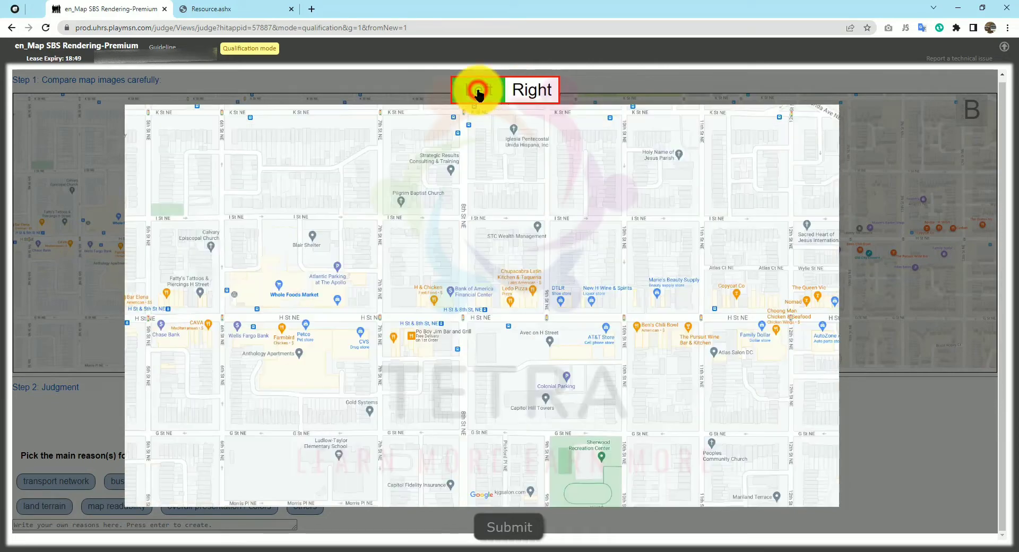
pyautogui.click(527, 91)
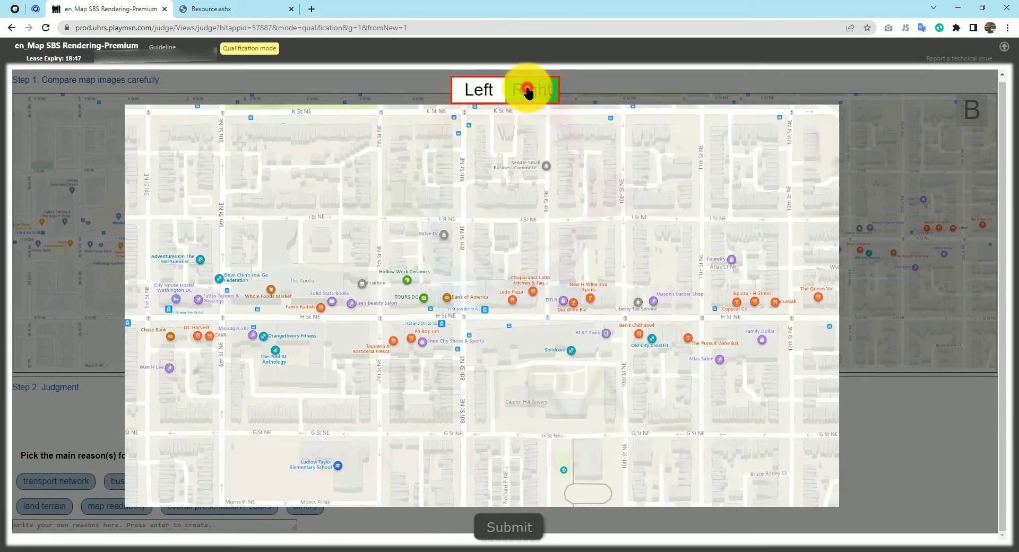
pyautogui.click(486, 90)
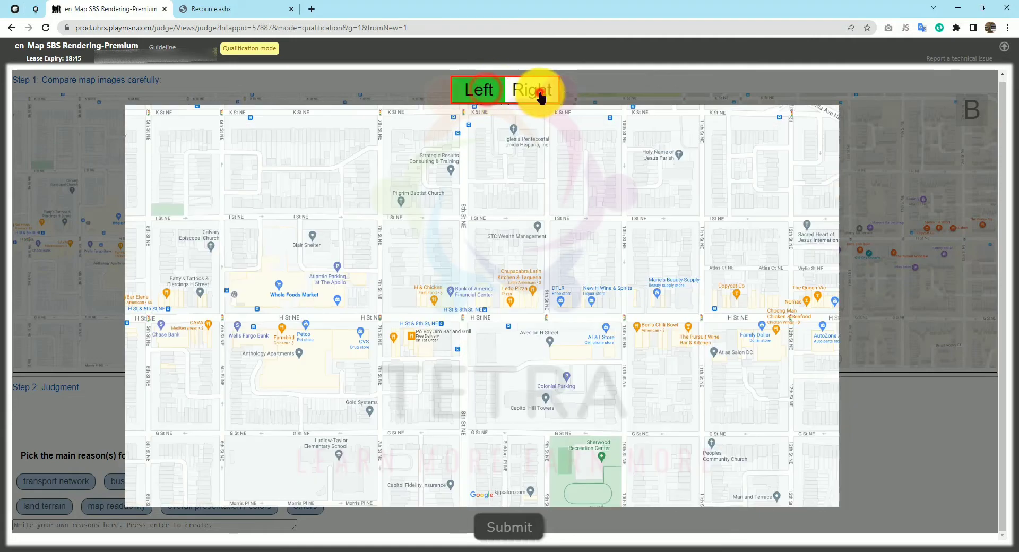
pyautogui.click(537, 93)
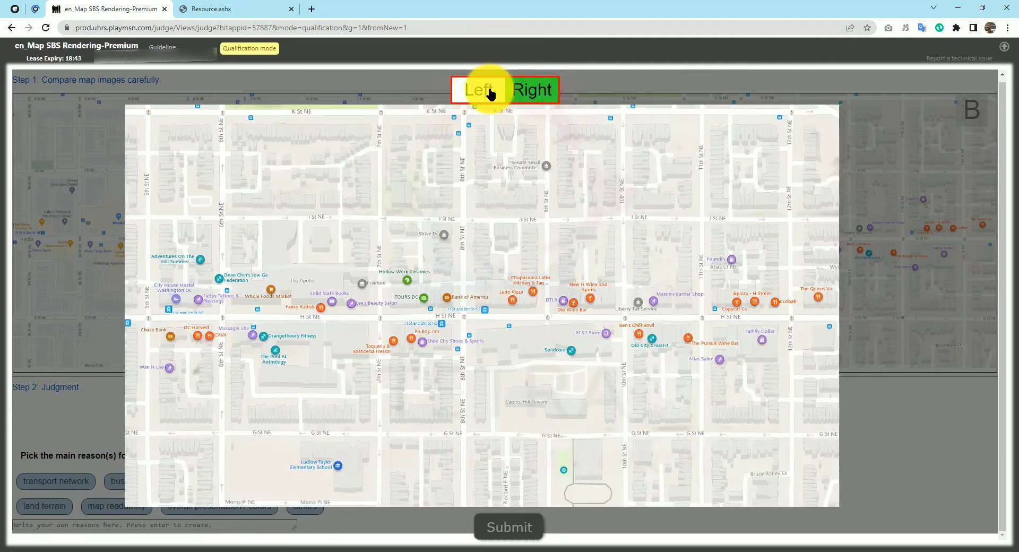
pyautogui.click(486, 91)
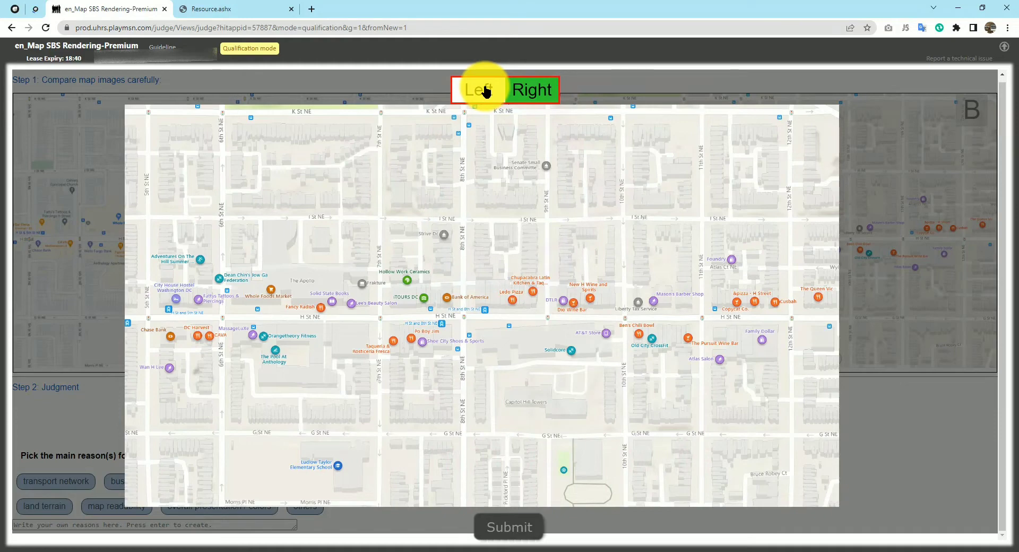
pyautogui.click(485, 90)
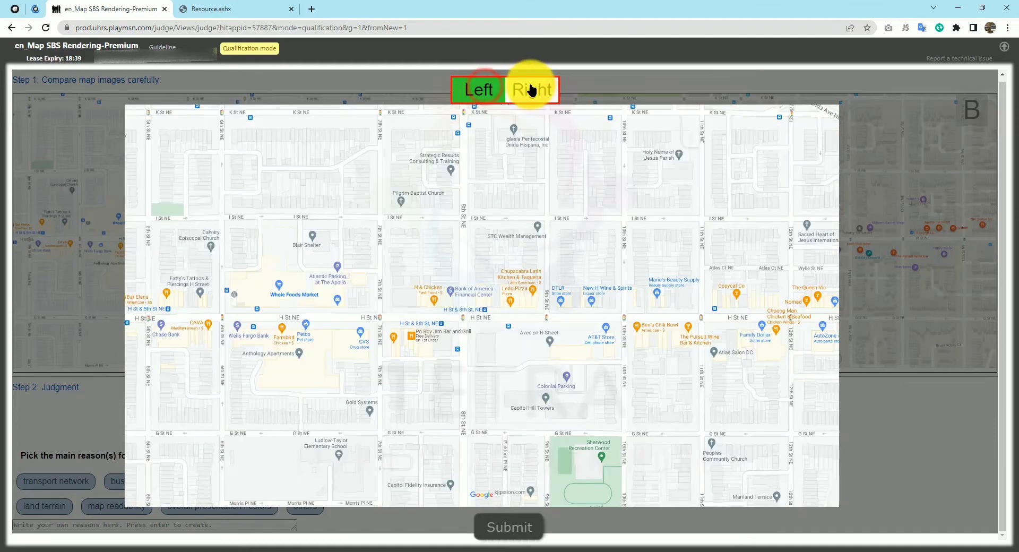
pyautogui.click(531, 90)
pyautogui.click(483, 91)
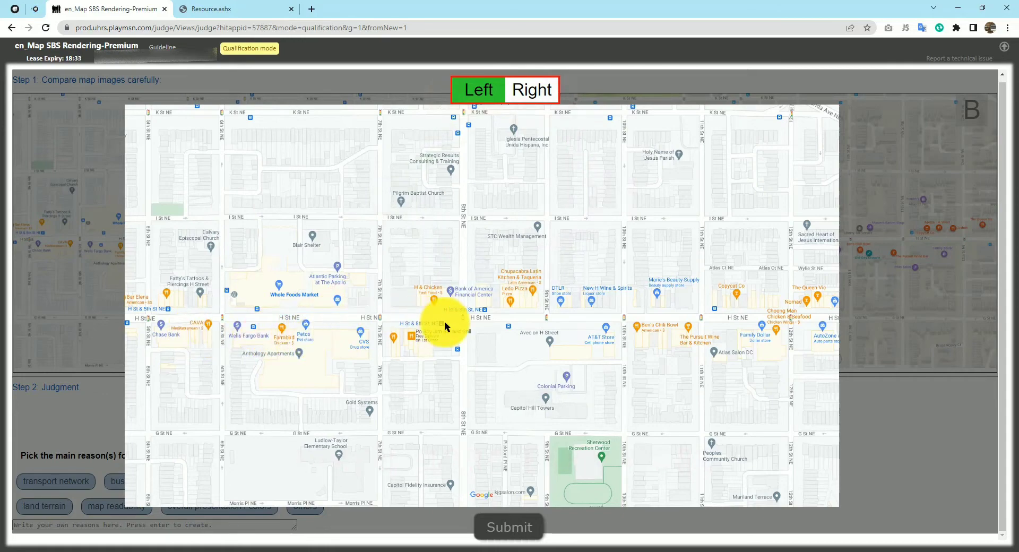
pyautogui.click(523, 88)
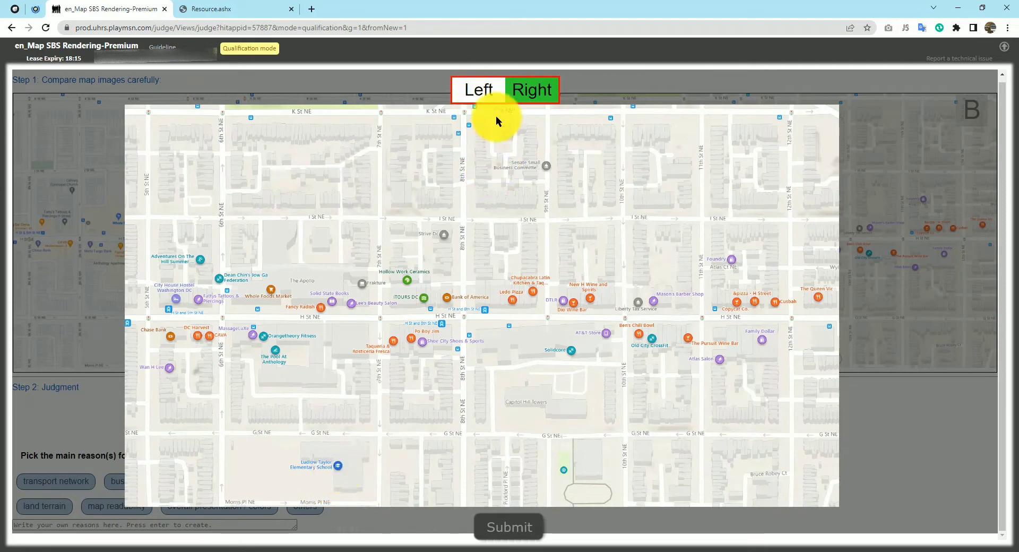
pyautogui.click(486, 92)
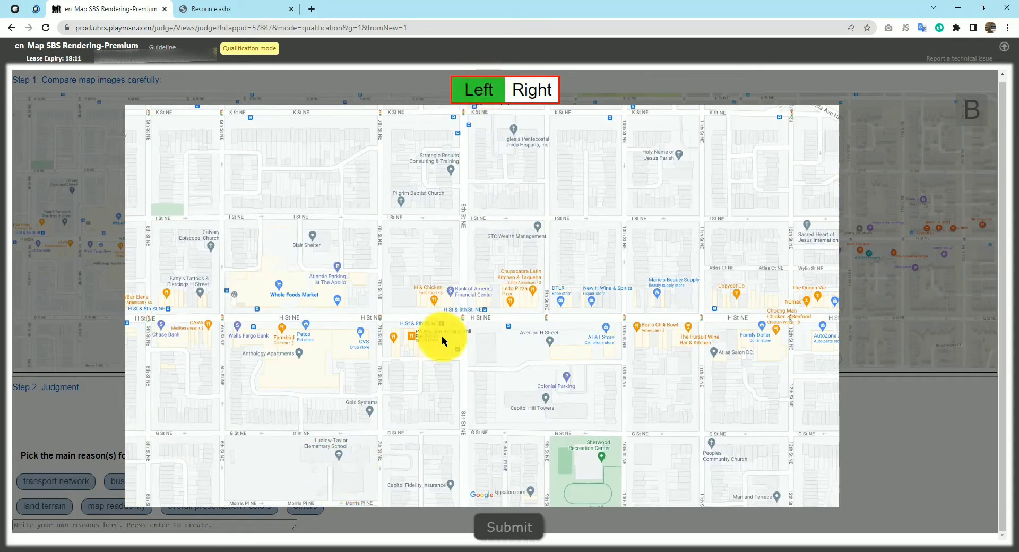
pyautogui.click(529, 92)
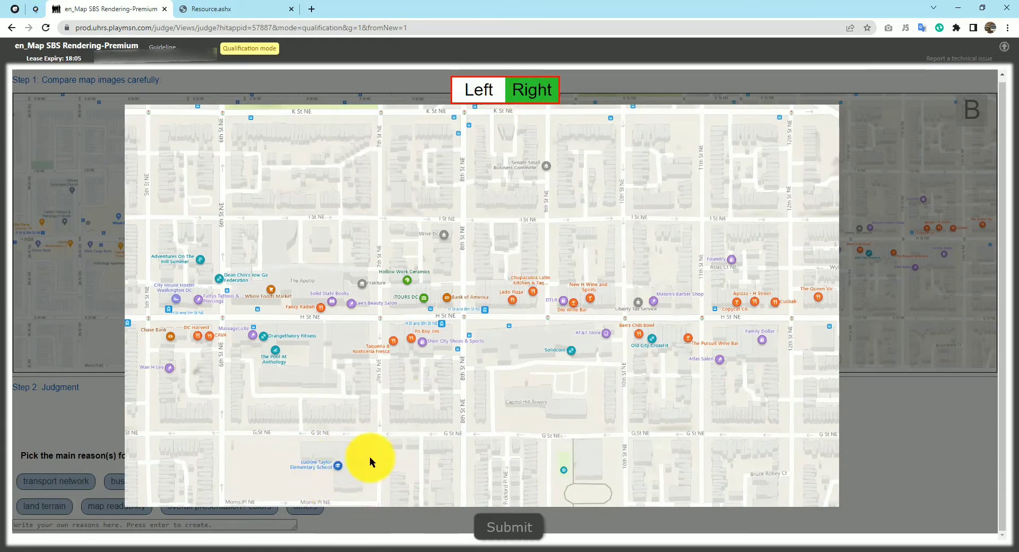
pyautogui.click(474, 92)
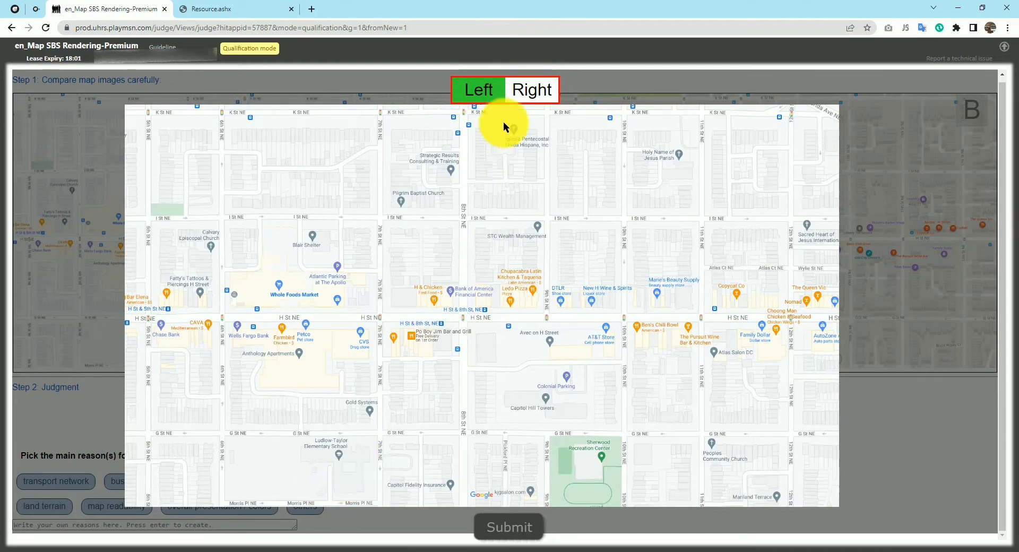
pyautogui.click(525, 91)
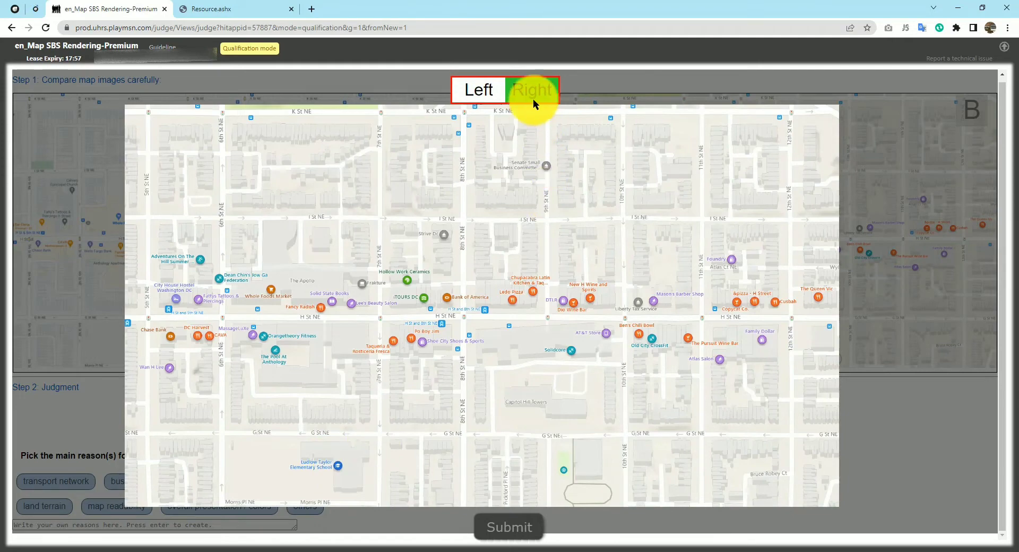
pyautogui.click(479, 91)
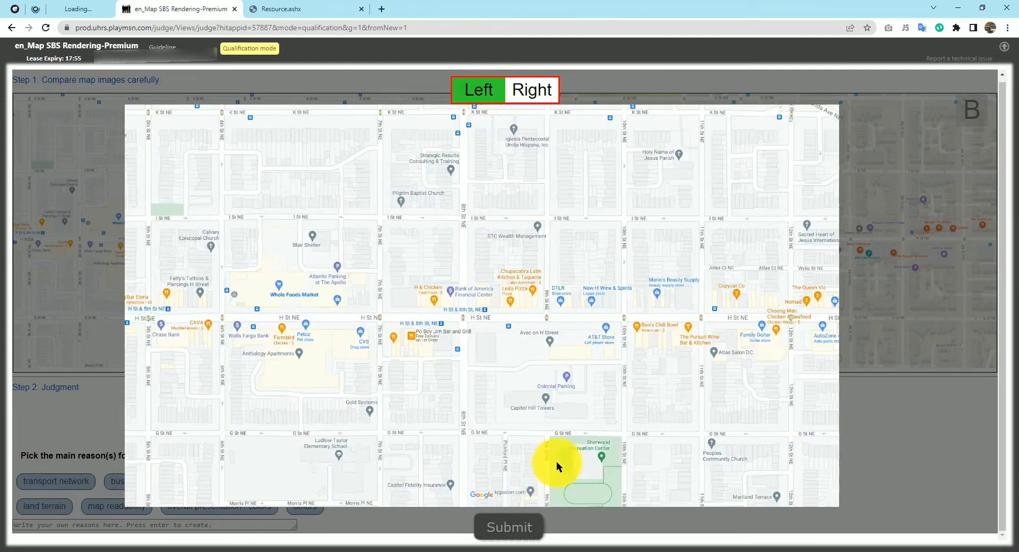
pyautogui.click(539, 91)
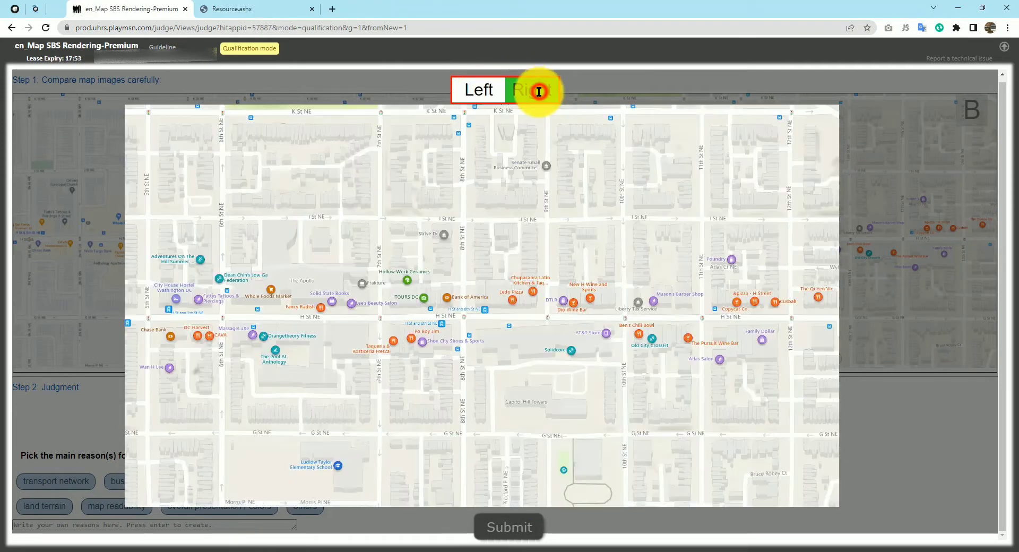
pyautogui.click(483, 94)
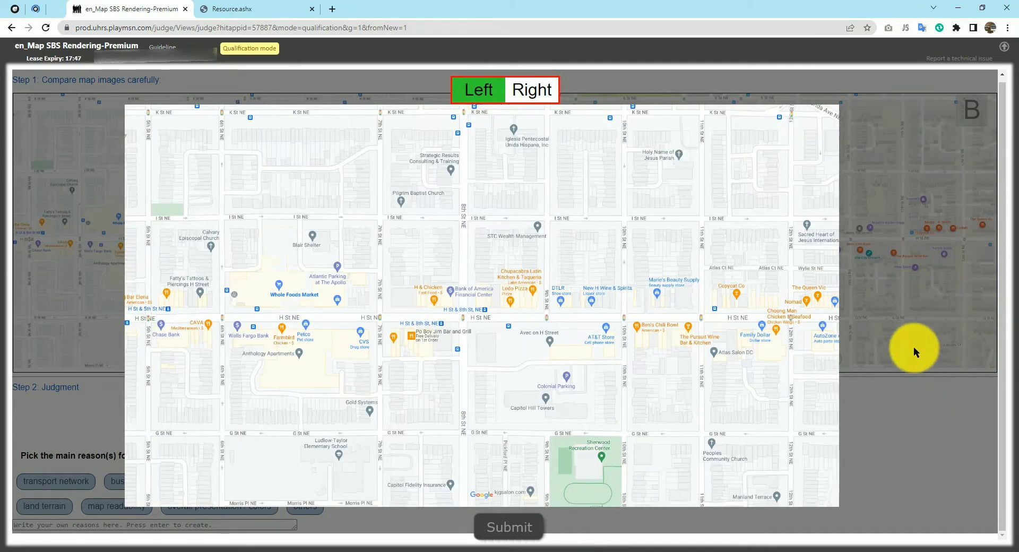
# Close the enlarged map, reopen the left image for one more check, and return to the side-by-side comparison.
pyautogui.click(941, 423)
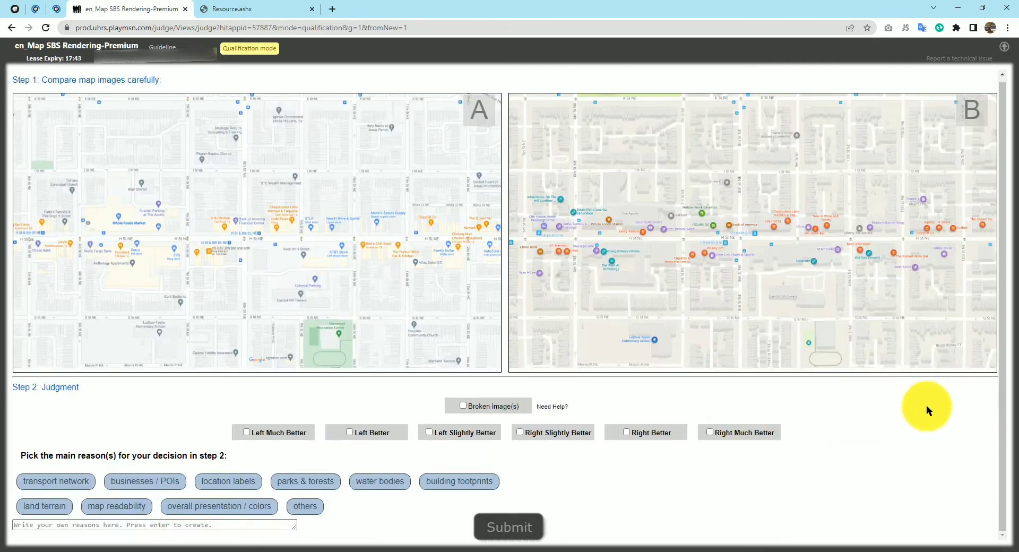
pyautogui.click(467, 232)
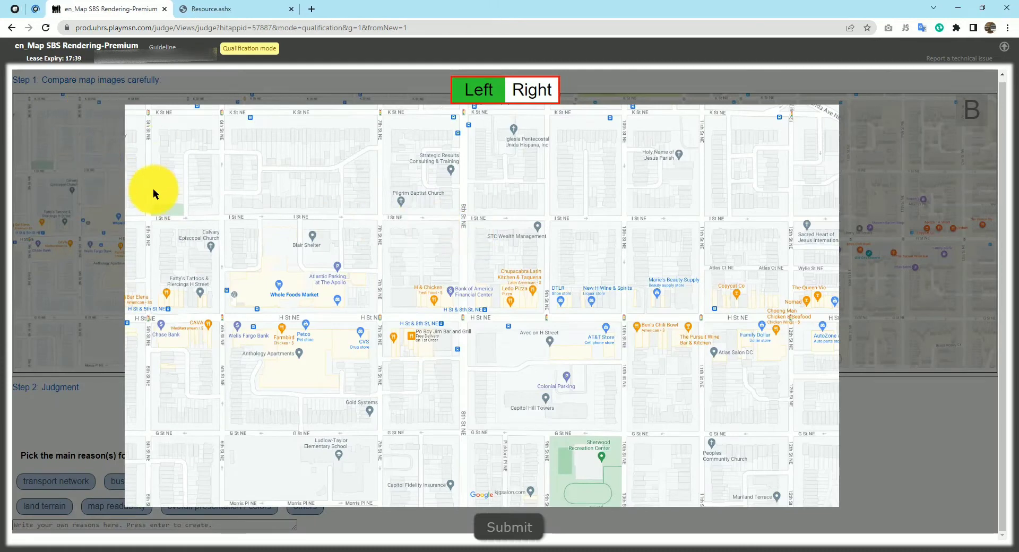
pyautogui.click(939, 228)
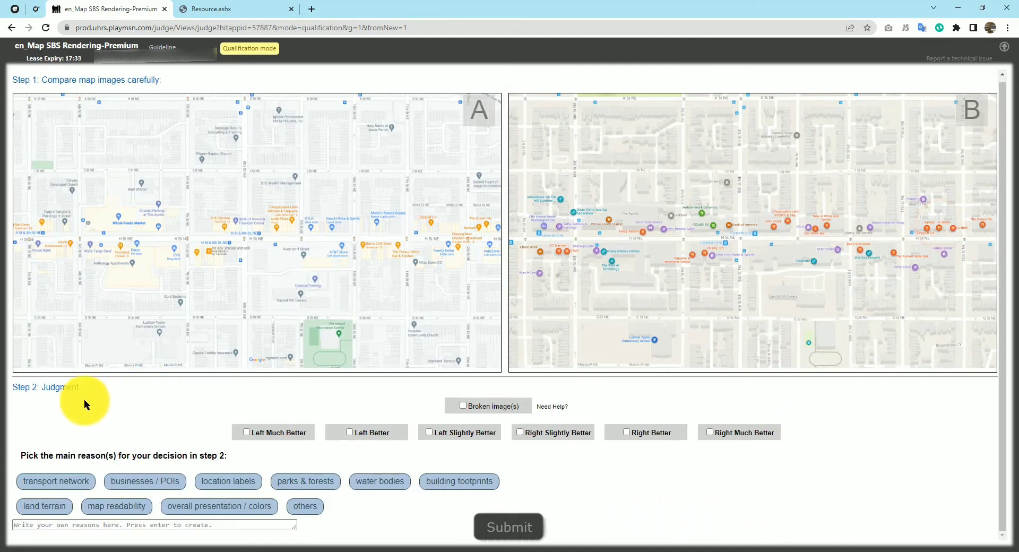
# Check the descriptions of the judgment options and rate the first map pair as Left Better.
pyautogui.moveTo(23, 380); pyautogui.dragTo(101, 387)
pyautogui.click(123, 400)
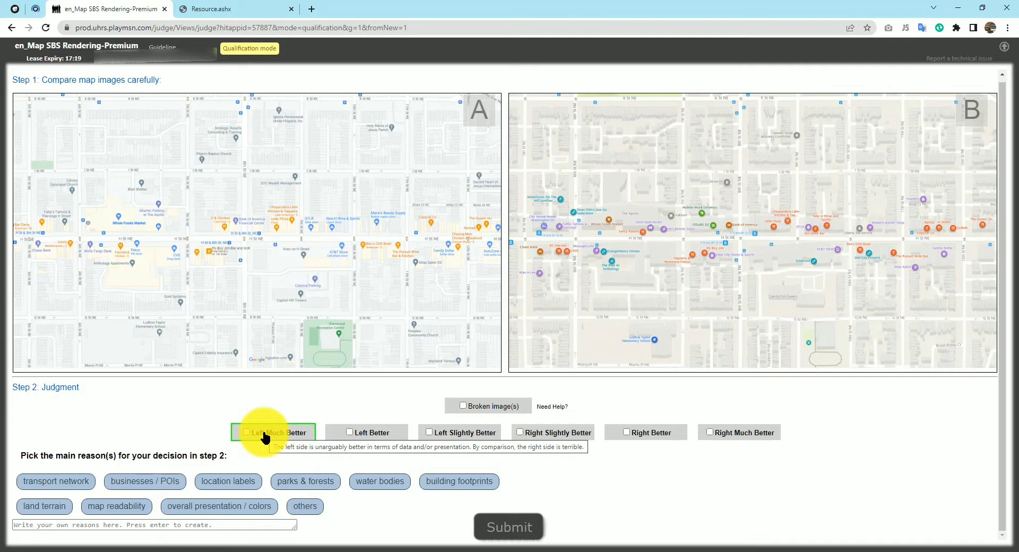
pyautogui.click(271, 390)
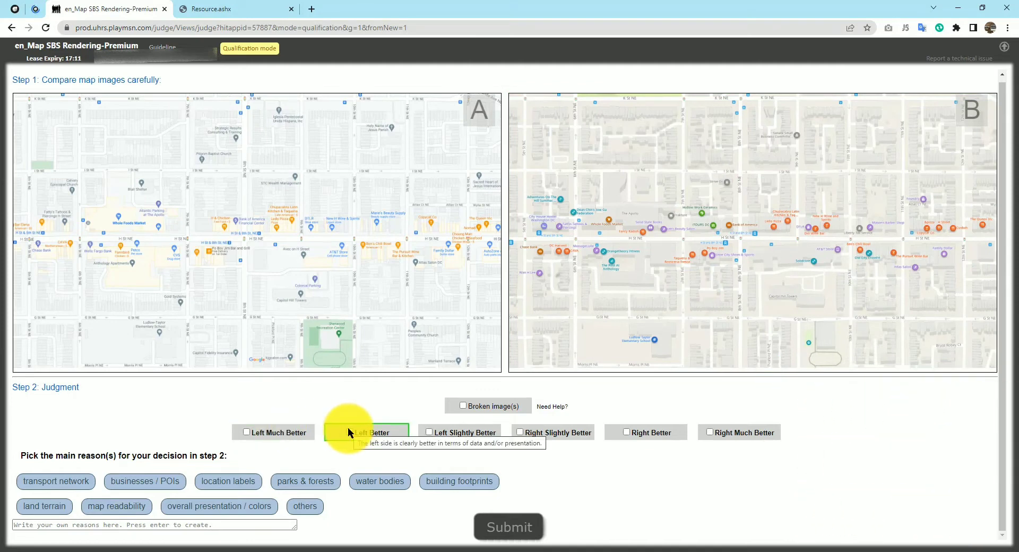
pyautogui.click(411, 398)
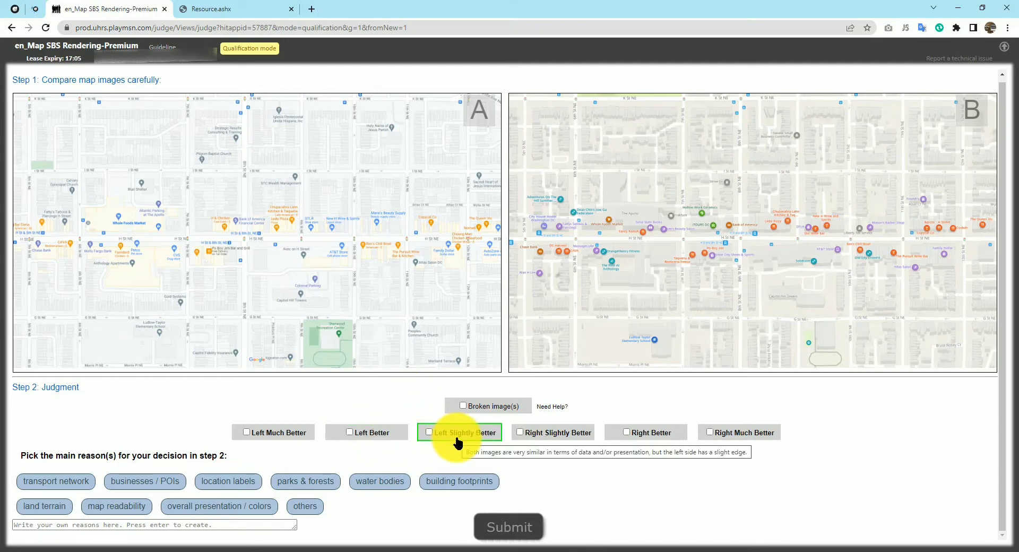
pyautogui.click(356, 433)
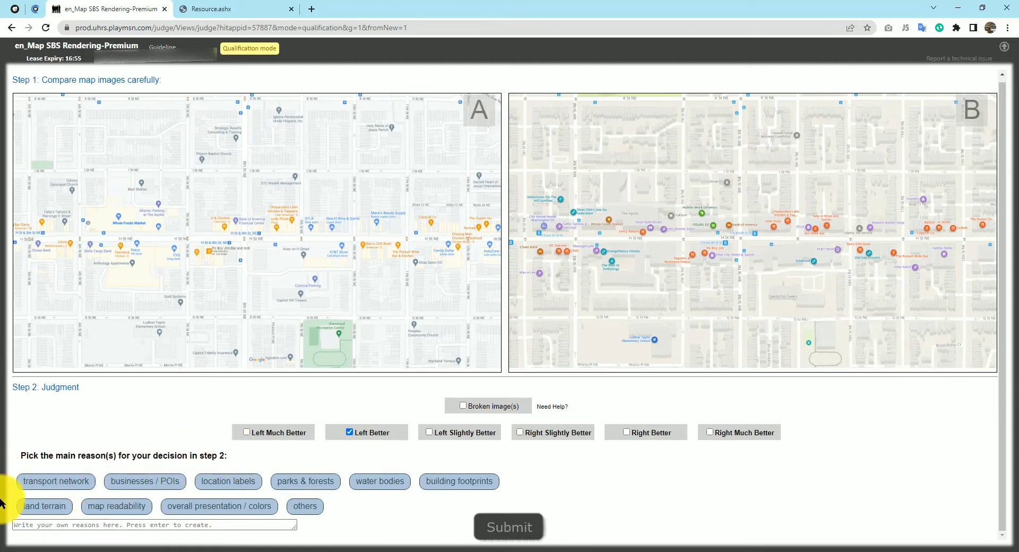
# Give location labels, map readability and overall presentation / colors as the reasons and submit the first judgment.
pyautogui.click(56, 481)
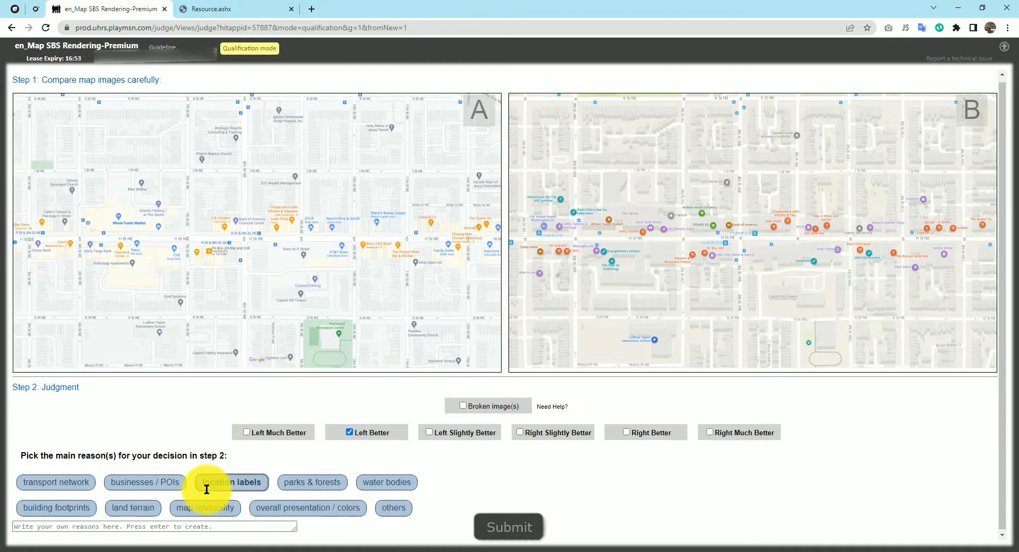
pyautogui.click(137, 493)
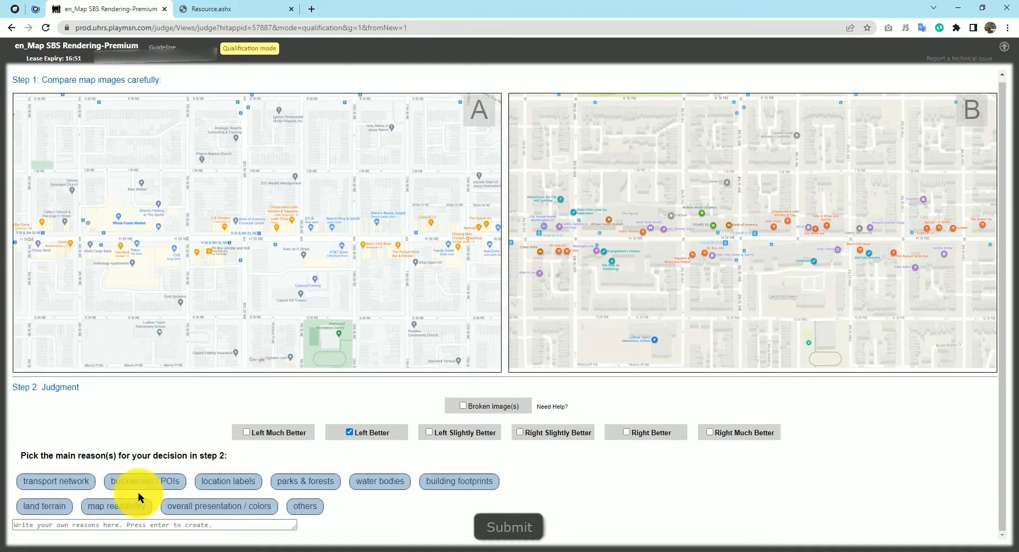
pyautogui.click(233, 486)
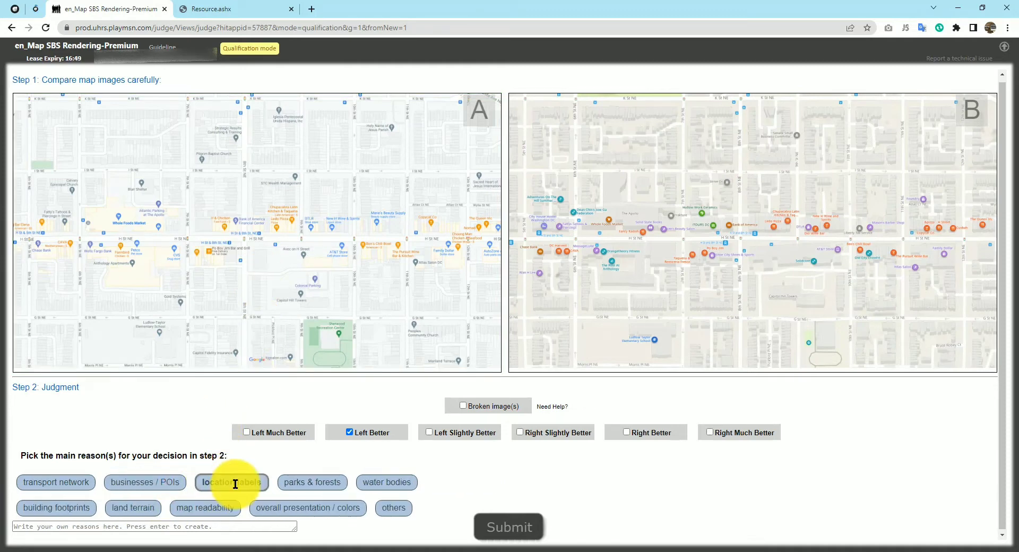
pyautogui.click(255, 485)
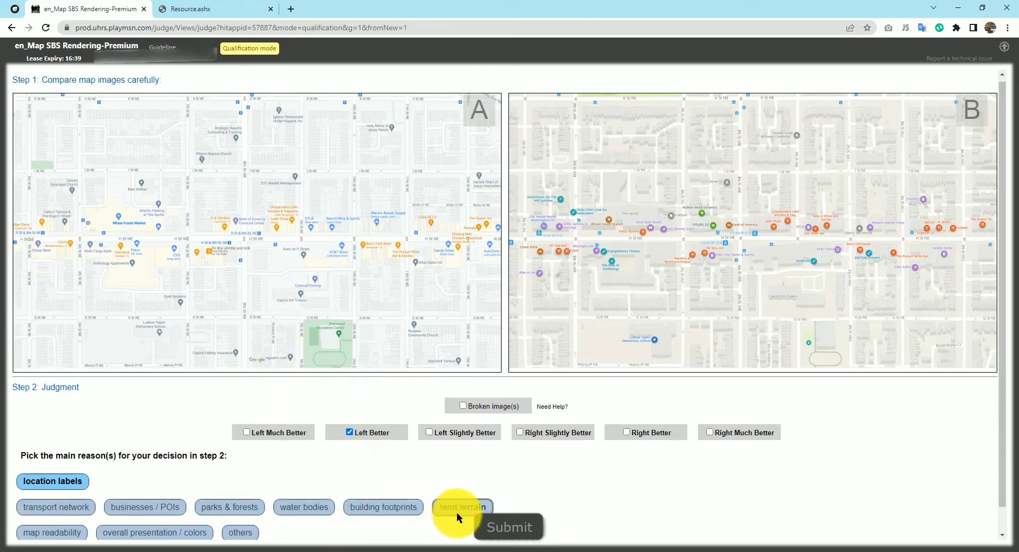
pyautogui.click(59, 533)
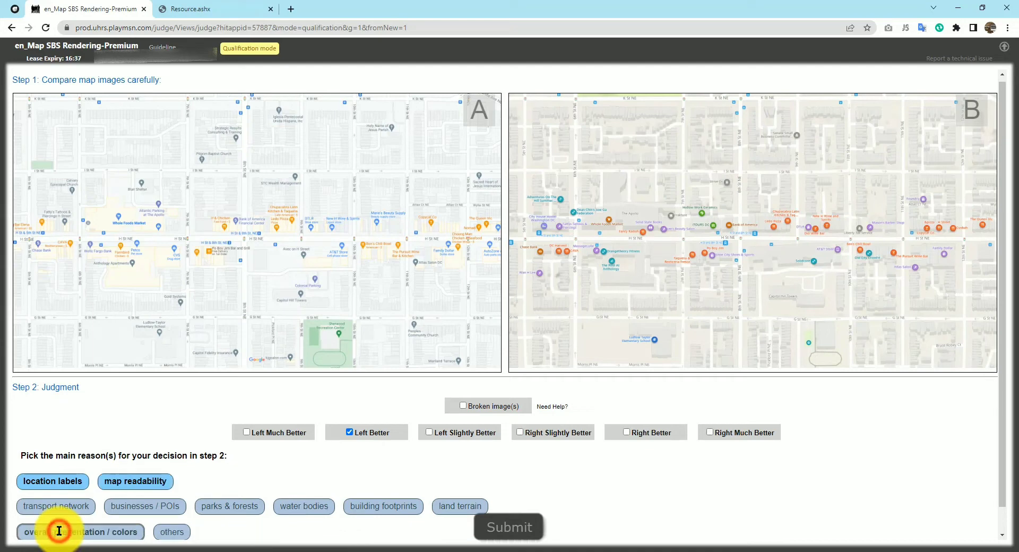
pyautogui.click(88, 533)
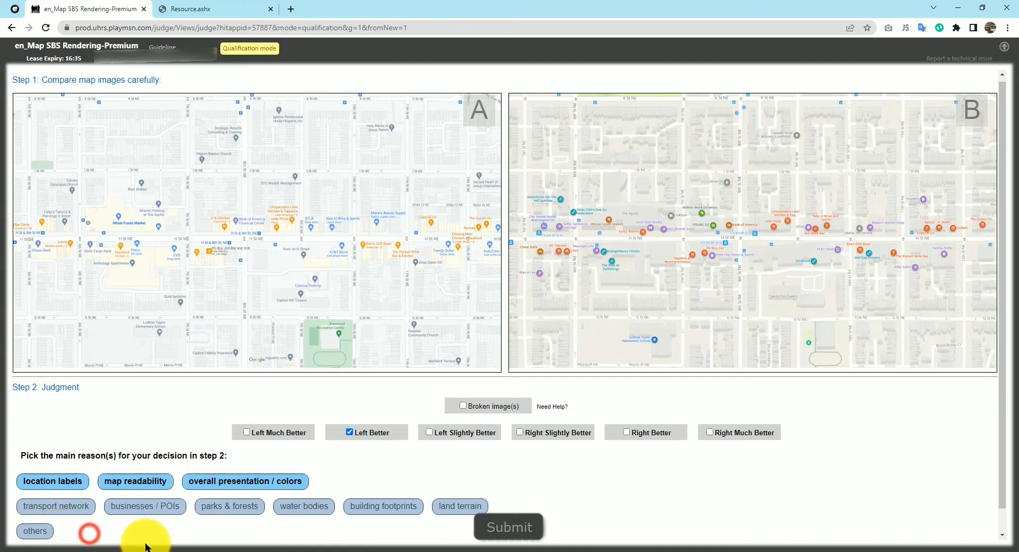
pyautogui.click(508, 523)
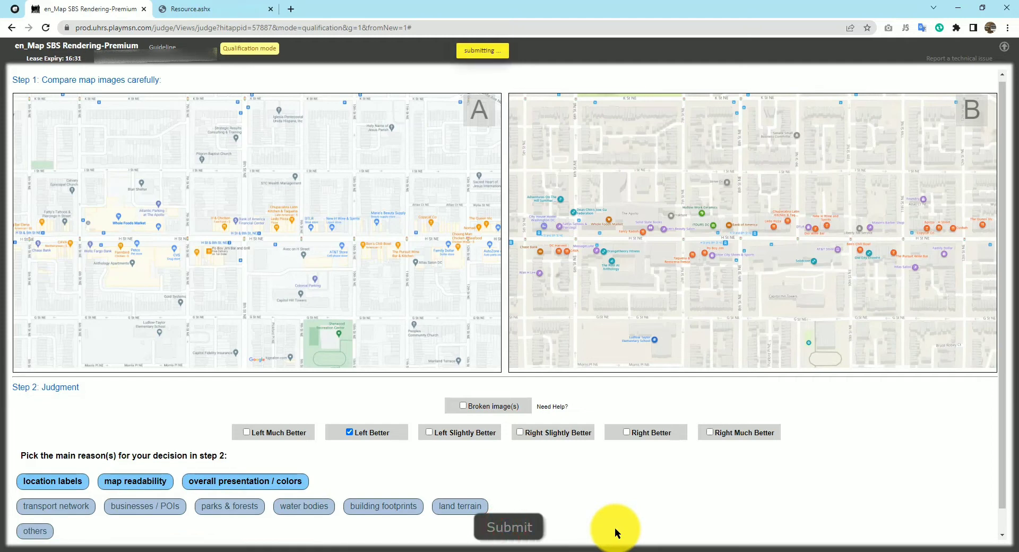
# Read the feedback on the first judgment, including the hit-level reason, and continue to the next map pair.
pyautogui.moveTo(540, 498); pyautogui.dragTo(488, 490)
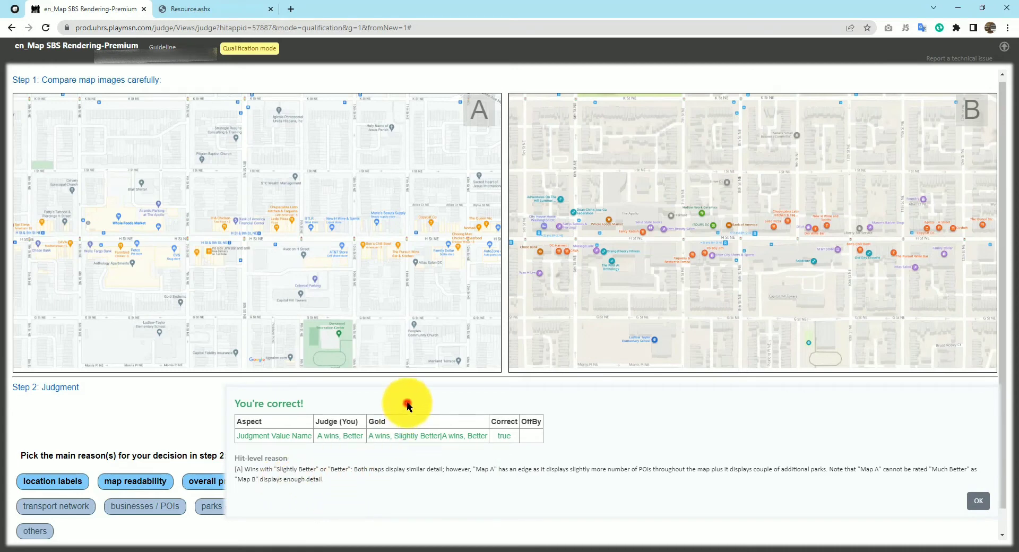
pyautogui.moveTo(407, 406); pyautogui.dragTo(475, 476)
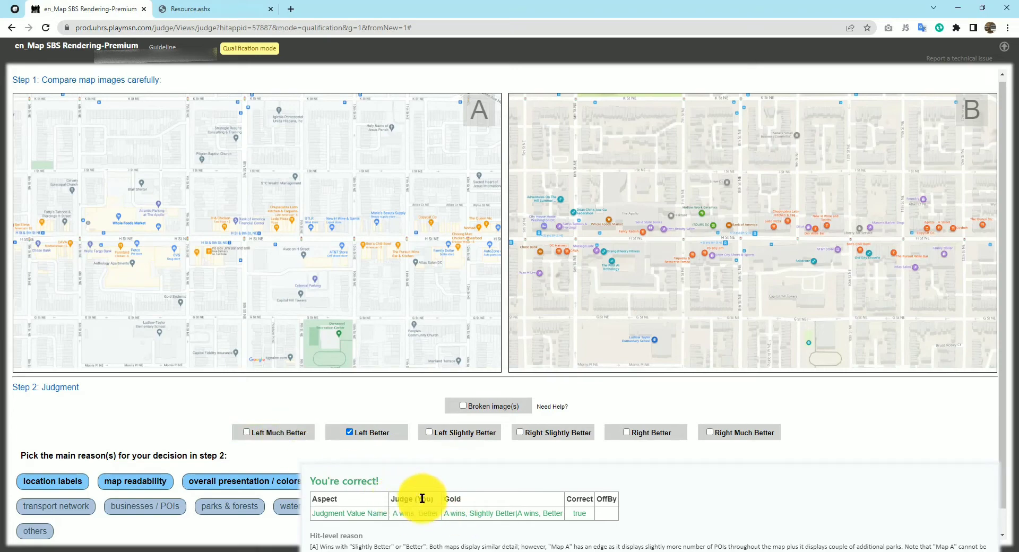
pyautogui.moveTo(414, 471); pyautogui.dragTo(314, 460)
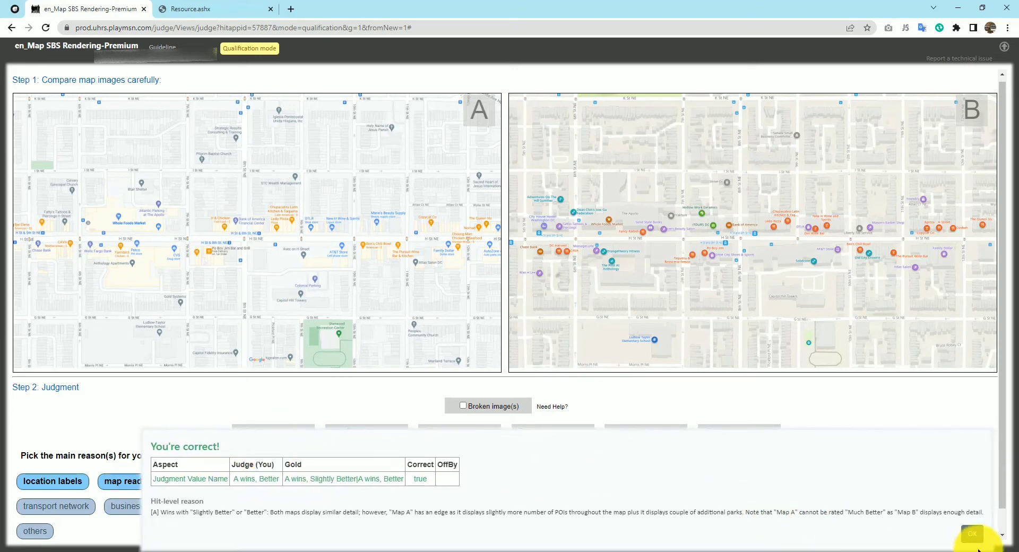
pyautogui.click(972, 536)
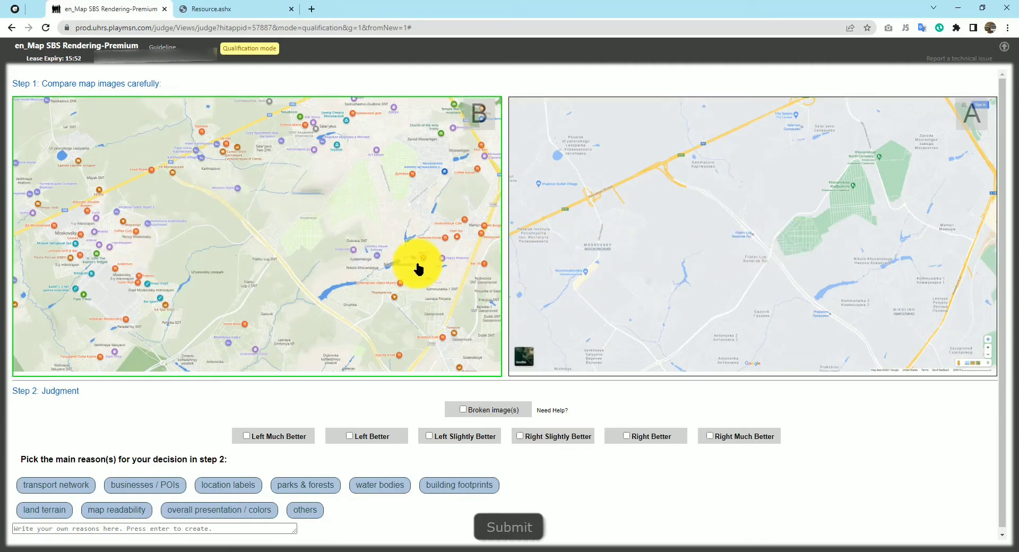
# Enlarge the second pair's maps and switch between the left and right versions to compare businesses, labels, parks and water bodies.
pyautogui.click(324, 193)
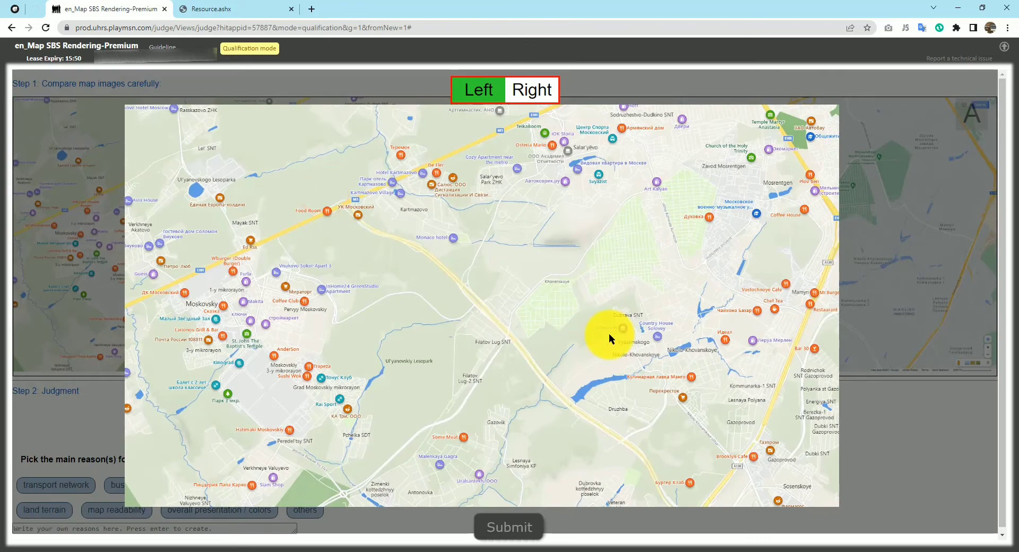
pyautogui.click(542, 99)
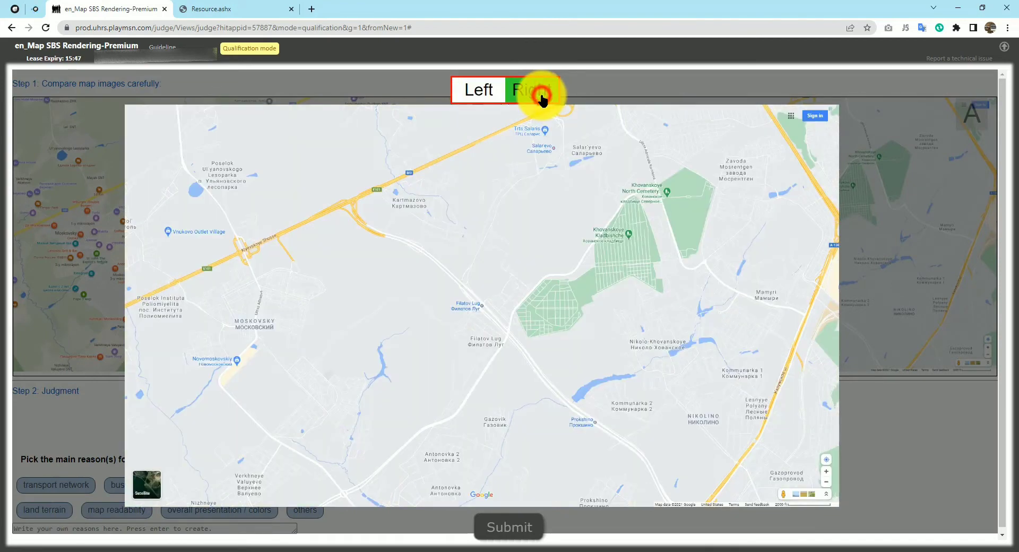
pyautogui.click(459, 97)
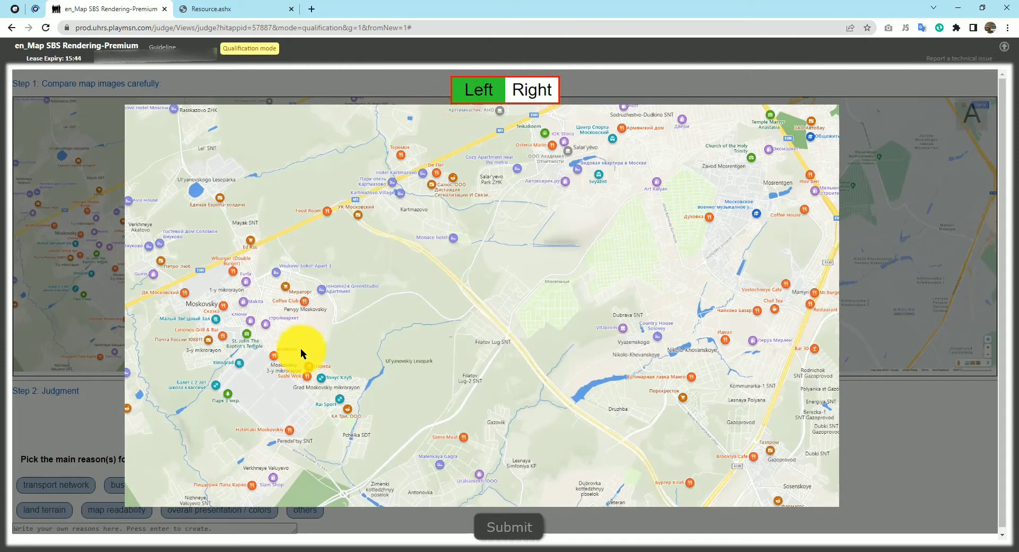
pyautogui.click(537, 91)
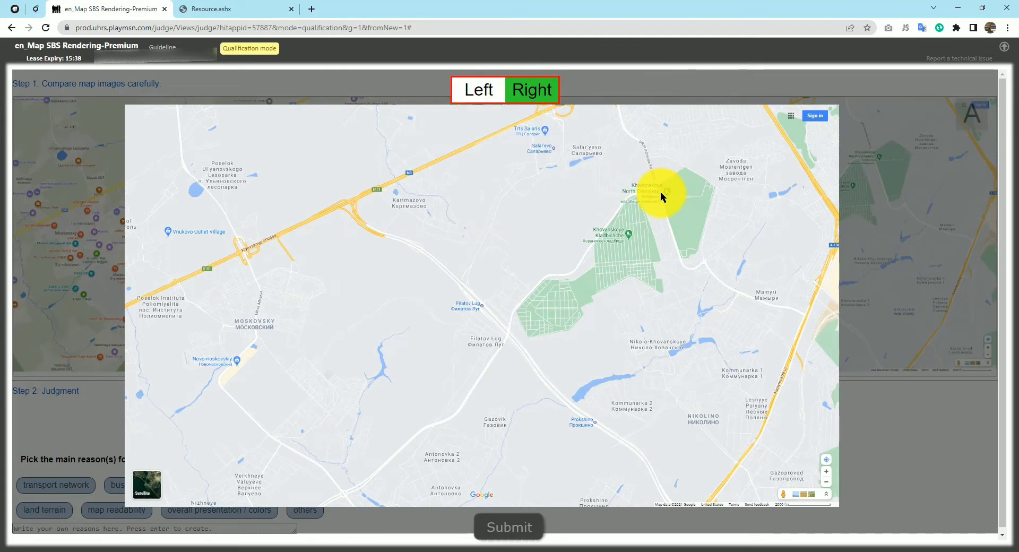
pyautogui.click(473, 91)
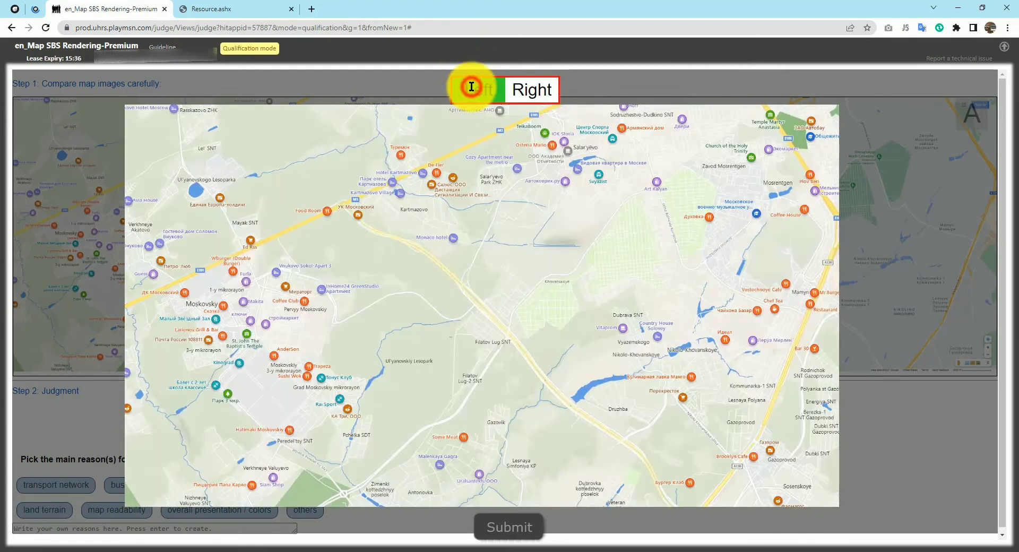
pyautogui.click(533, 90)
pyautogui.click(493, 93)
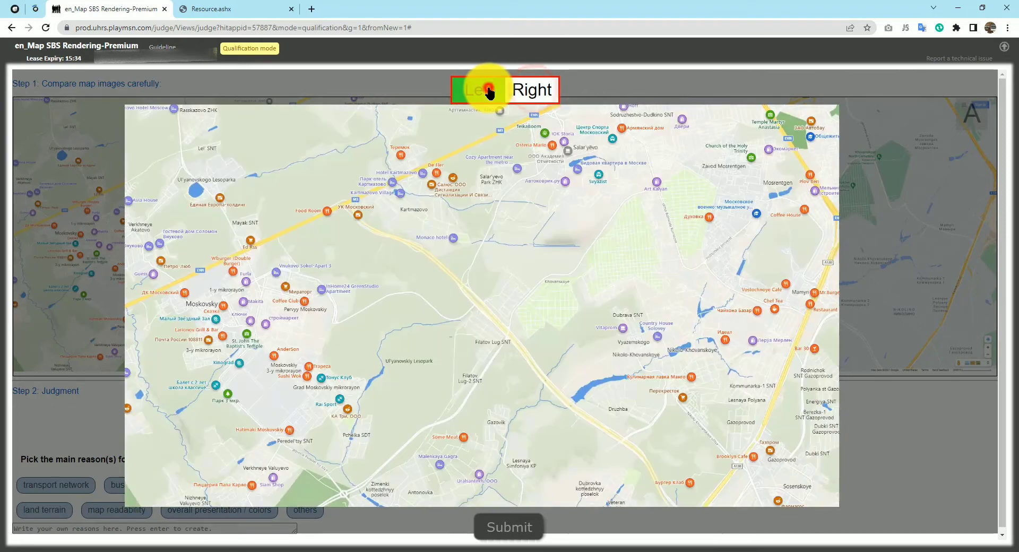
pyautogui.click(526, 92)
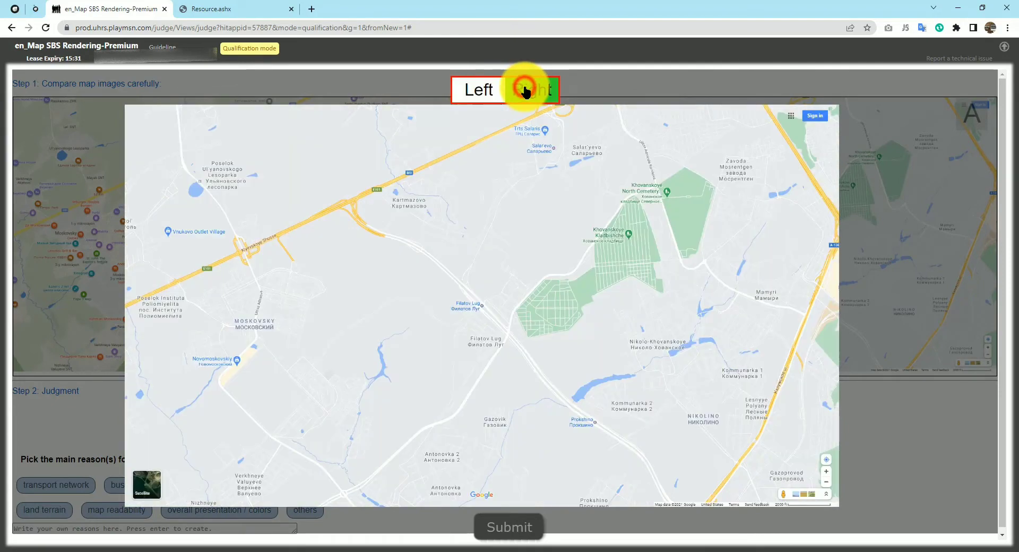
# Rate the second map pair as Left Better and try to submit the judgment without a reason.
pyautogui.click(893, 415)
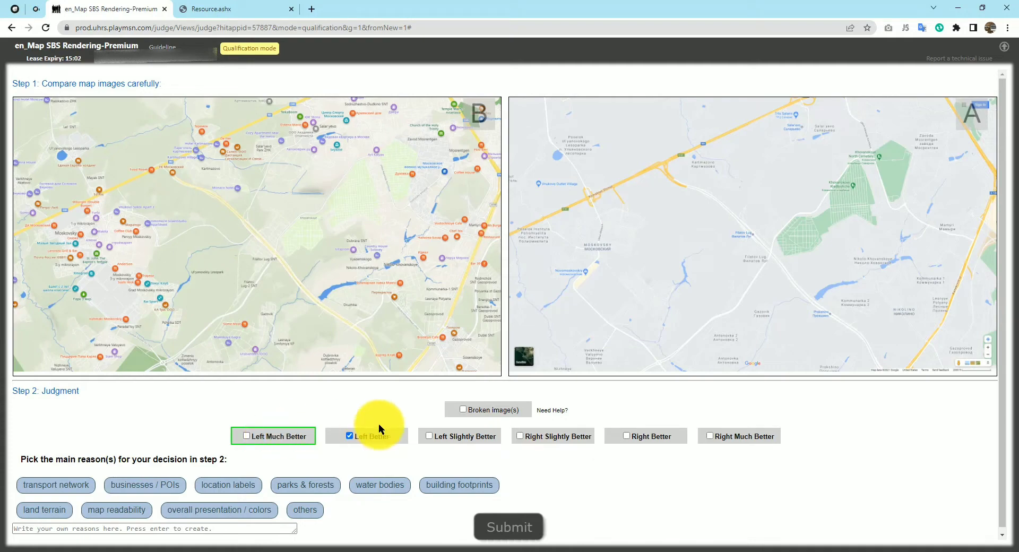
pyautogui.click(493, 529)
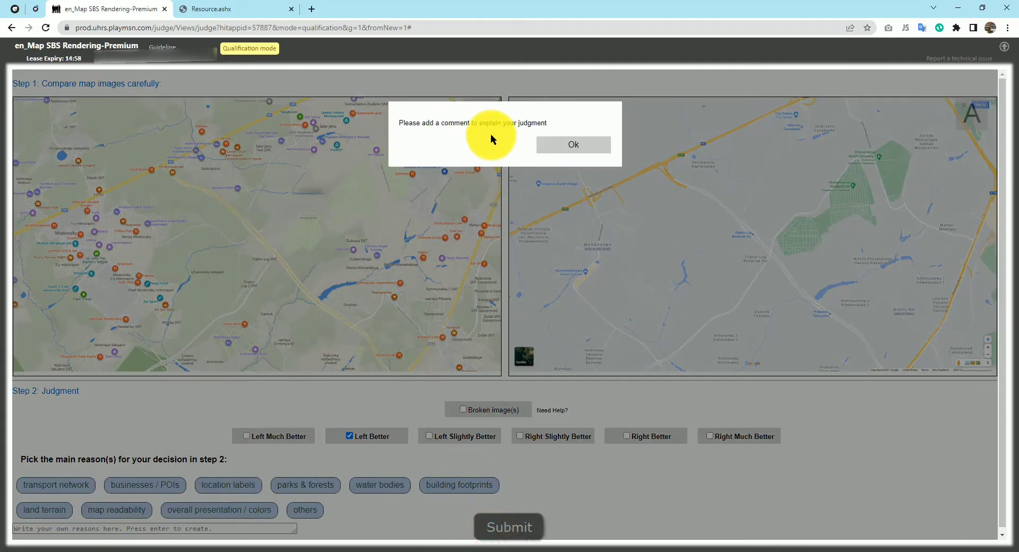
pyautogui.click(569, 152)
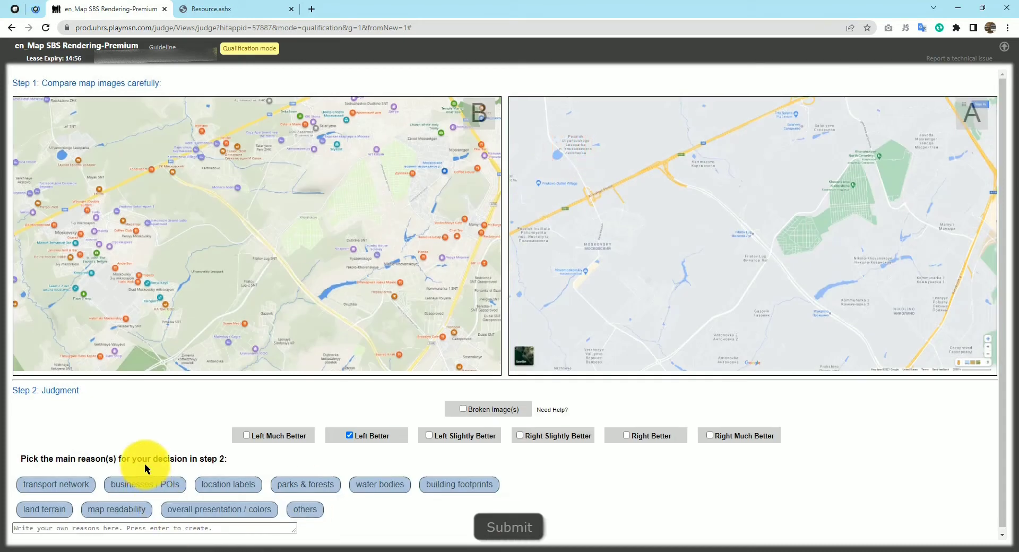
# Give businesses / POIs, water bodies and map readability as the reasons and submit the second judgment.
pyautogui.click(118, 509)
pyautogui.click(104, 540)
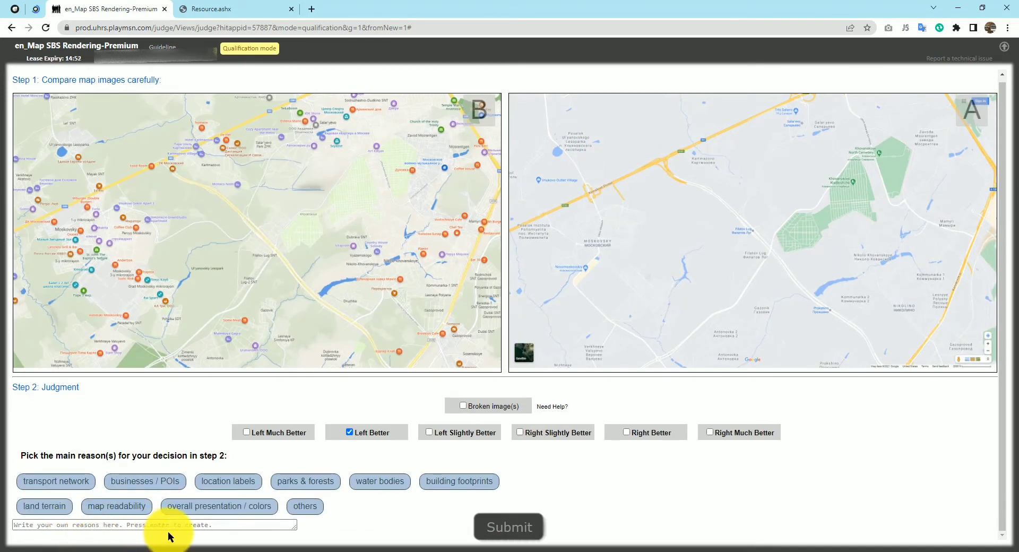
pyautogui.click(56, 481)
pyautogui.click(57, 482)
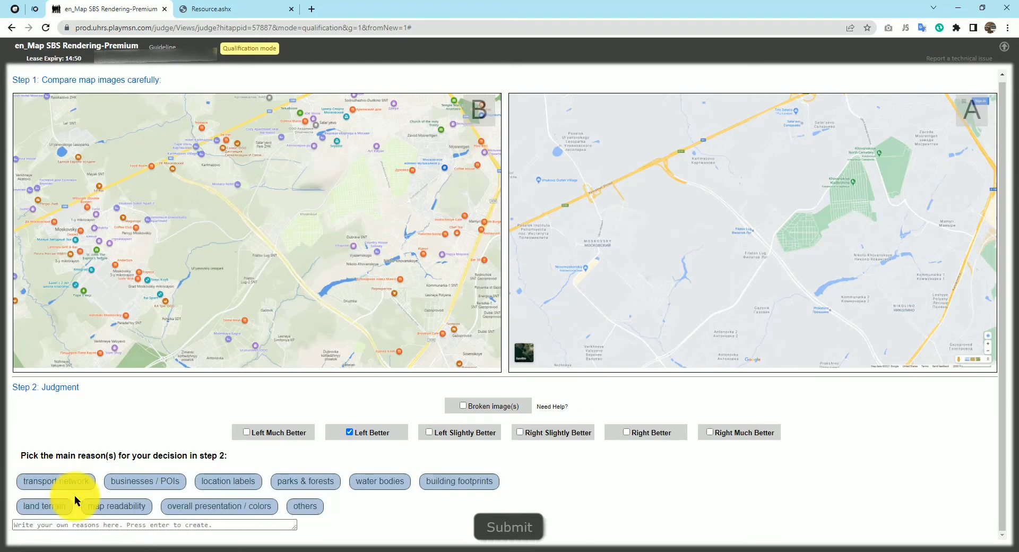
pyautogui.click(121, 481)
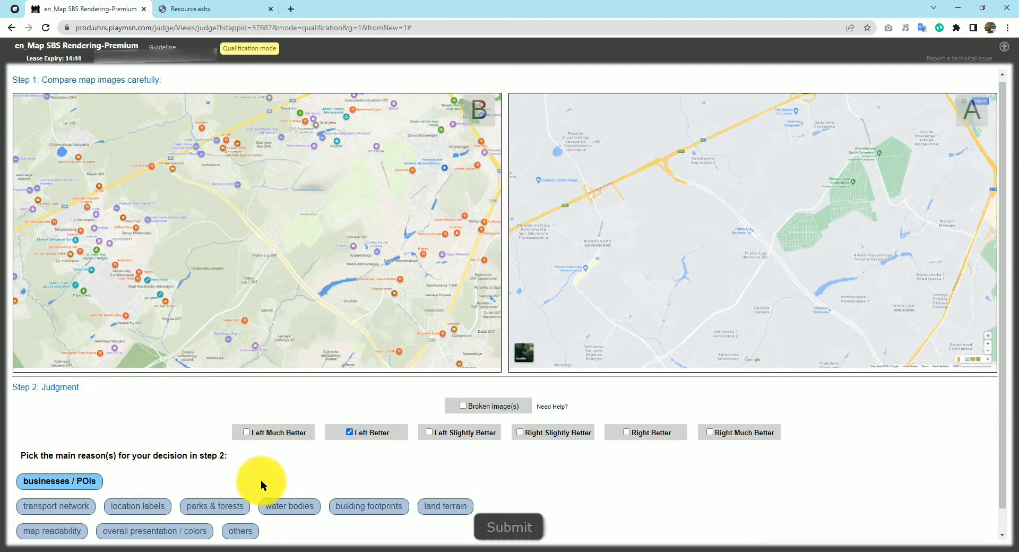
pyautogui.click(300, 508)
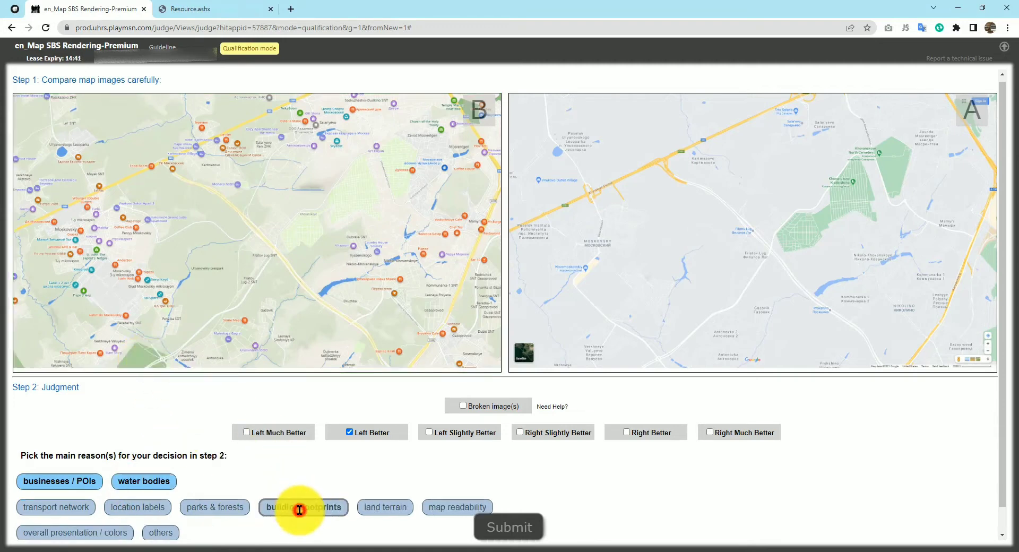
pyautogui.click(428, 505)
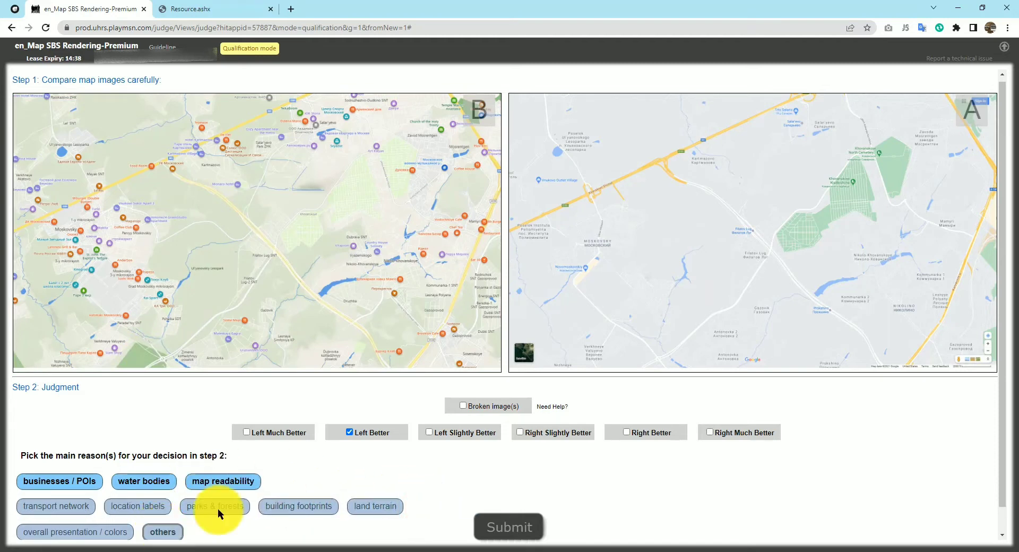
pyautogui.scroll(-1, 218, 508)
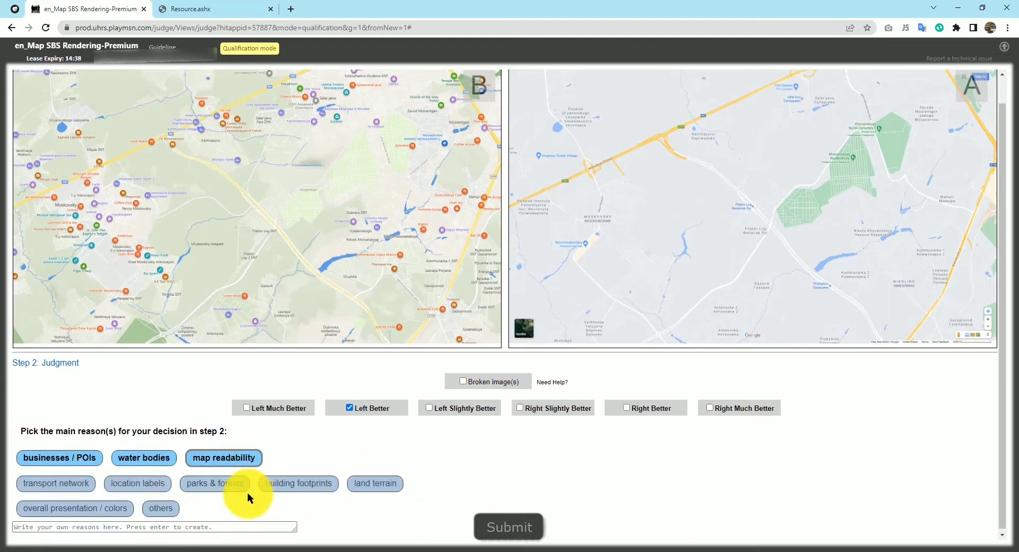
pyautogui.click(495, 529)
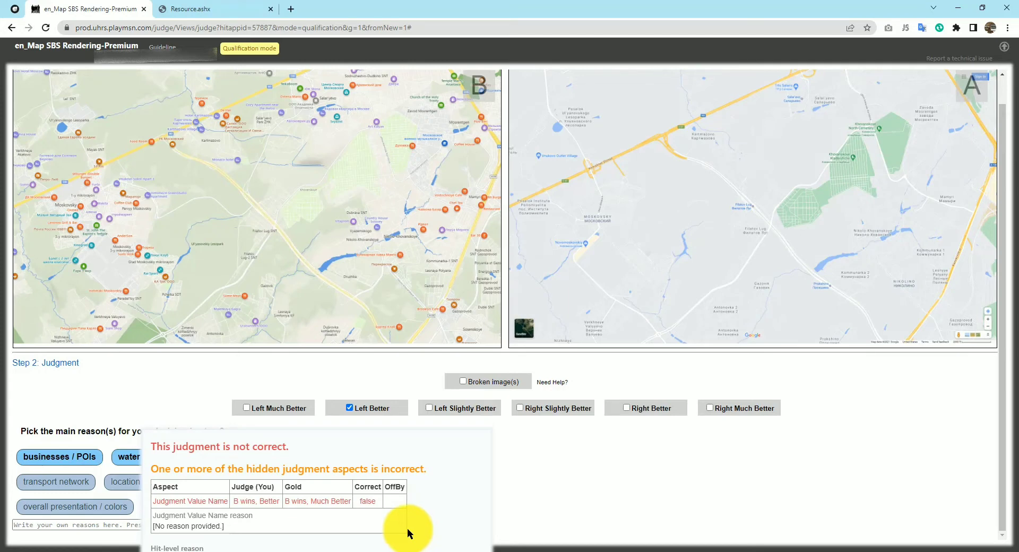
# Move the feedback box to read the second judgment's hit-level reason, agree with it and continue to the next map pair.
pyautogui.moveTo(337, 462); pyautogui.dragTo(523, 337)
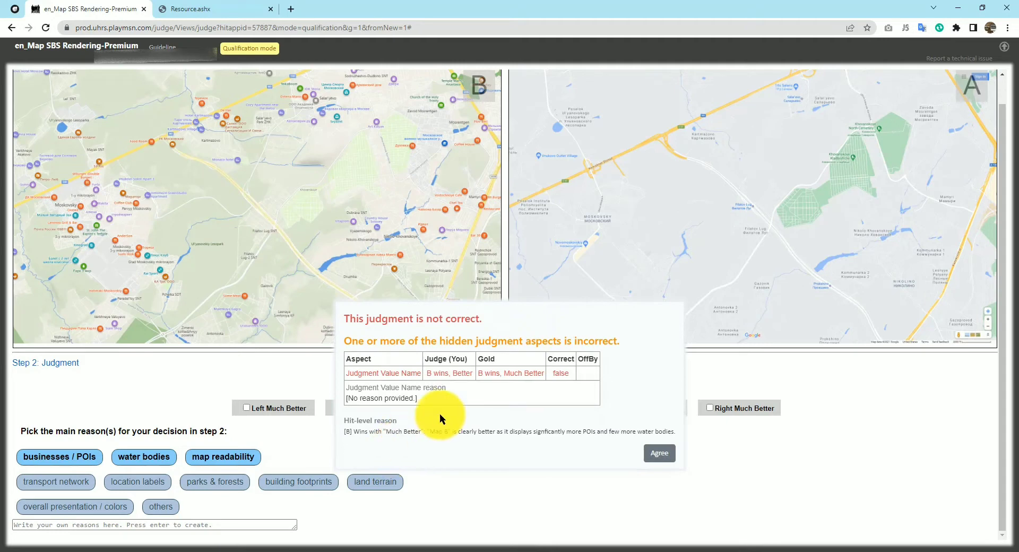
pyautogui.moveTo(511, 321); pyautogui.dragTo(565, 309)
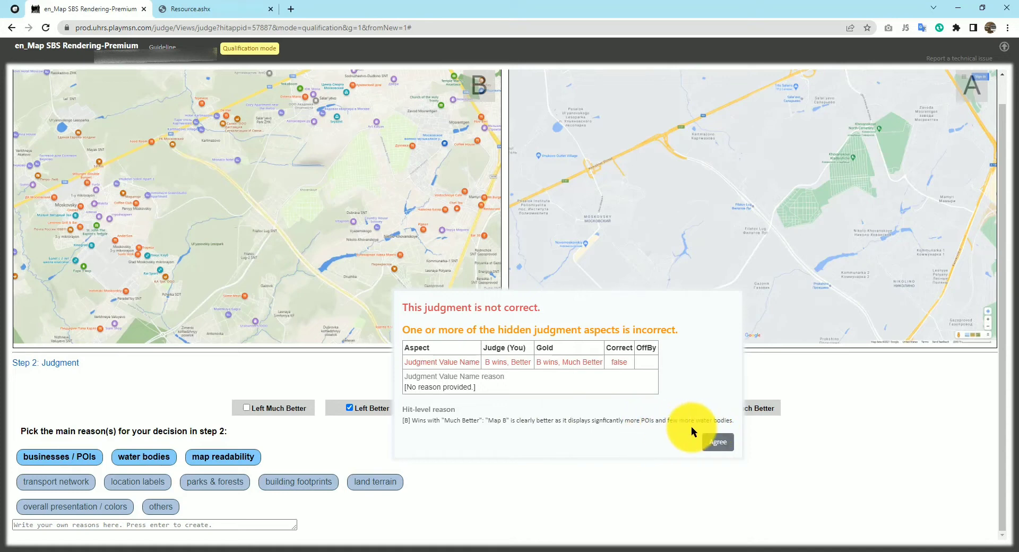
pyautogui.moveTo(573, 301); pyautogui.dragTo(570, 372)
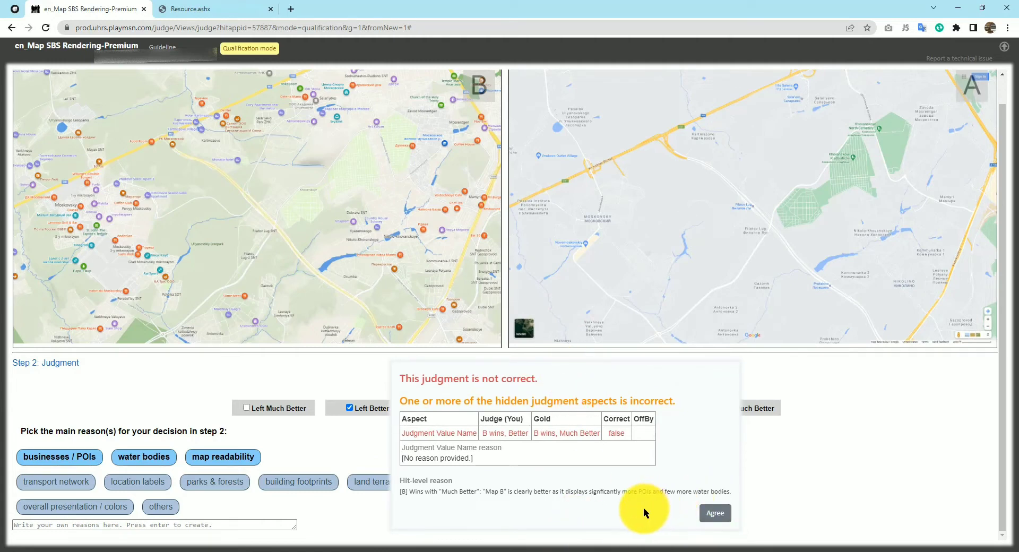
pyautogui.click(720, 519)
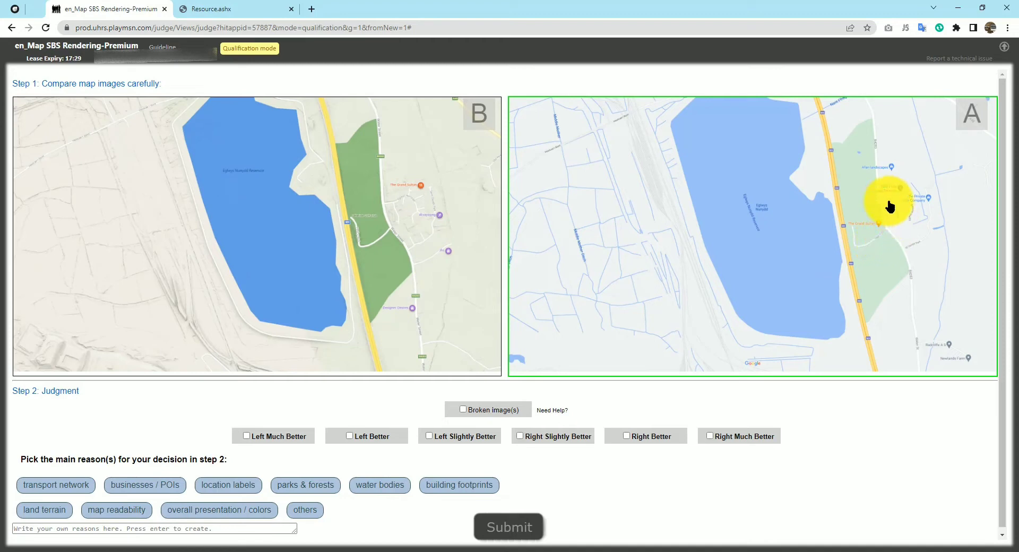
# Enlarge the third pair's maps and alternate between left and right to compare waterways, road labels and businesses around the reservoir.
pyautogui.click(387, 212)
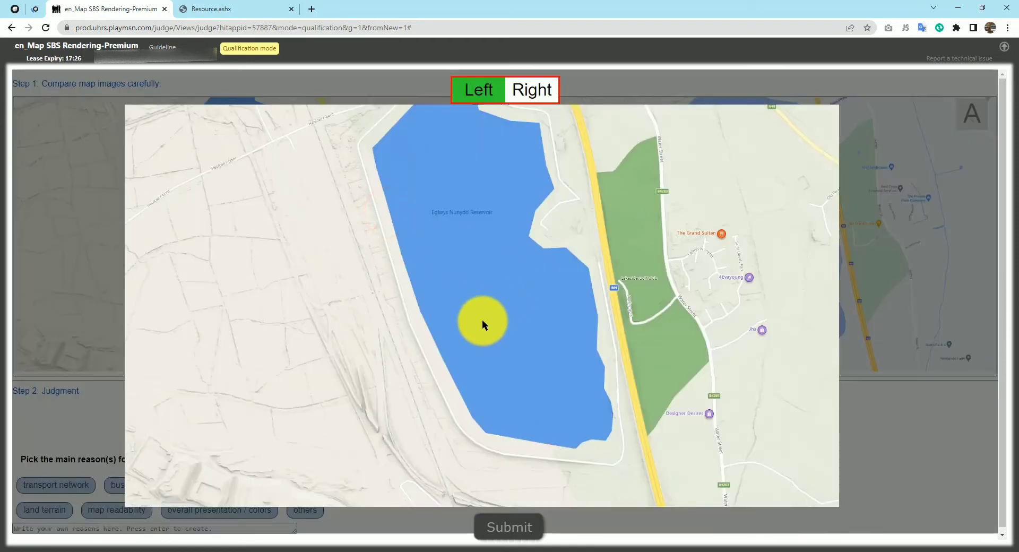
pyautogui.click(548, 95)
pyautogui.click(460, 87)
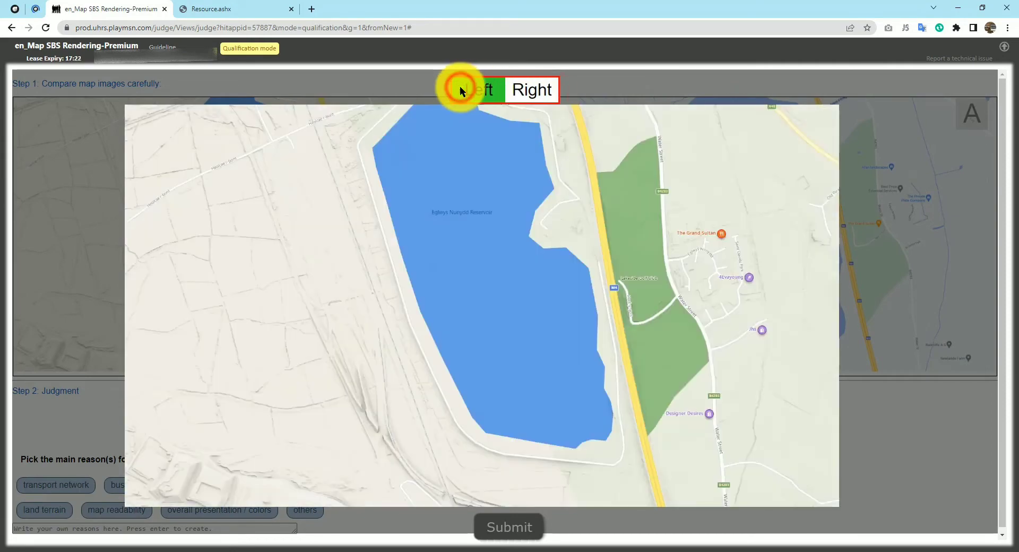
pyautogui.click(528, 89)
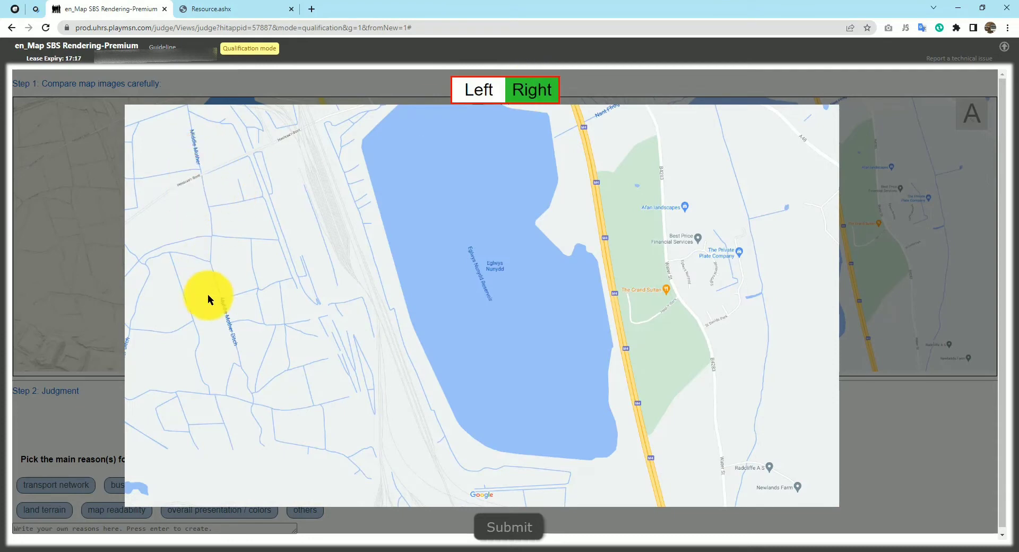
pyautogui.click(481, 92)
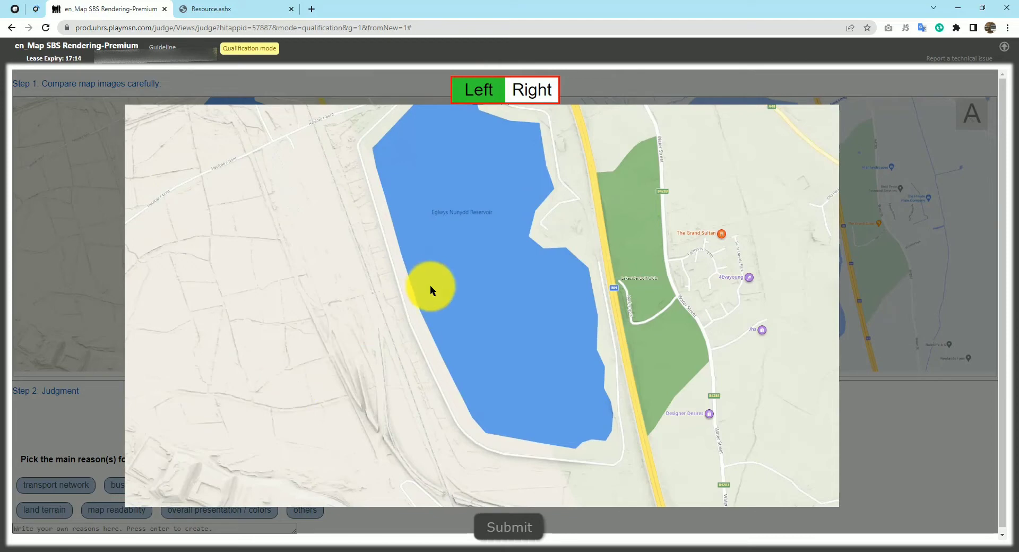
pyautogui.click(531, 90)
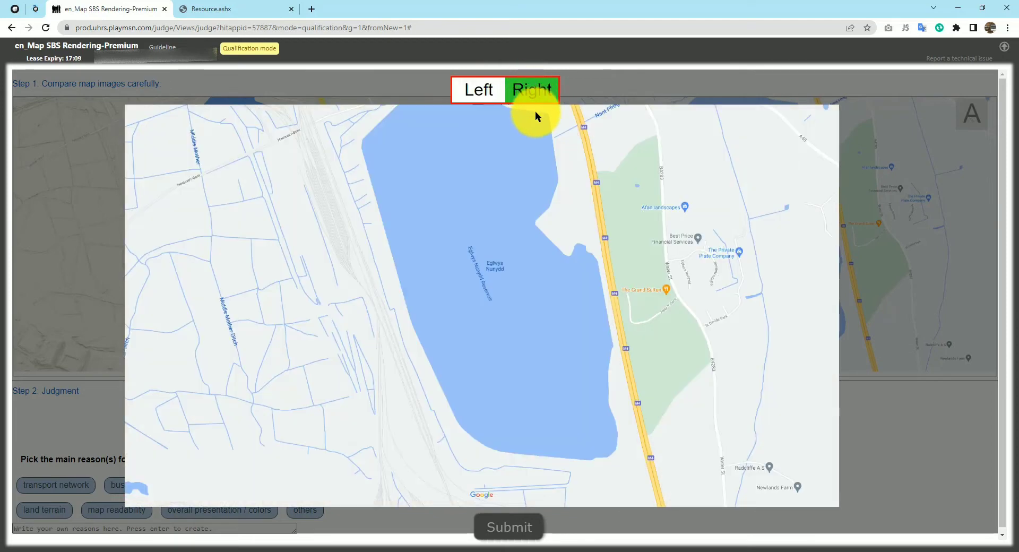
pyautogui.click(523, 91)
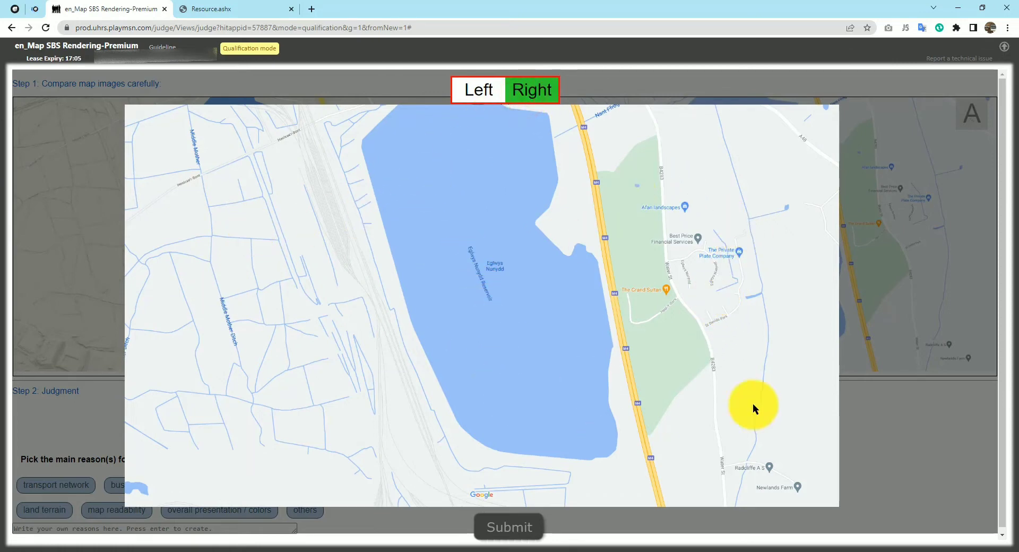
pyautogui.click(479, 94)
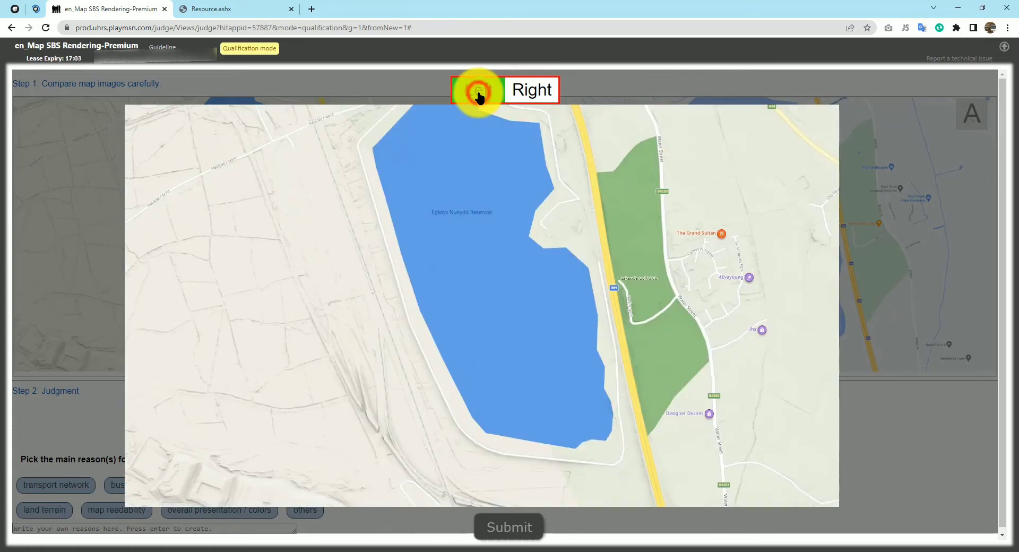
pyautogui.click(539, 94)
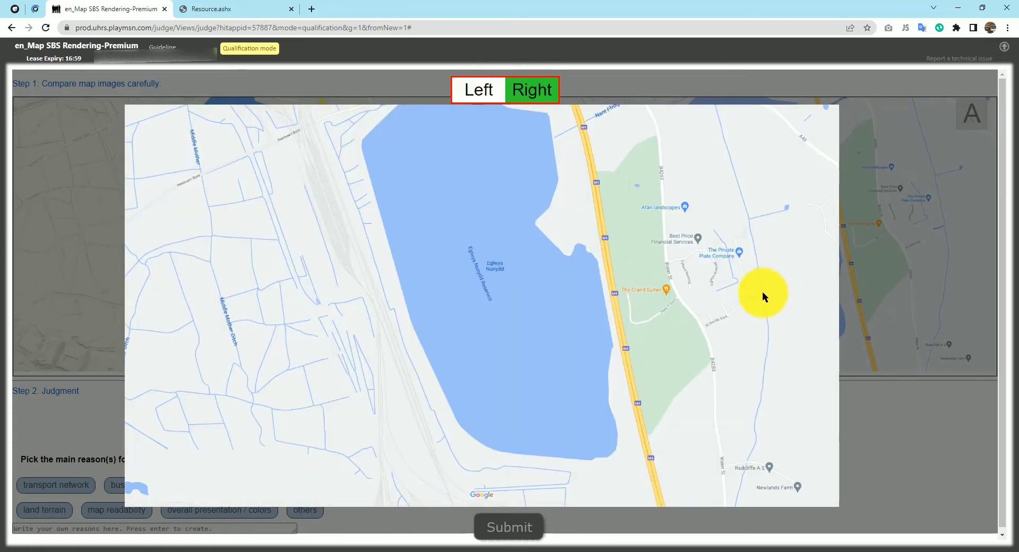
pyautogui.click(474, 95)
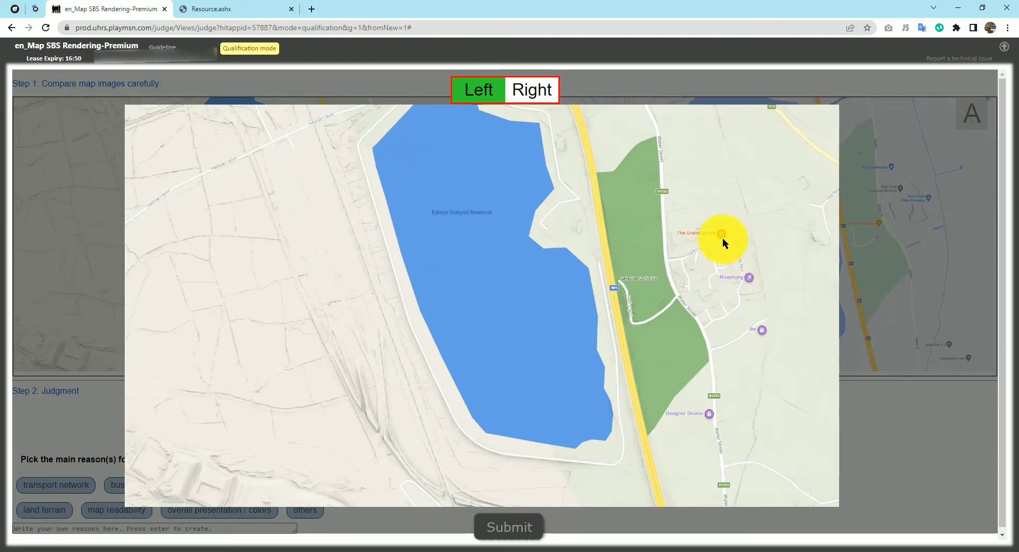
pyautogui.click(539, 93)
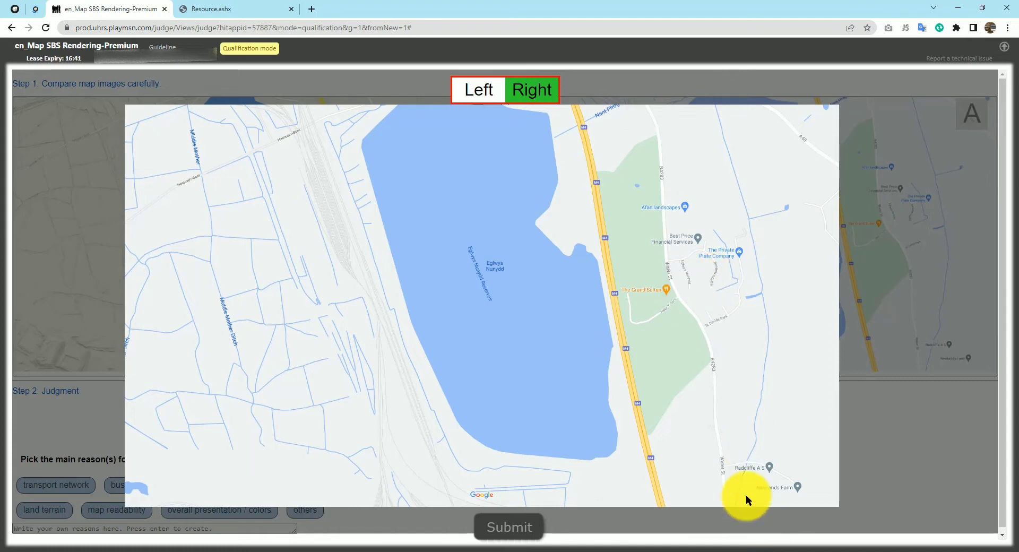
pyautogui.click(486, 92)
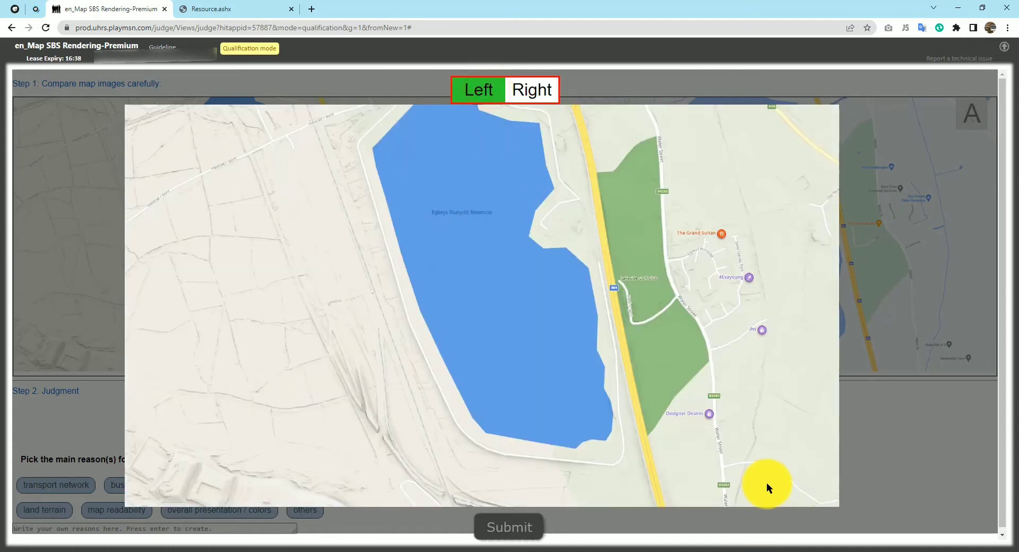
pyautogui.click(543, 92)
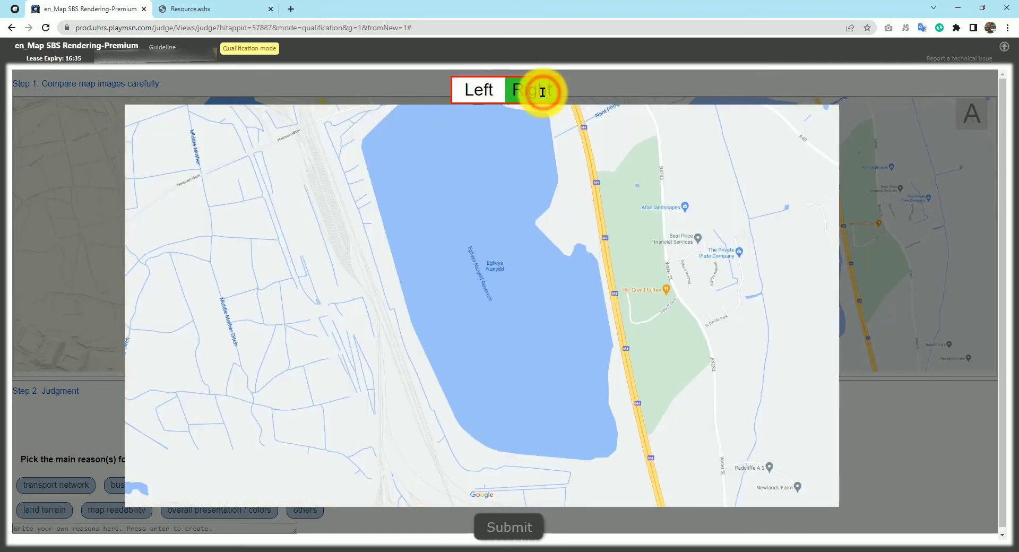
pyautogui.click(478, 92)
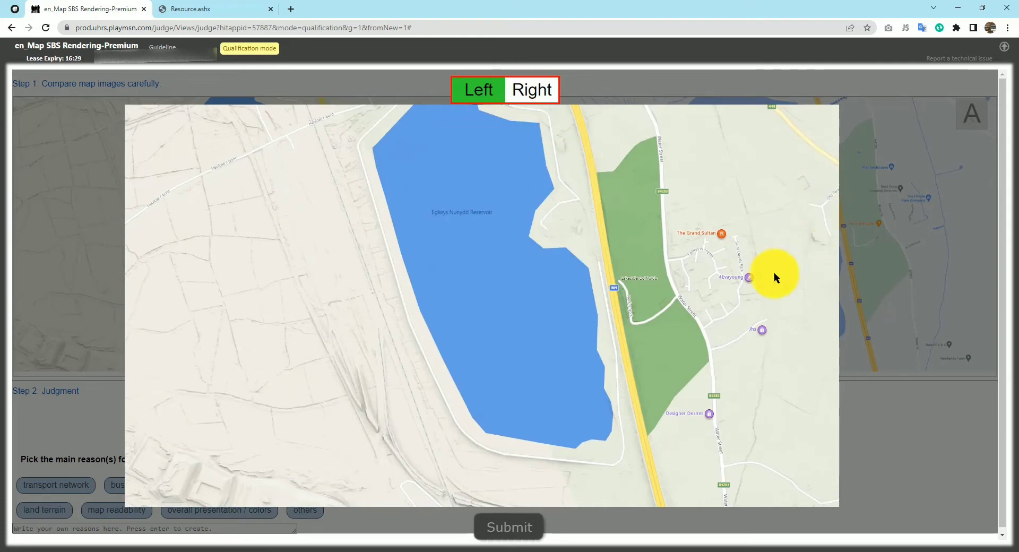
pyautogui.click(533, 90)
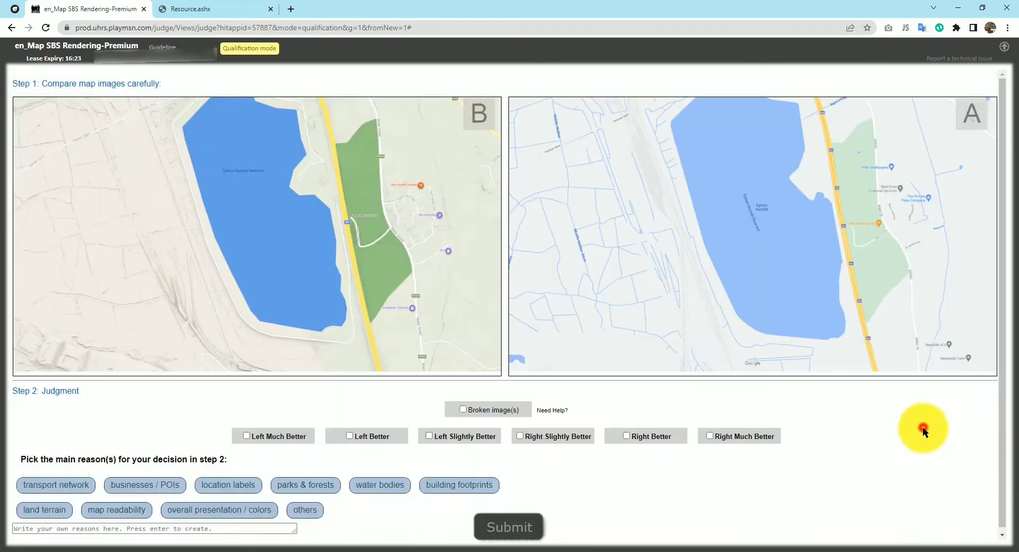
pyautogui.click(922, 427)
# Submit the third judgment as Right Slightly Better, citing location labels and map readability, and continue past its feedback.
pyautogui.click(635, 437)
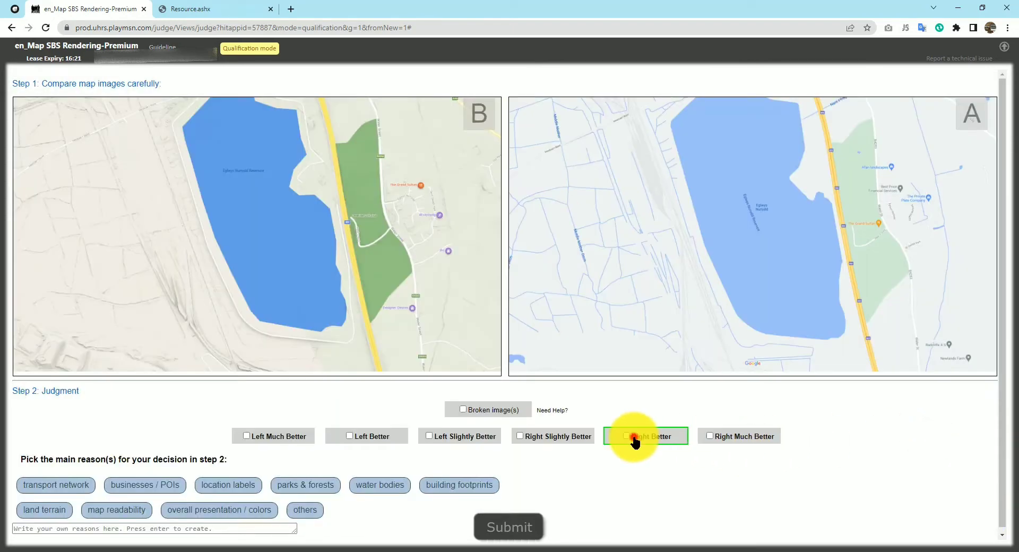
pyautogui.click(549, 441)
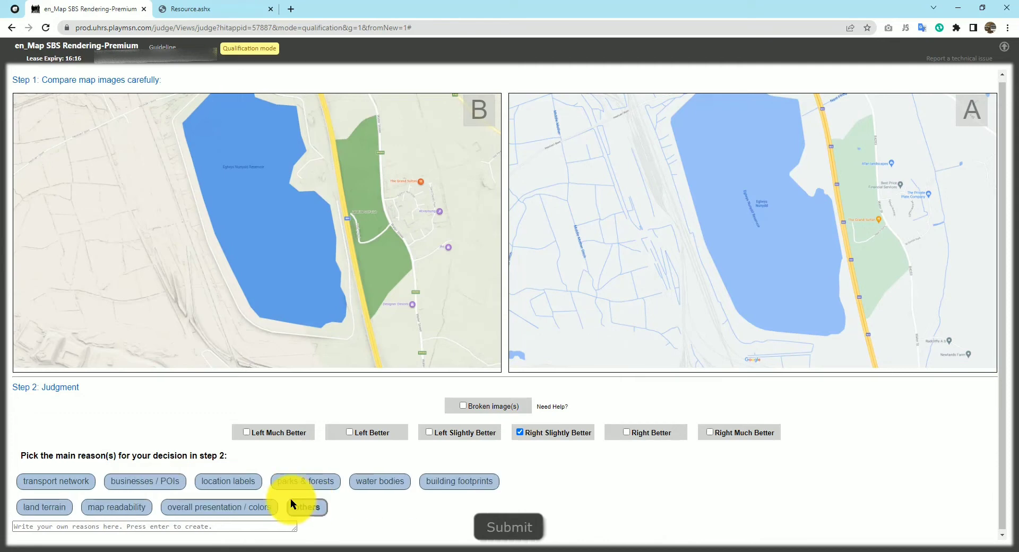
pyautogui.click(243, 483)
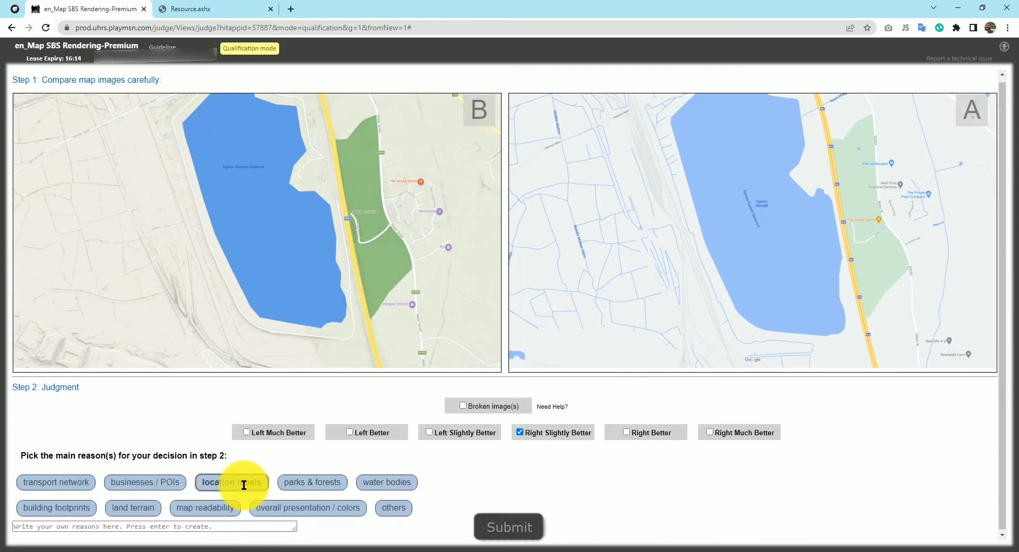
pyautogui.click(244, 483)
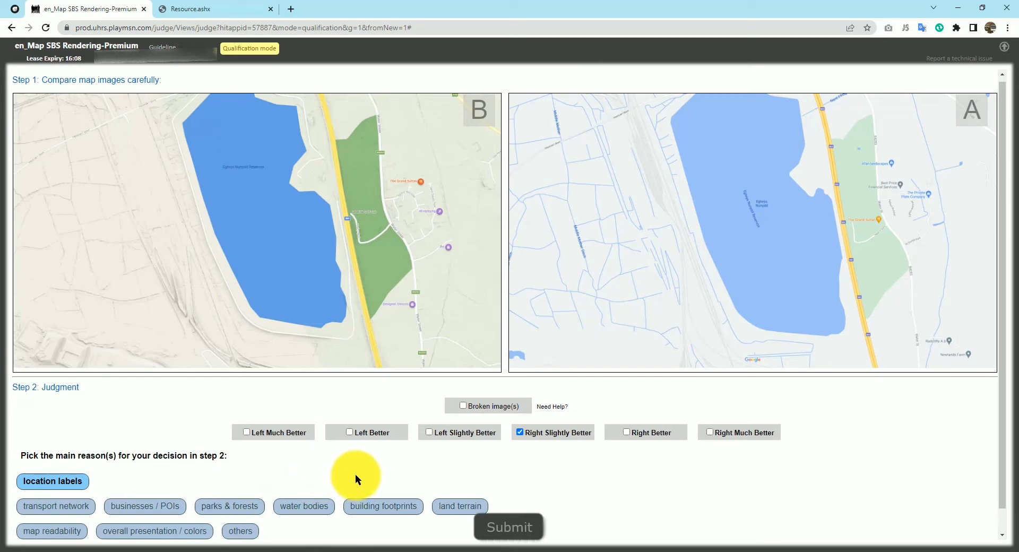
pyautogui.scroll(-1, 356, 473)
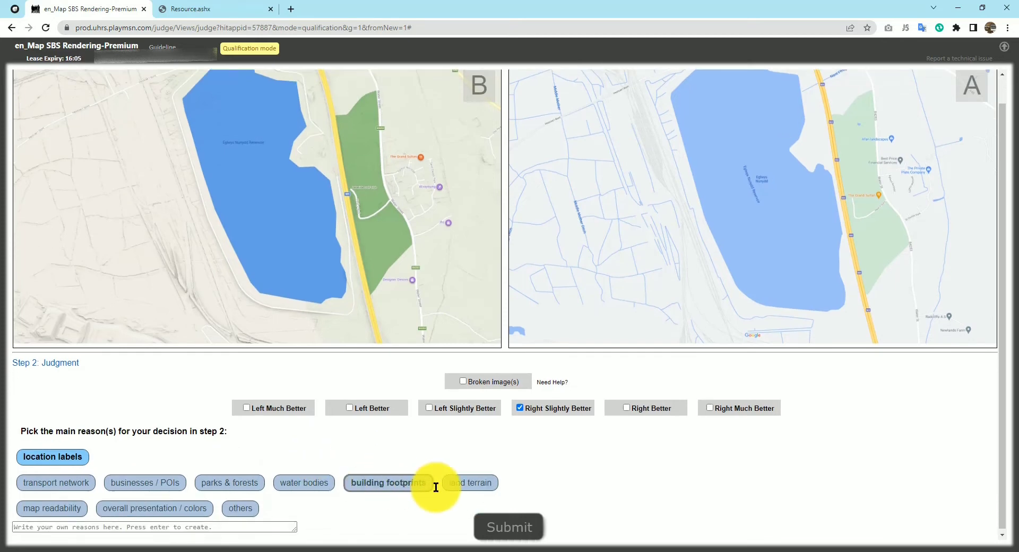
pyautogui.click(448, 484)
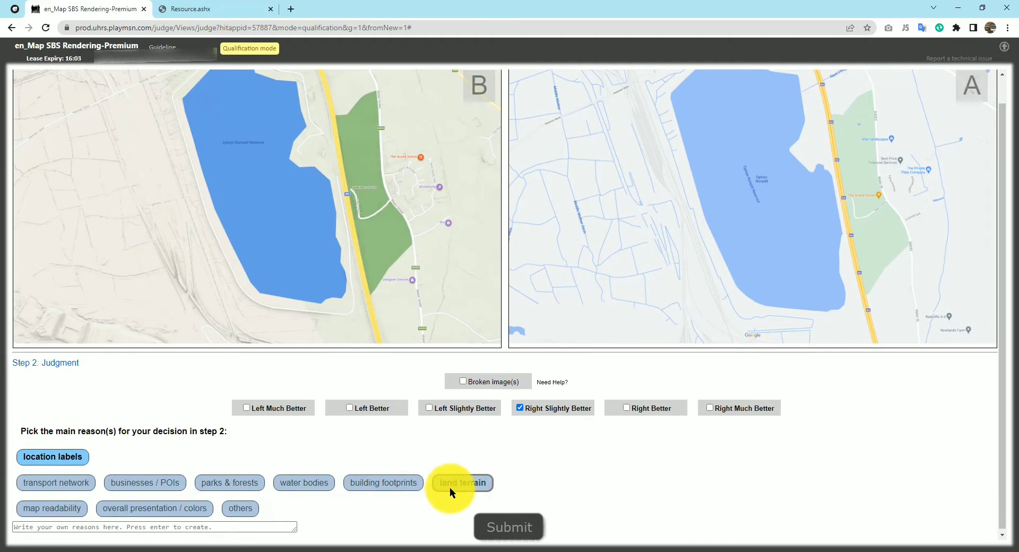
pyautogui.click(47, 504)
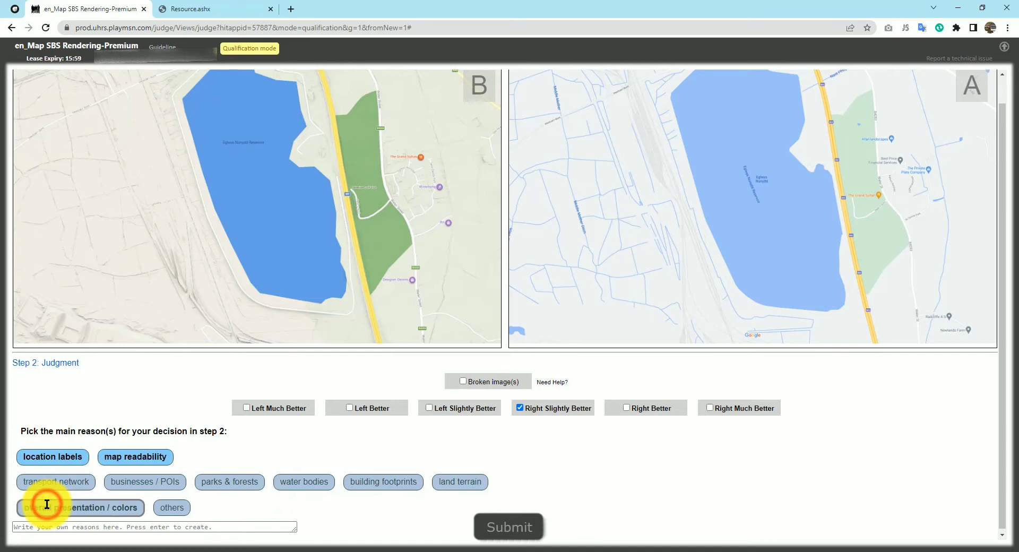
pyautogui.click(507, 527)
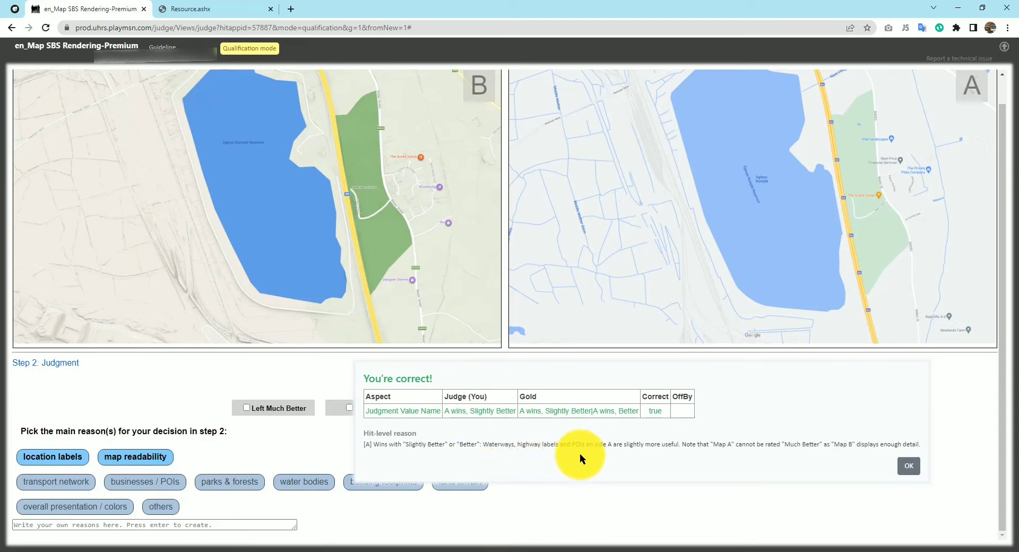
pyautogui.click(912, 470)
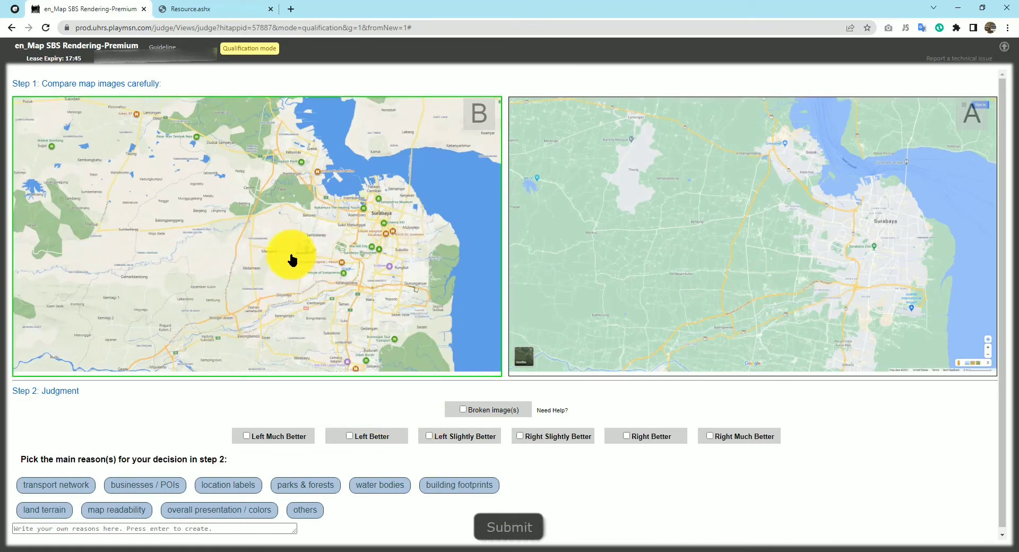
# Enlarge the fourth pair's Surabaya maps and alternate between the left and right versions to compare their detail.
pyautogui.click(326, 245)
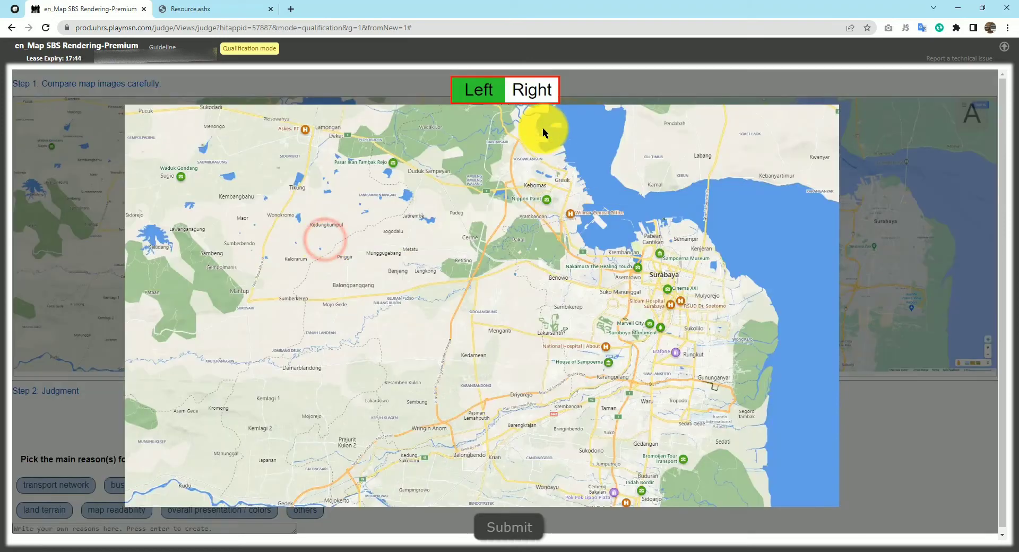
pyautogui.click(539, 93)
pyautogui.click(477, 91)
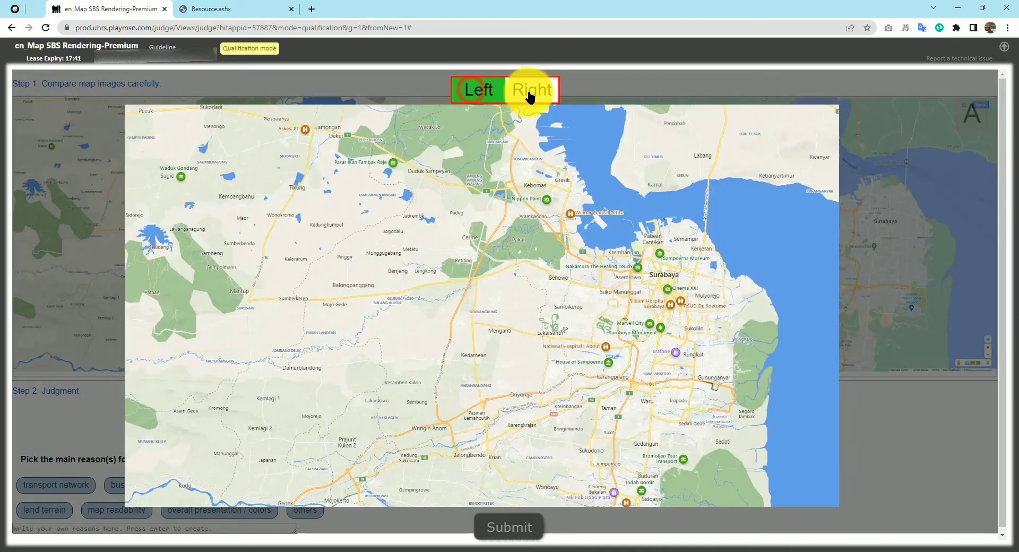
pyautogui.click(531, 93)
pyautogui.click(492, 95)
pyautogui.click(940, 254)
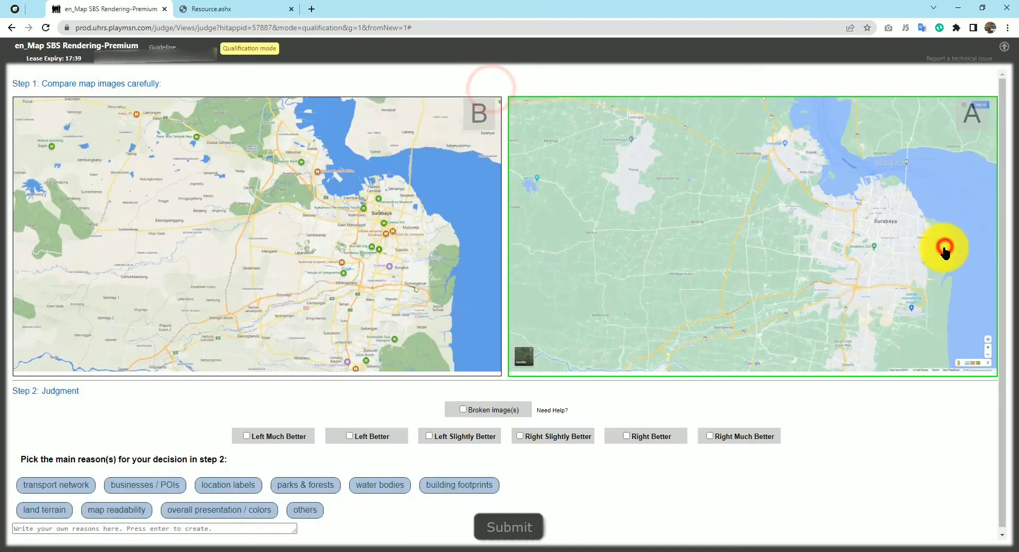
# Rate the Surabaya pair as Left Much Better for businesses / POIs, transport network, map readability and land terrain, and submit the judgment.
pyautogui.click(266, 440)
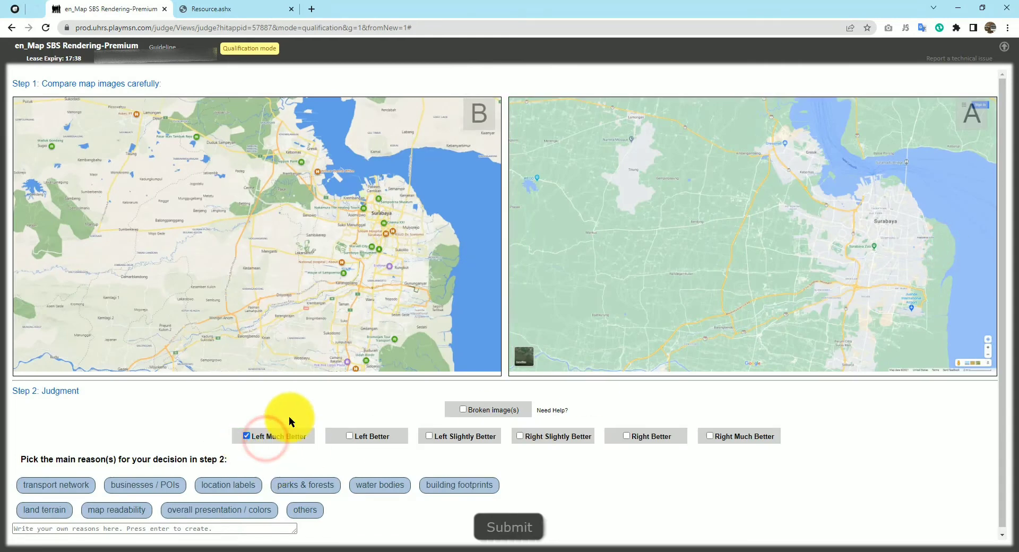
pyautogui.click(140, 484)
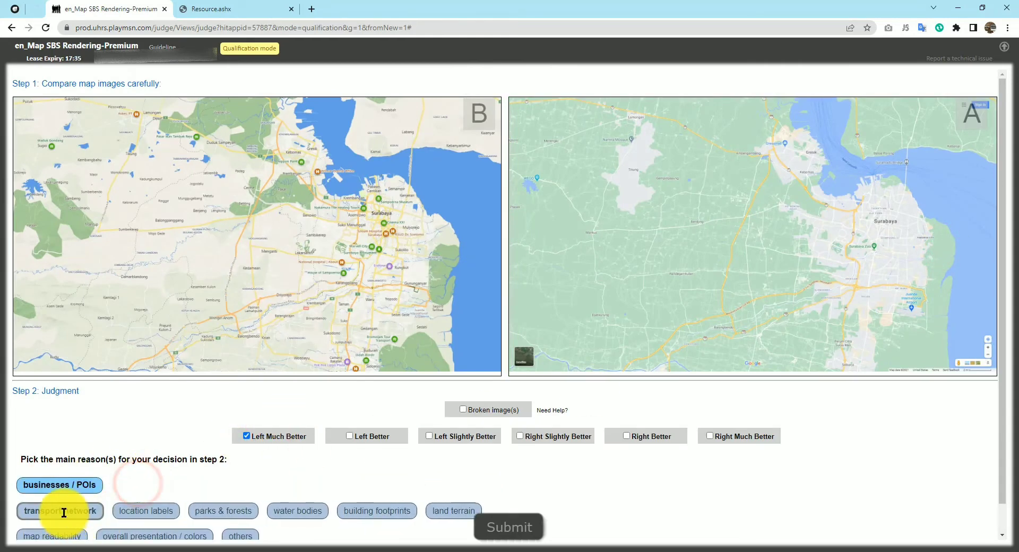
pyautogui.click(62, 511)
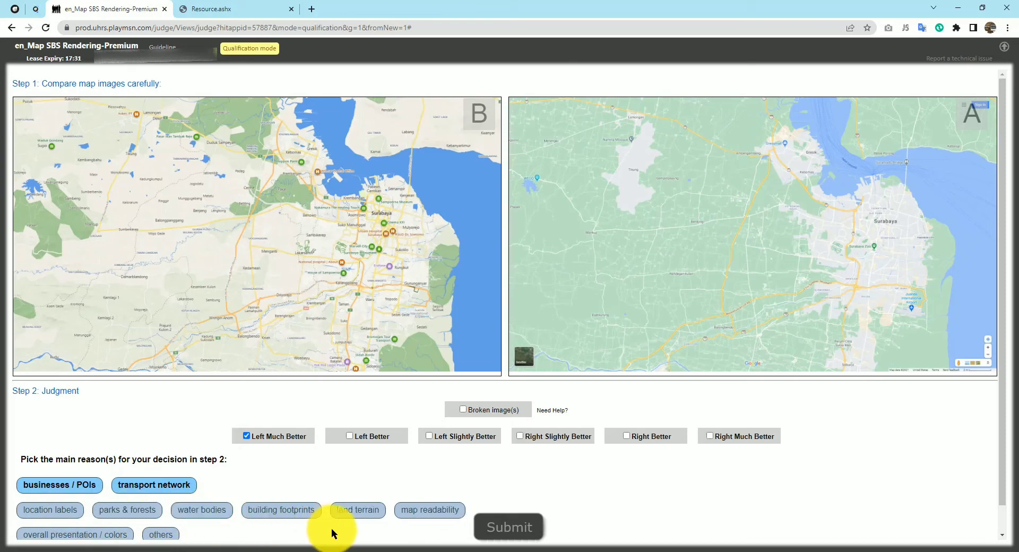
pyautogui.click(421, 511)
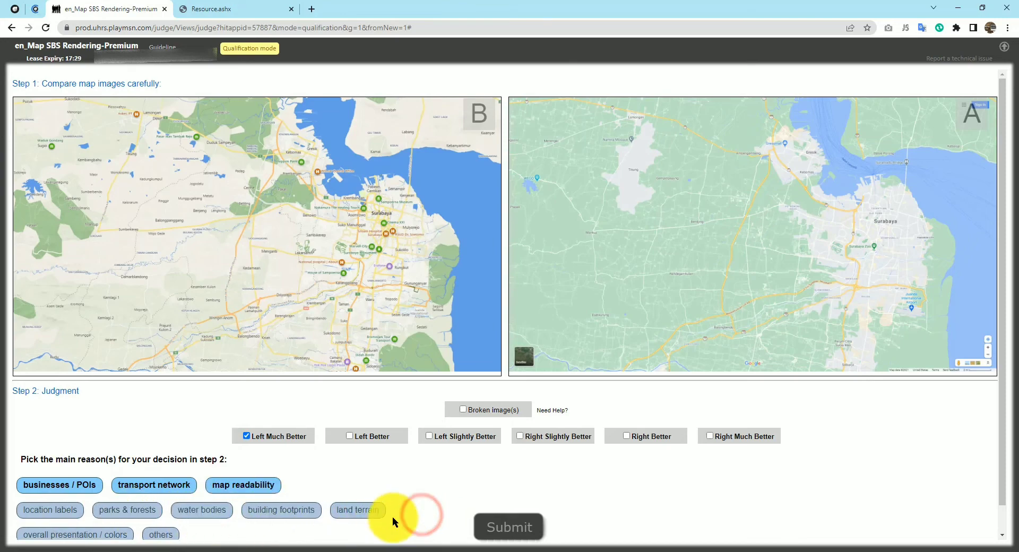
pyautogui.click(371, 515)
pyautogui.click(513, 530)
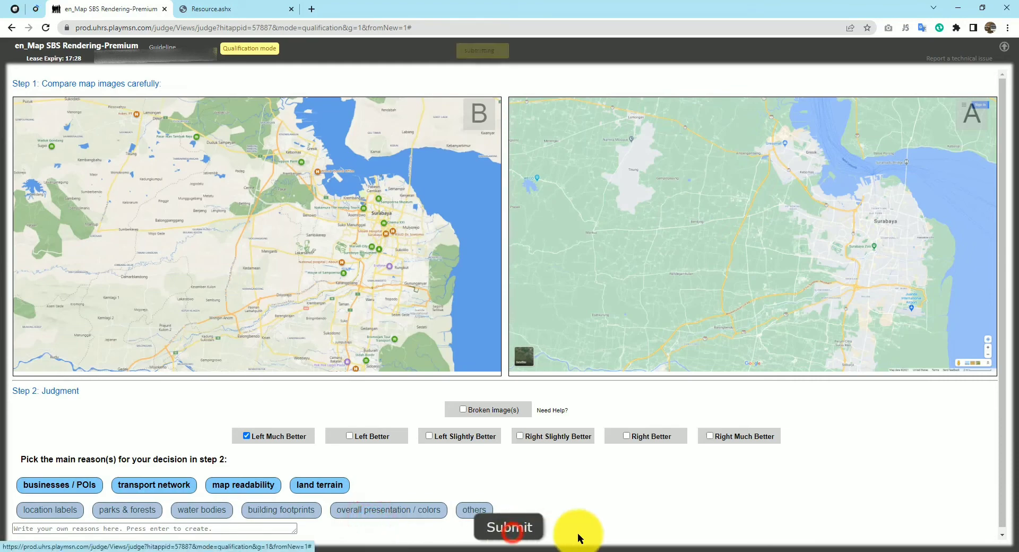
# Continue past the Surabaya feedback, then enlarge the fifth pair's Jalan Pangeran Jayakarta maps and alternate between left and right to compare them.
pyautogui.click(630, 487)
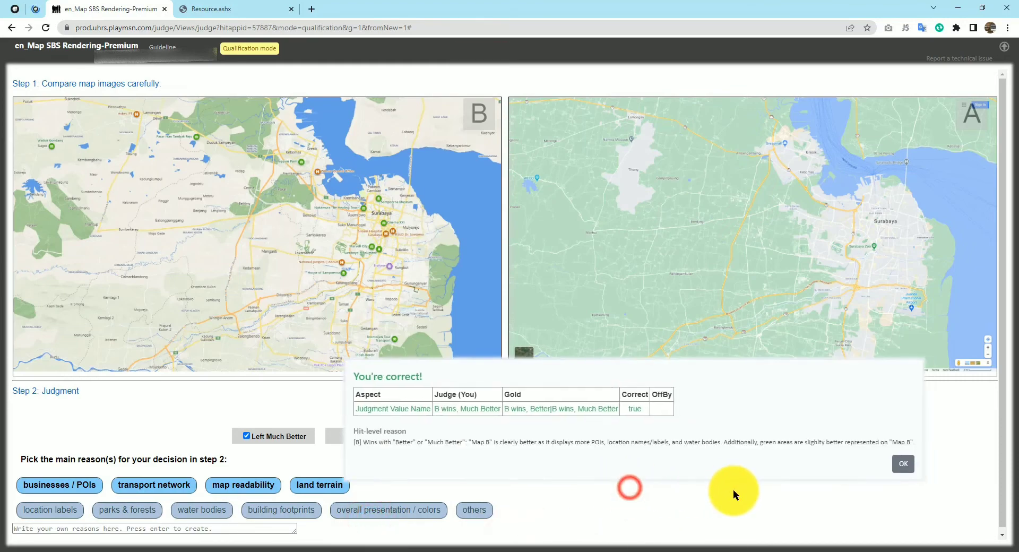
pyautogui.click(903, 464)
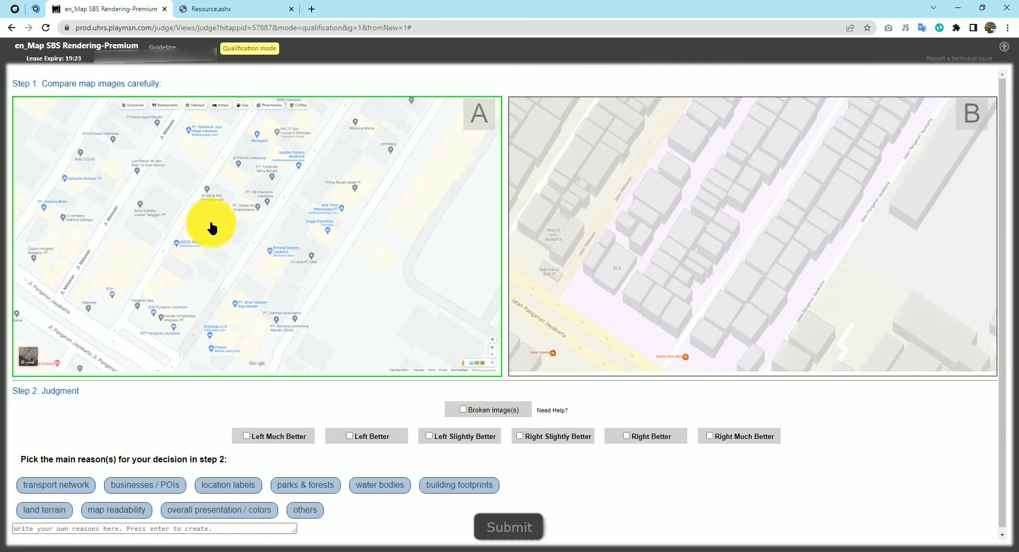
pyautogui.click(366, 220)
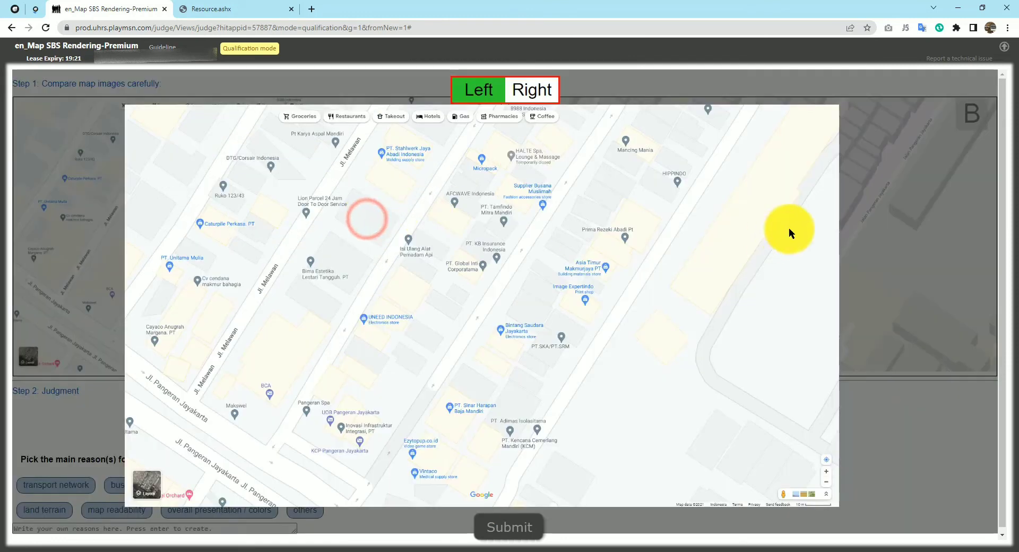
pyautogui.click(549, 91)
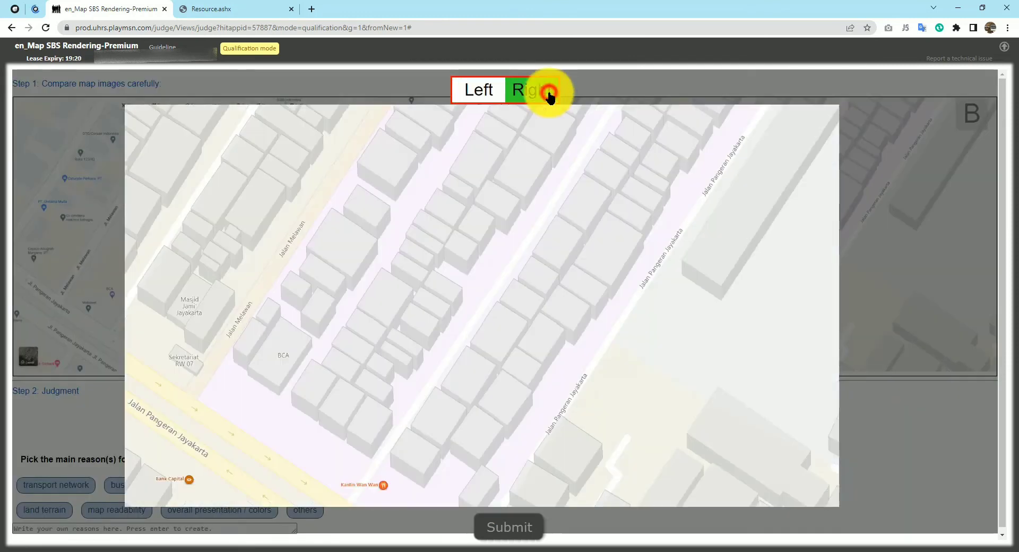
pyautogui.click(488, 91)
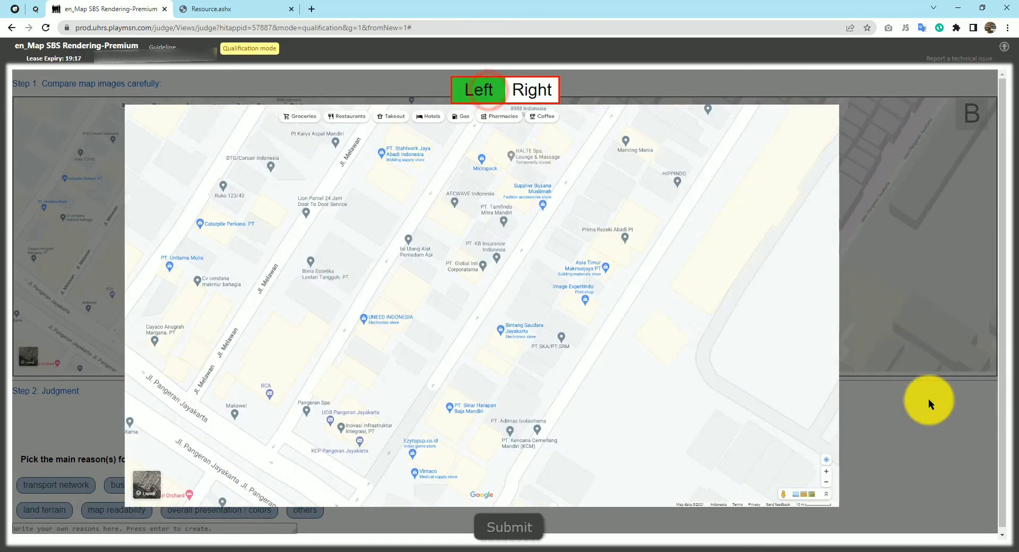
pyautogui.click(911, 404)
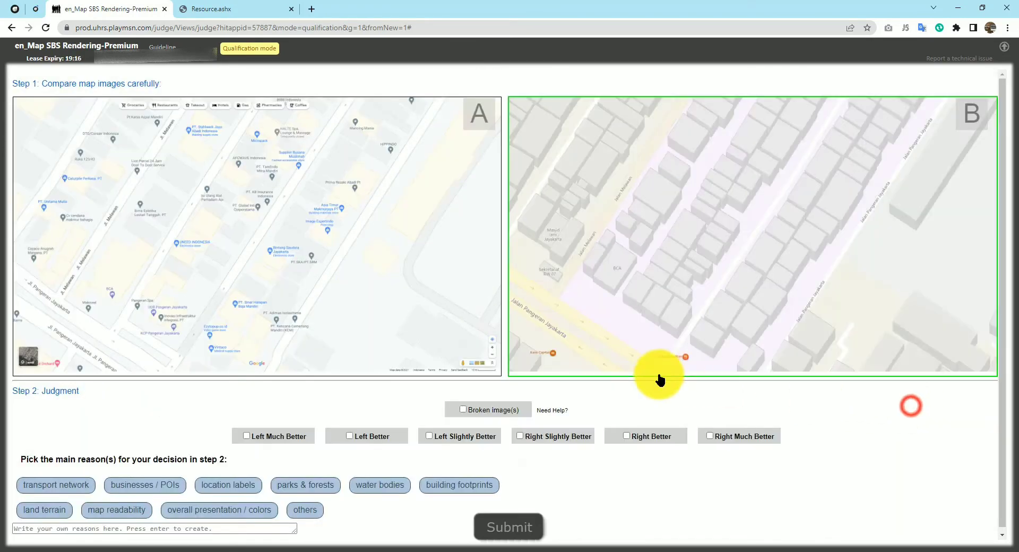
# Submit the fifth judgment as Left Much Better for businesses / POIs, transport network and overall presentation / colors, and continue past its feedback.
pyautogui.click(292, 436)
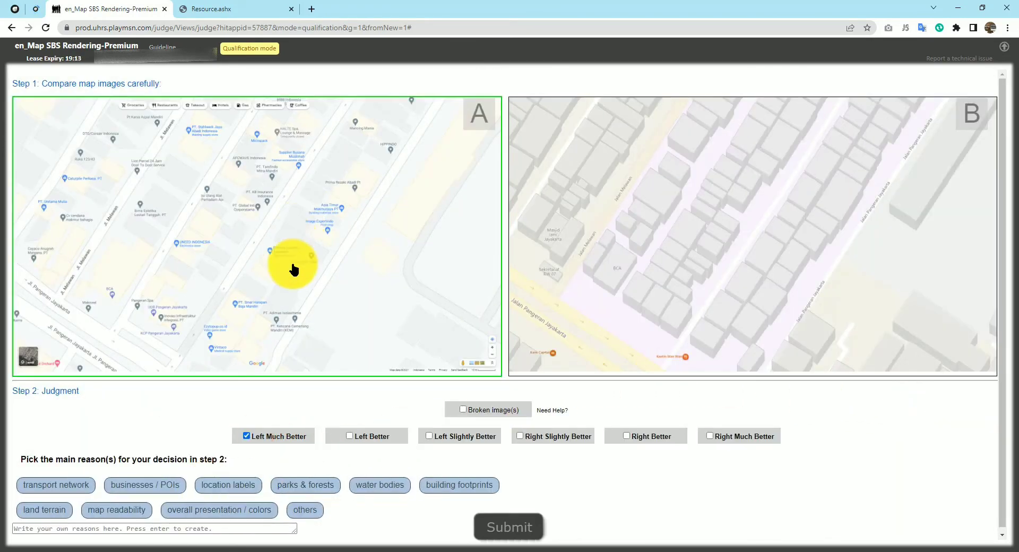
pyautogui.click(133, 486)
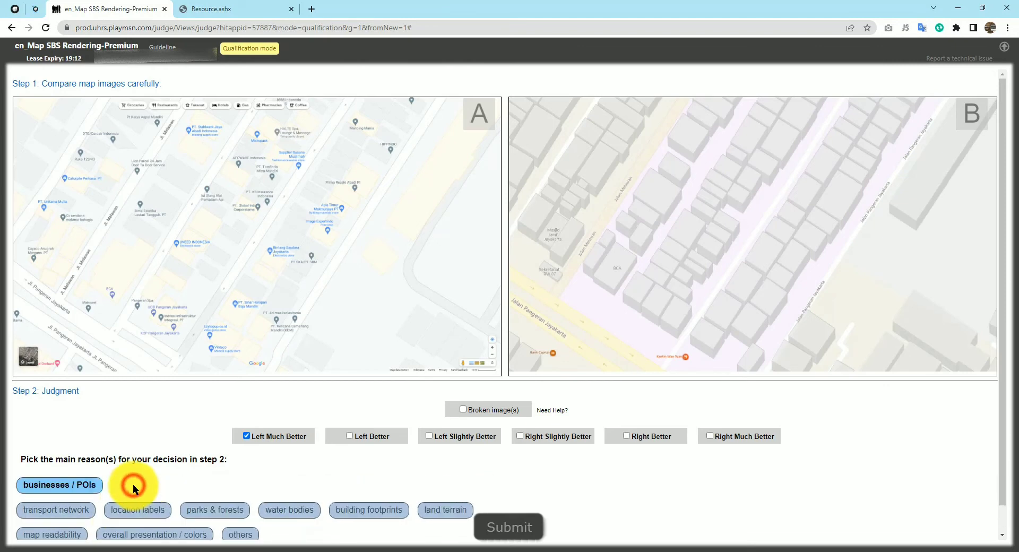
pyautogui.click(77, 507)
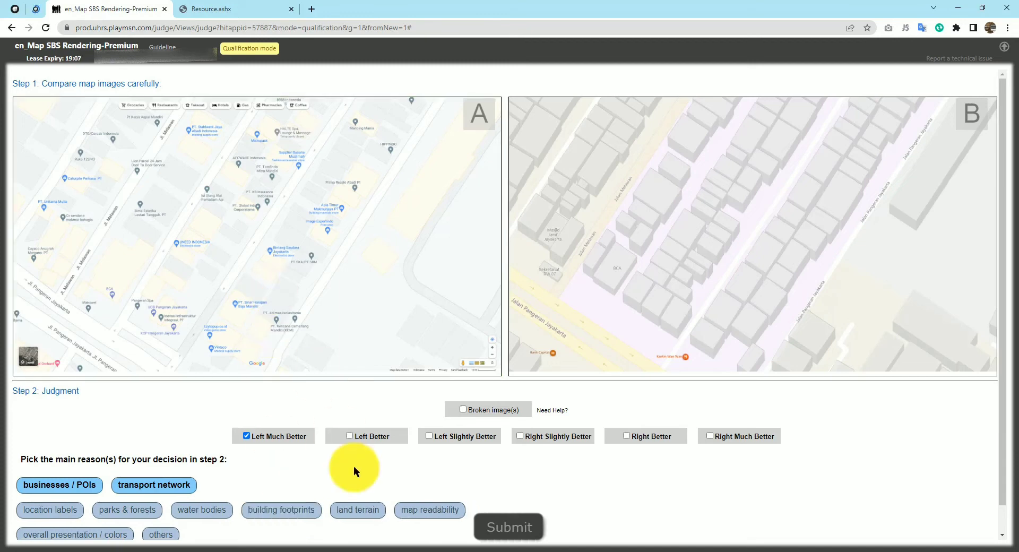
pyautogui.click(103, 538)
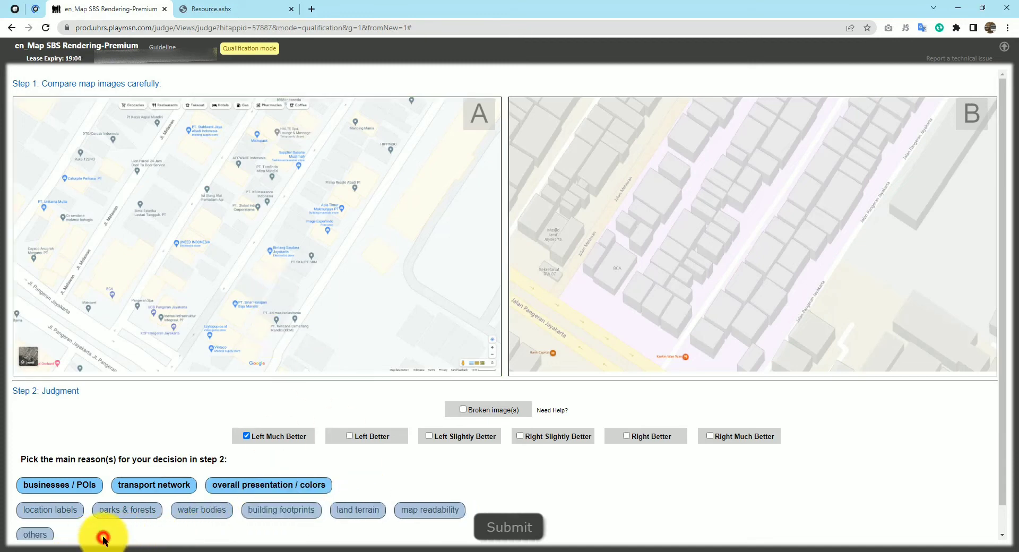
pyautogui.click(511, 528)
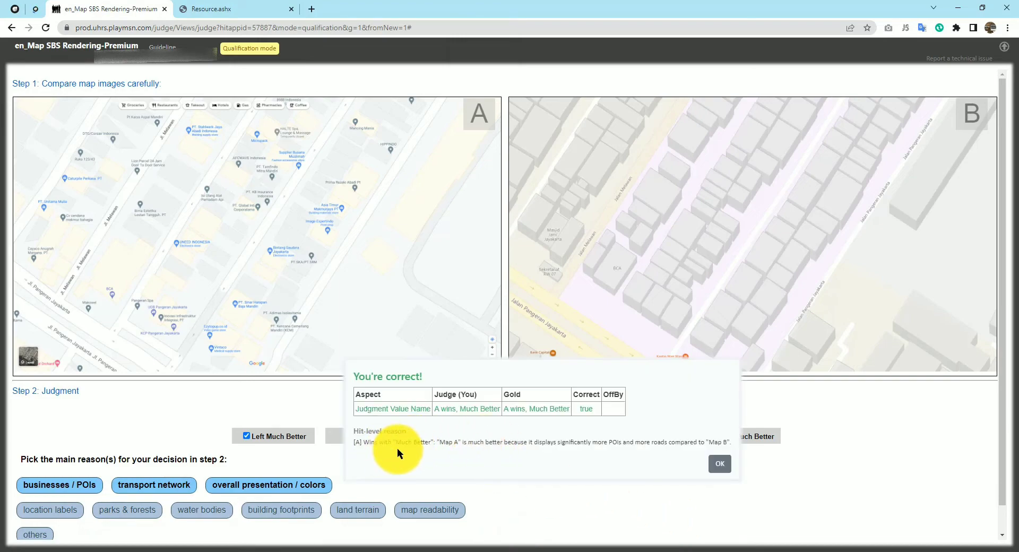
pyautogui.click(722, 466)
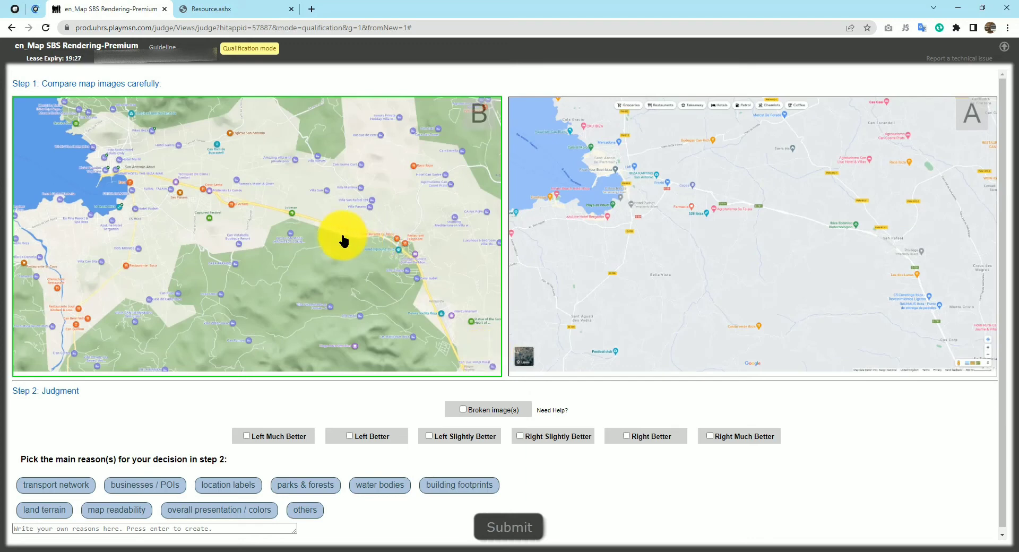
# Enlarge the sixth pair's San Antonio, Ibiza maps and alternate between left and right to compare businesses, roads, coastline and terrain.
pyautogui.click(299, 209)
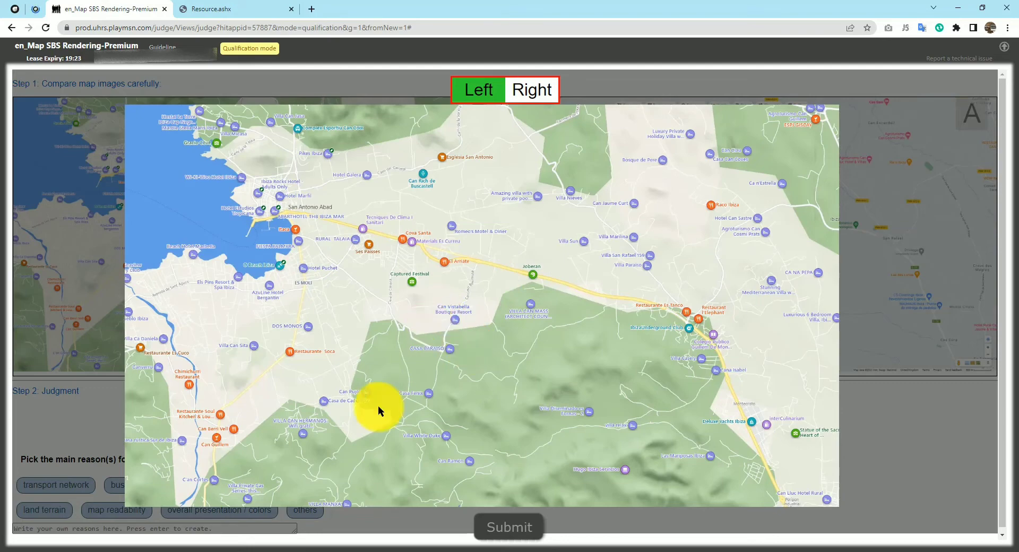
pyautogui.click(533, 91)
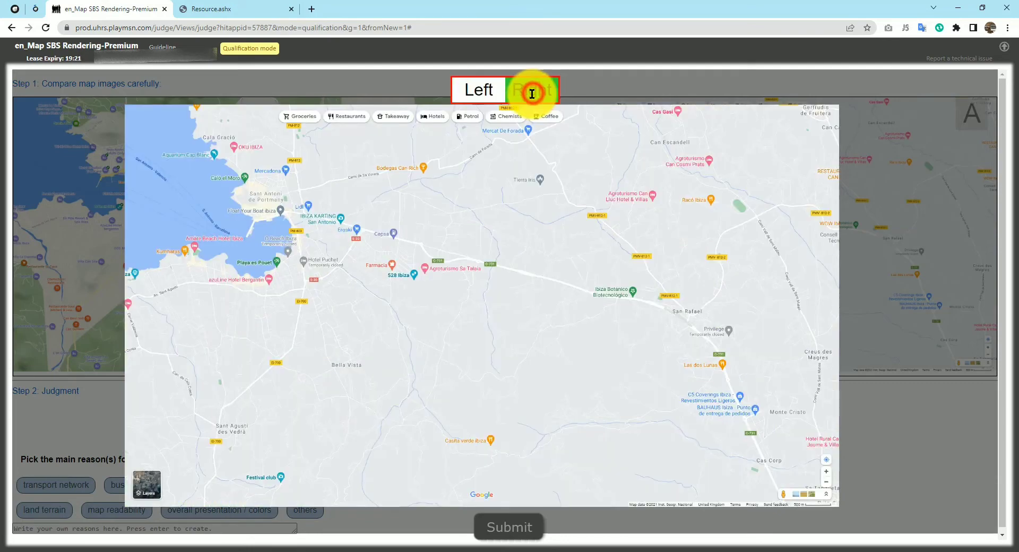
pyautogui.click(480, 89)
pyautogui.click(531, 92)
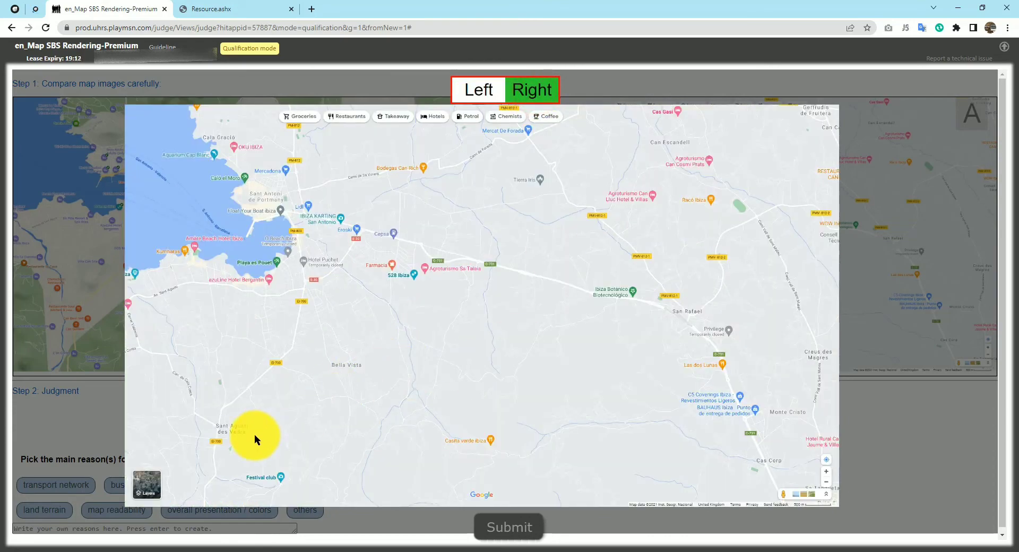
pyautogui.click(484, 92)
pyautogui.click(533, 91)
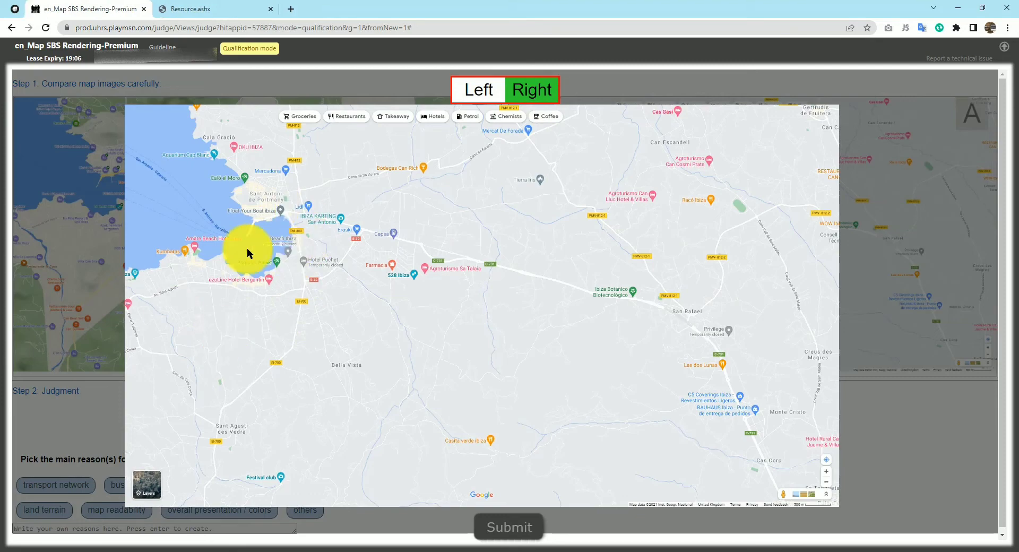
pyautogui.click(477, 90)
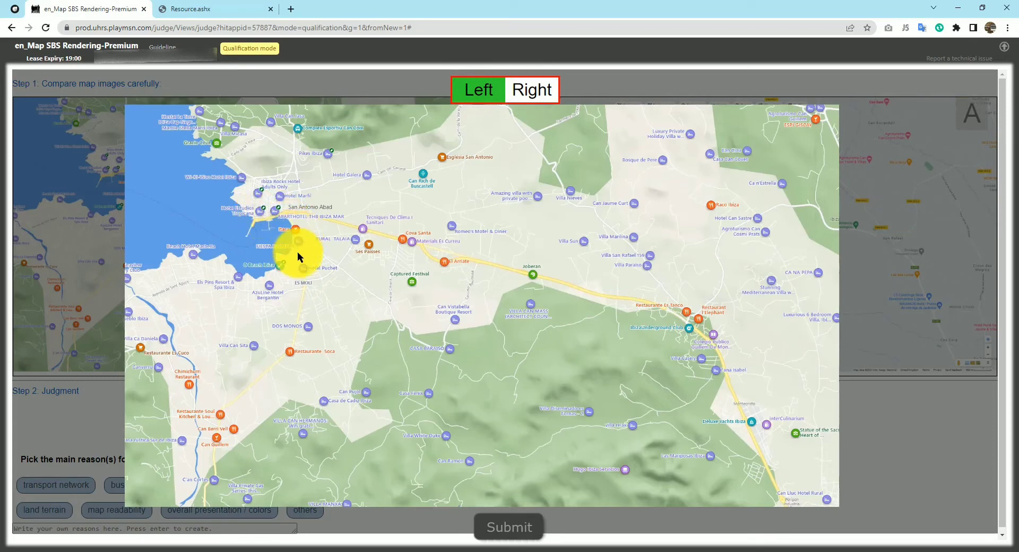
pyautogui.click(526, 97)
pyautogui.click(489, 96)
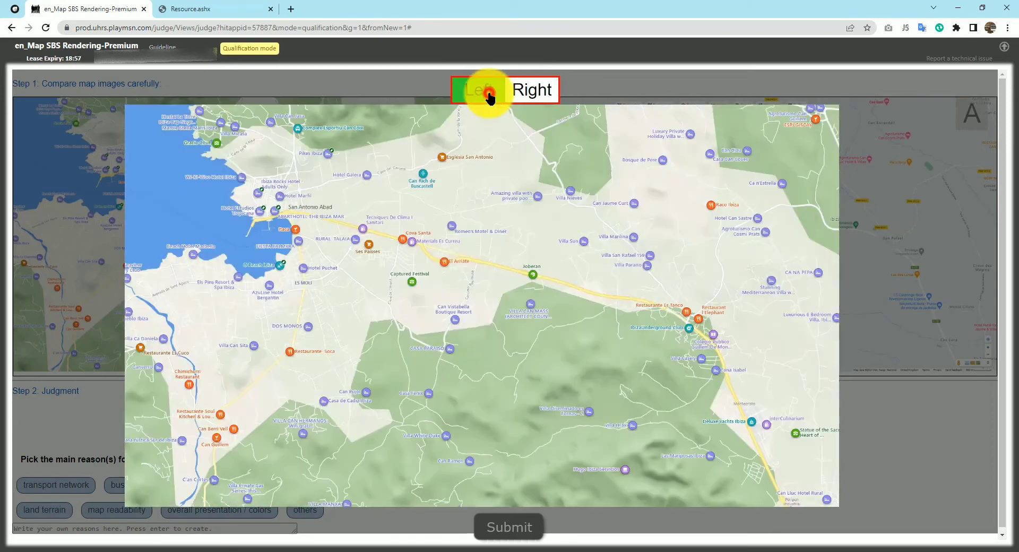
pyautogui.click(906, 436)
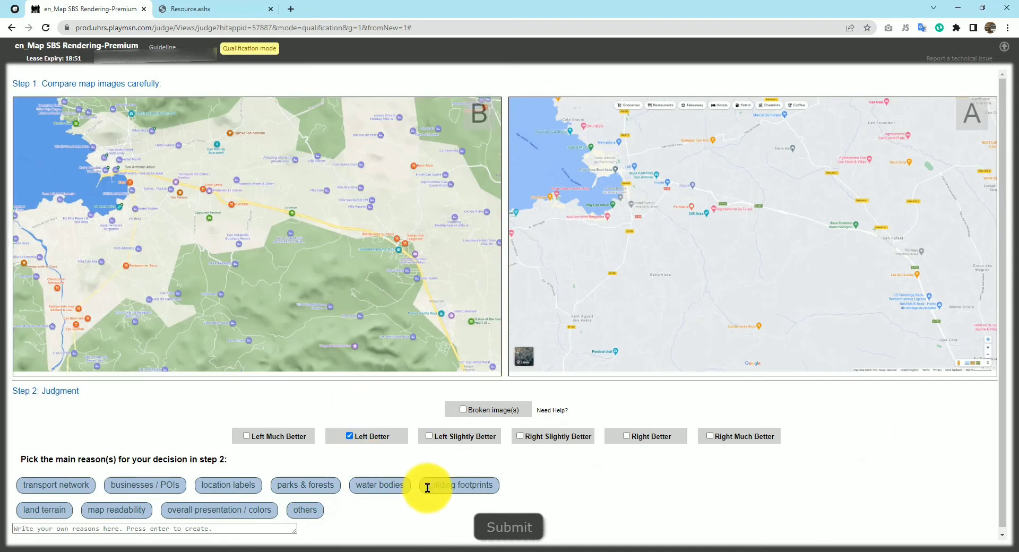
# Submit the Ibiza pair as Left Better for businesses / POIs, land terrain and overall presentation / colors, and continue past its feedback.
pyautogui.click(397, 486)
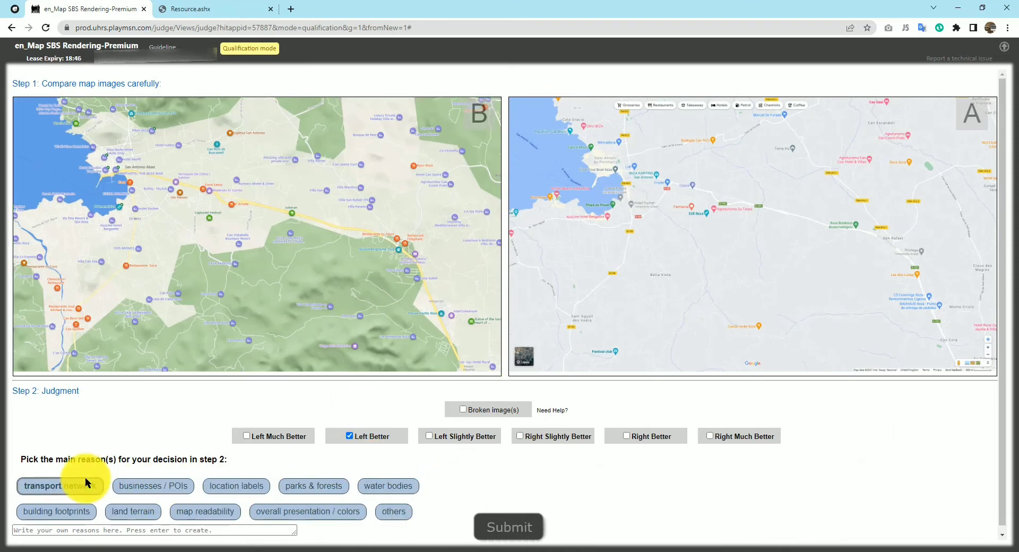
pyautogui.click(133, 486)
pyautogui.scroll(-1, 217, 486)
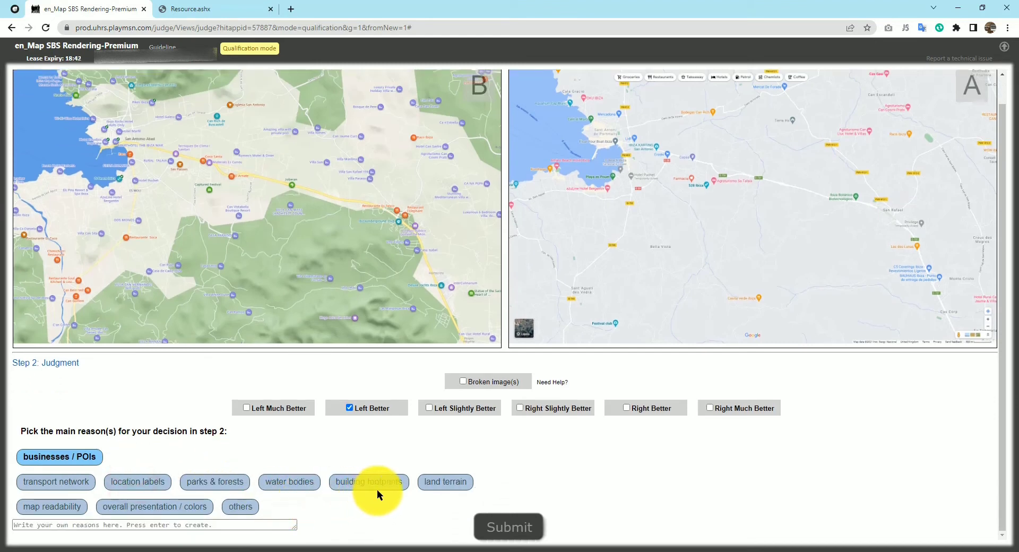
pyautogui.click(446, 489)
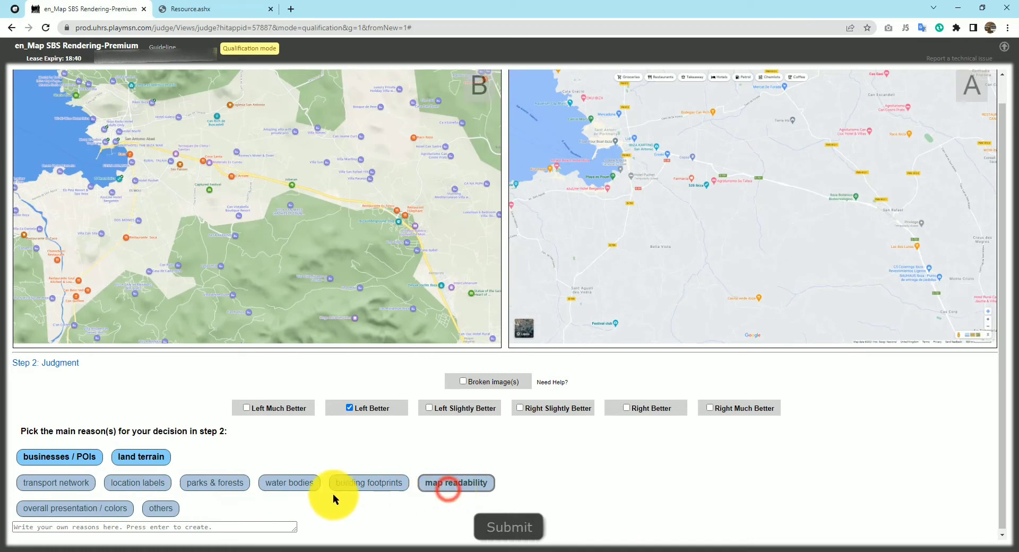
pyautogui.click(74, 509)
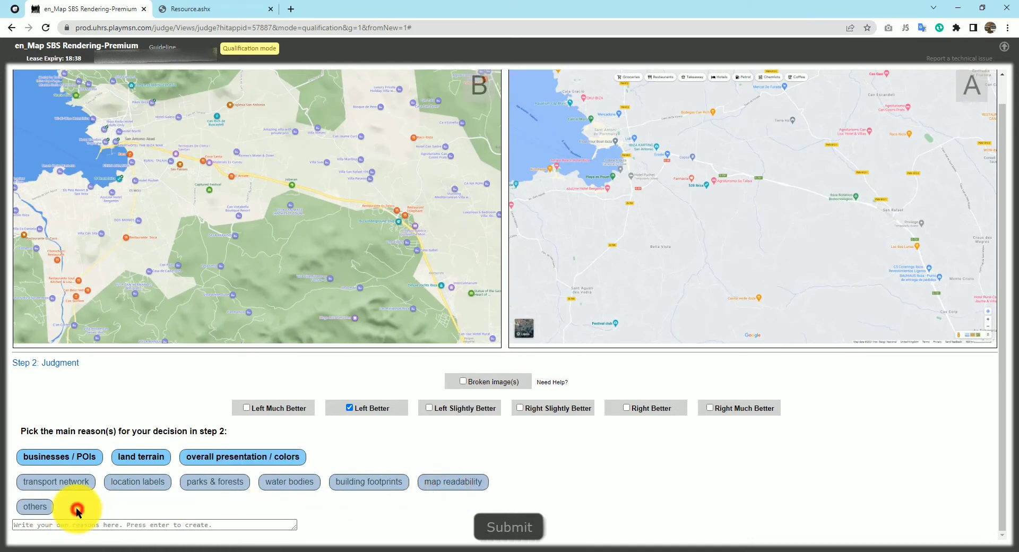
pyautogui.click(506, 530)
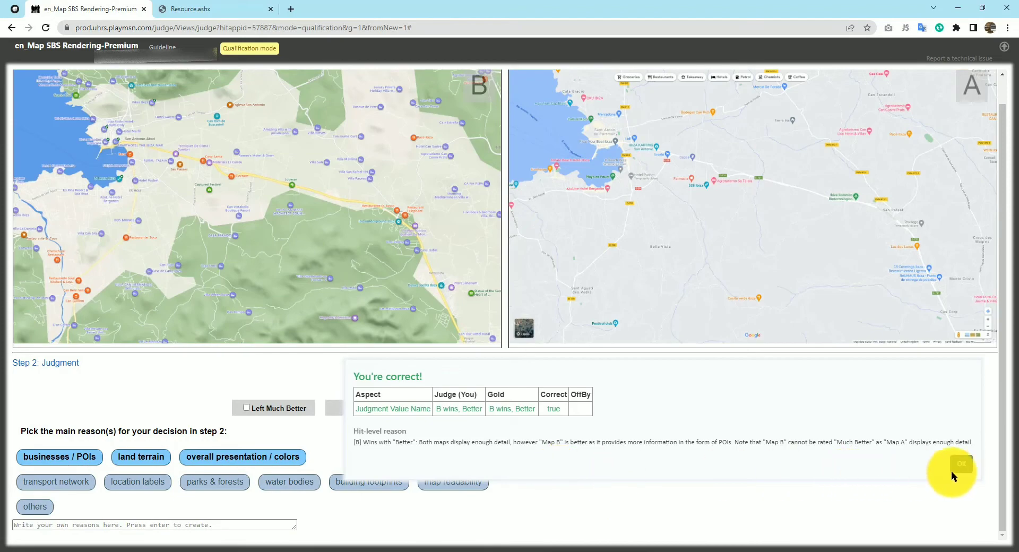
pyautogui.click(960, 464)
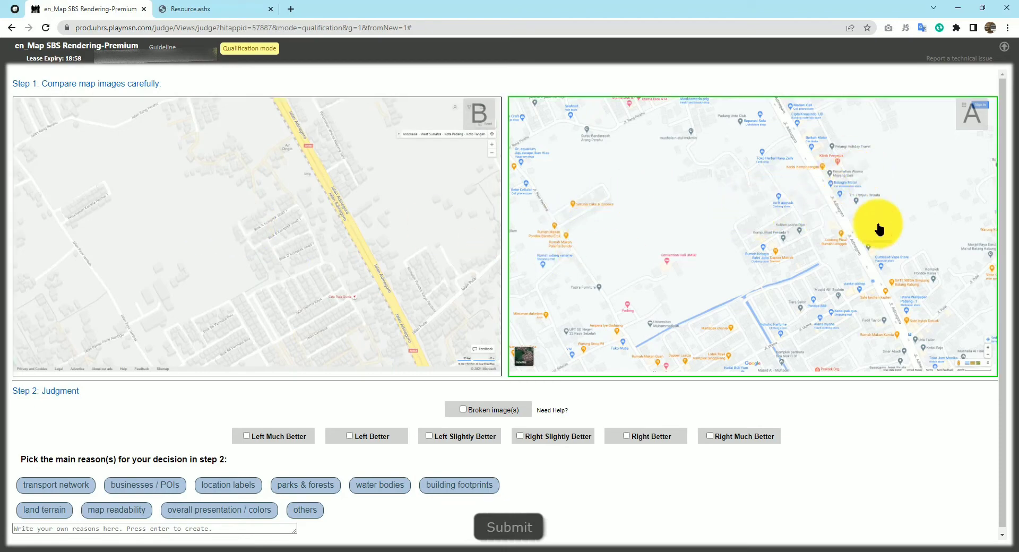
# Submit the seventh pair as Right Much Better for building footprints, businesses / POIs and overall presentation / colors, and continue past its feedback.
pyautogui.click(730, 439)
pyautogui.click(451, 489)
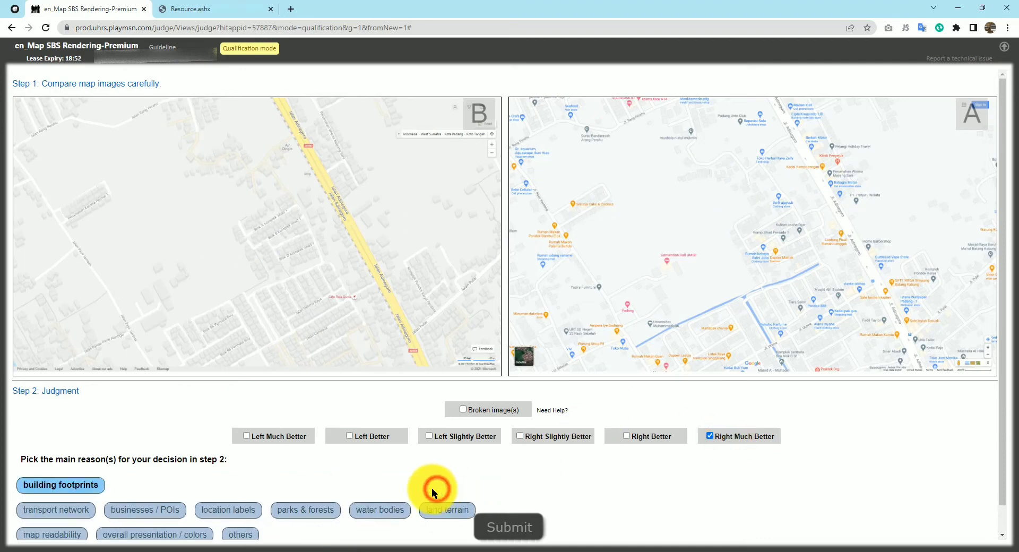
pyautogui.click(143, 510)
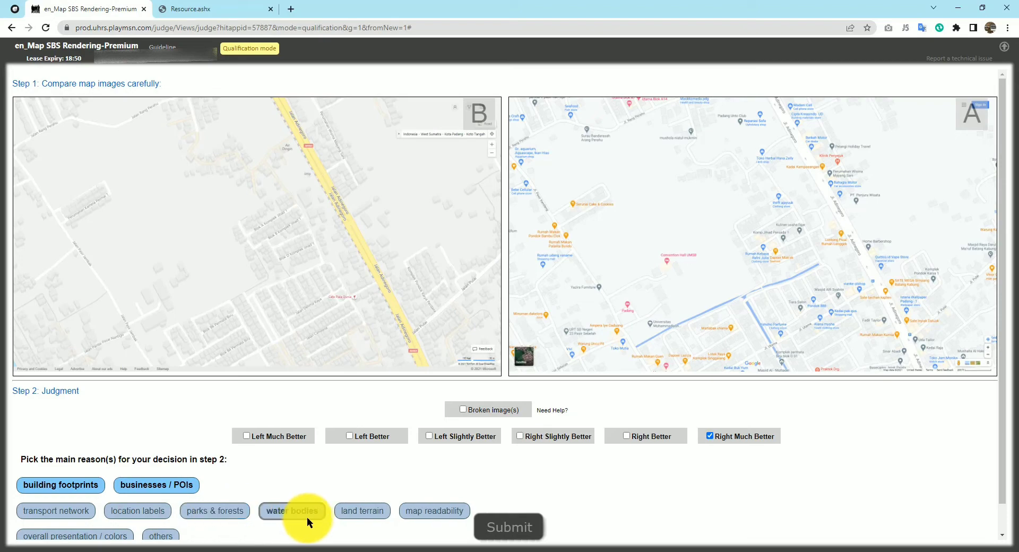
pyautogui.scroll(-1, 82, 498)
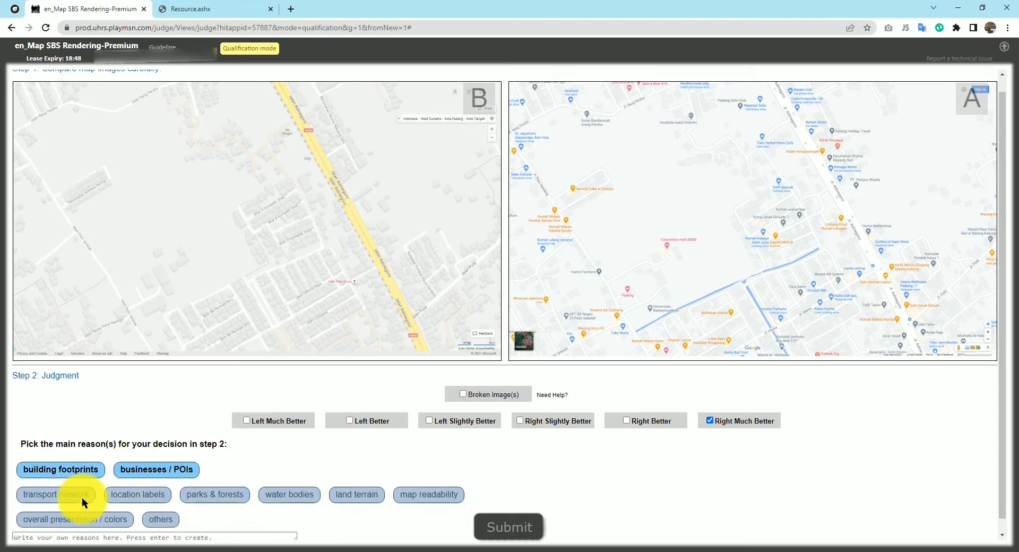
pyautogui.click(68, 507)
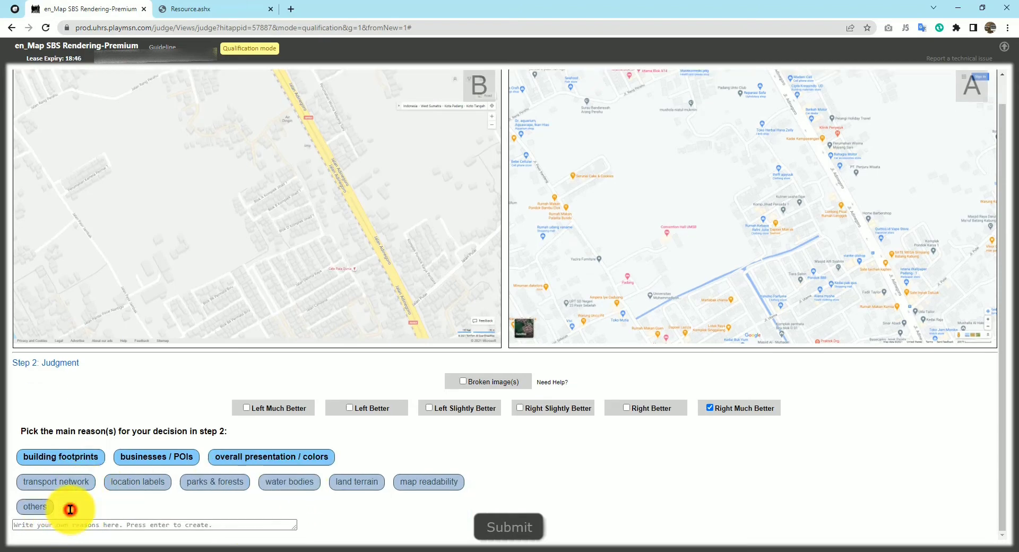
pyautogui.click(505, 531)
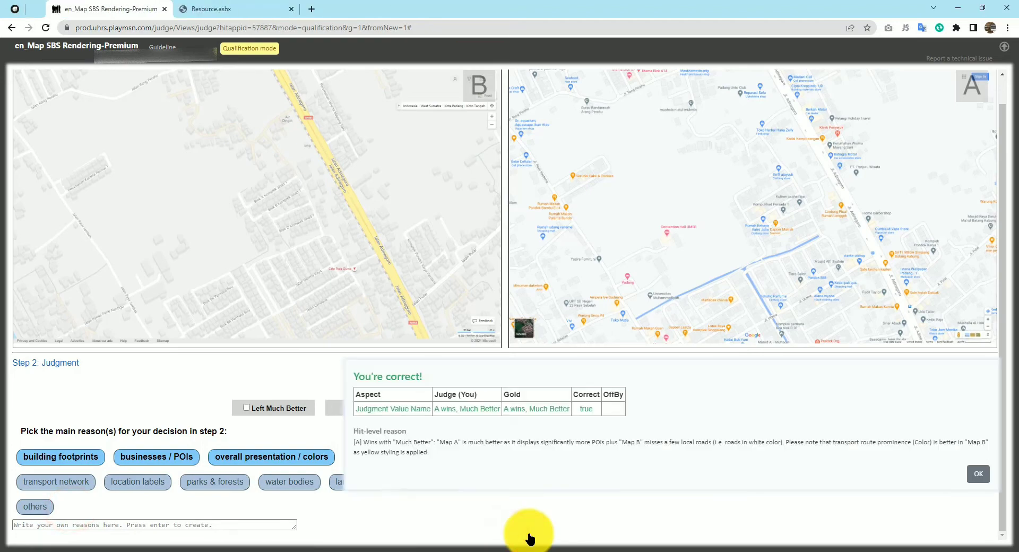
pyautogui.click(982, 474)
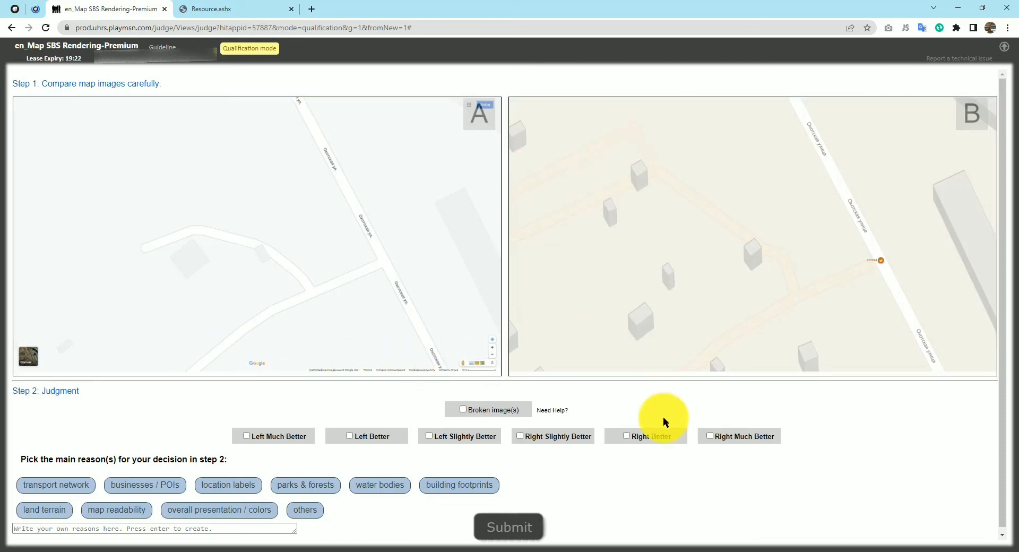
# Tentatively rate the eighth pair Right Slightly Better and compare its enlarged left and right maps for roads, buildings and POIs.
pyautogui.click(552, 441)
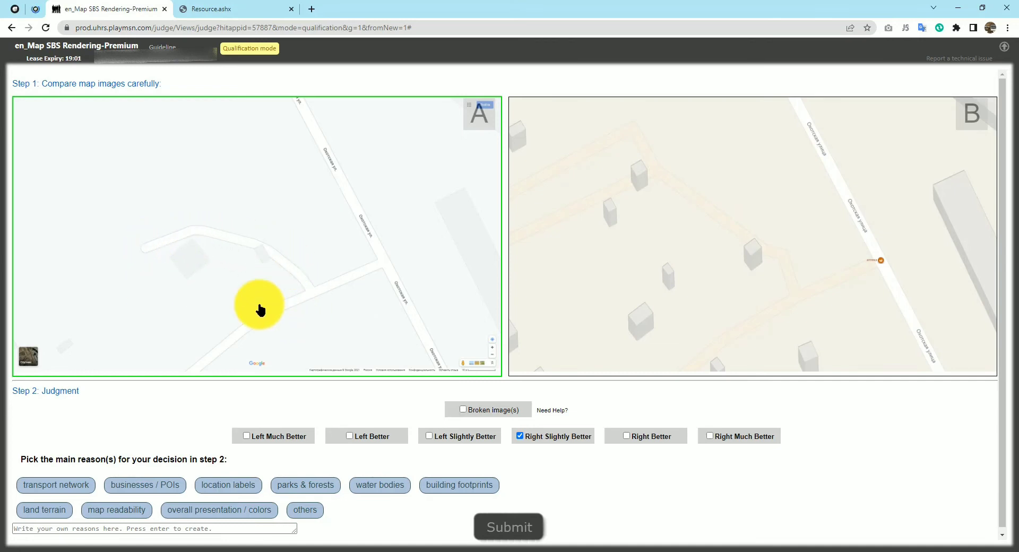
pyautogui.click(284, 171)
pyautogui.click(528, 90)
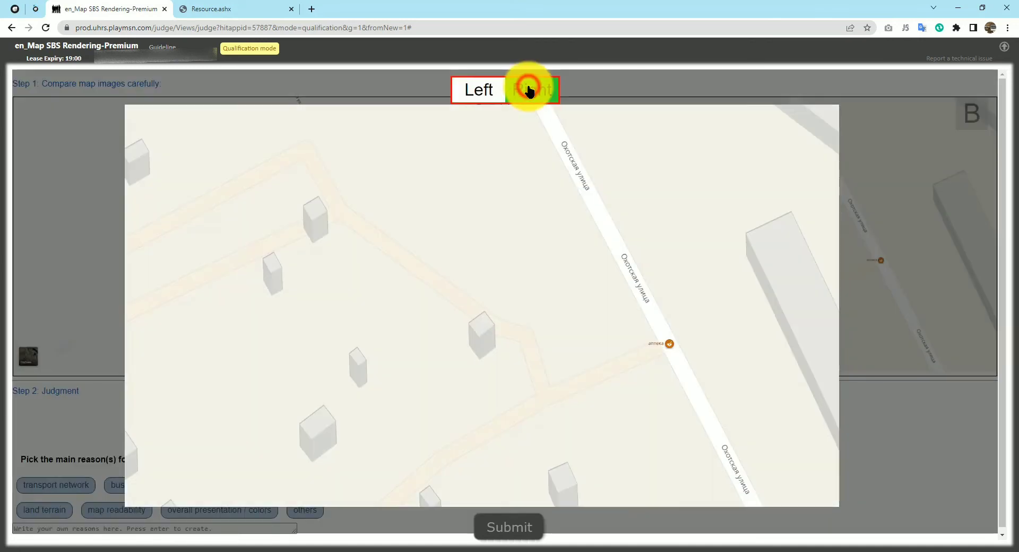
pyautogui.click(484, 90)
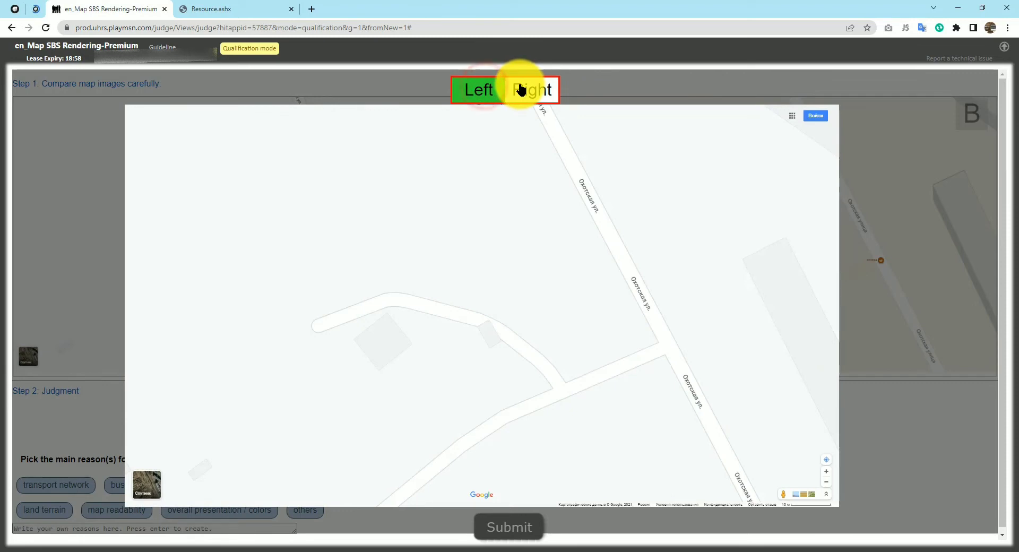
pyautogui.click(520, 89)
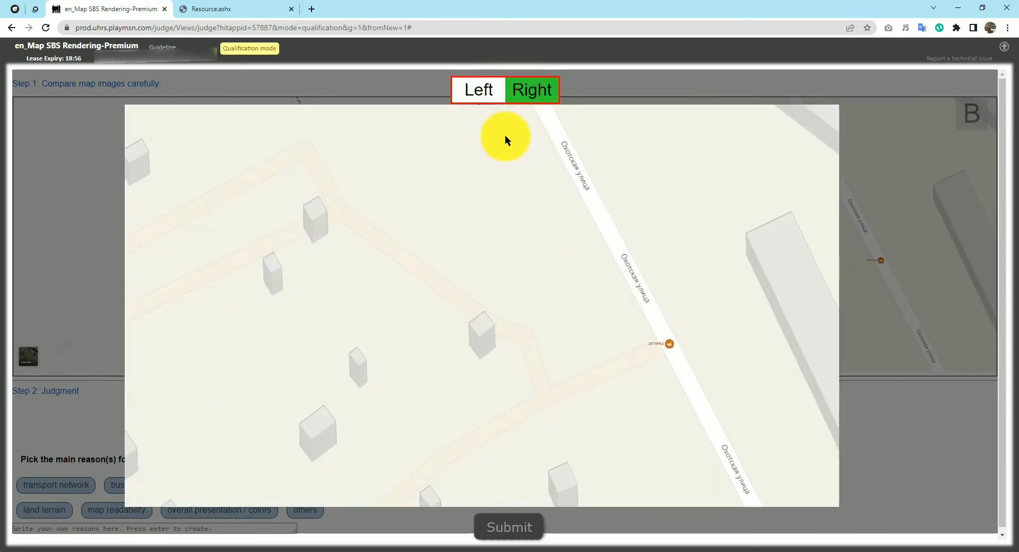
pyautogui.click(491, 96)
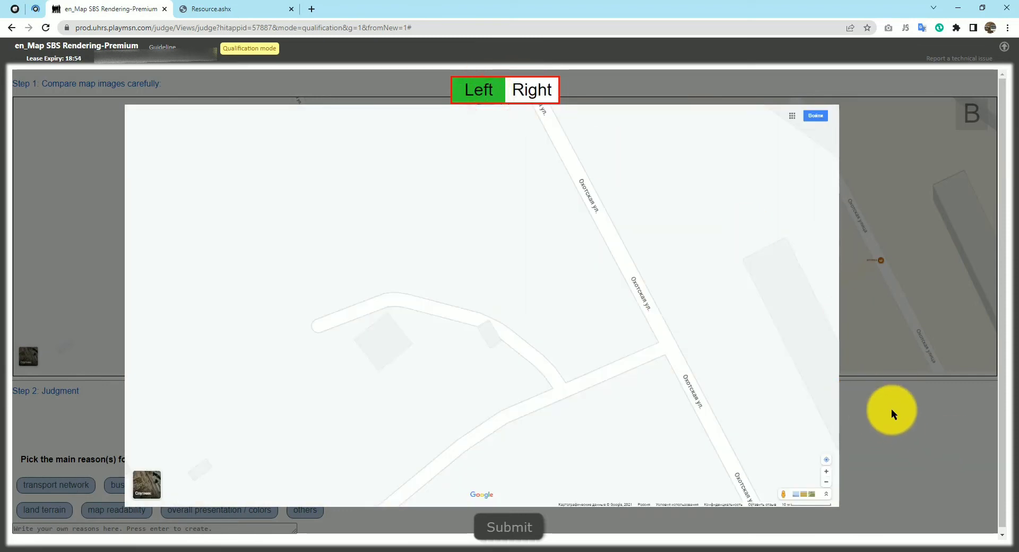
pyautogui.click(897, 413)
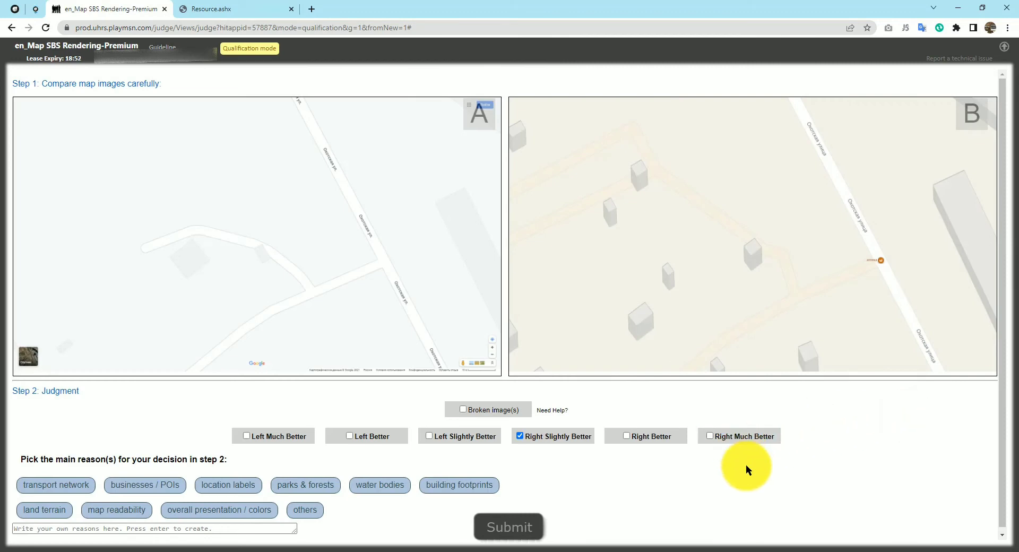
# Submit the eighth pair as Right Much Better for building footprints and businesses / POIs.
pyautogui.click(707, 435)
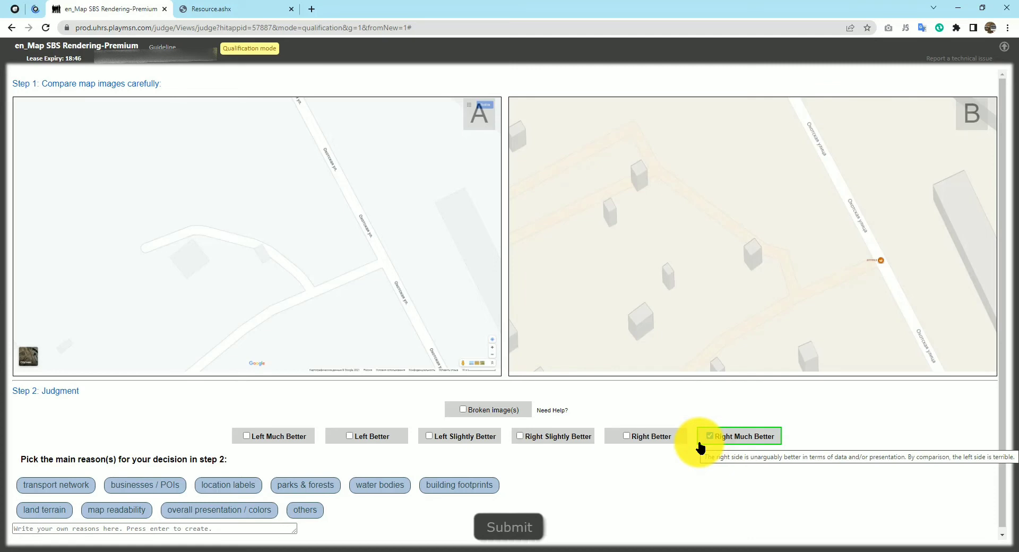
pyautogui.click(454, 484)
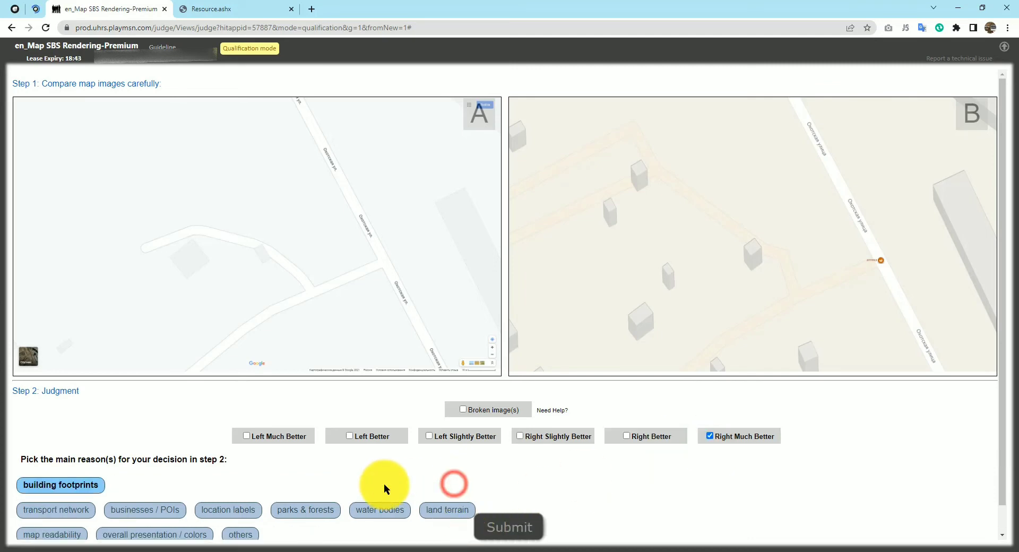
pyautogui.click(131, 511)
pyautogui.click(513, 527)
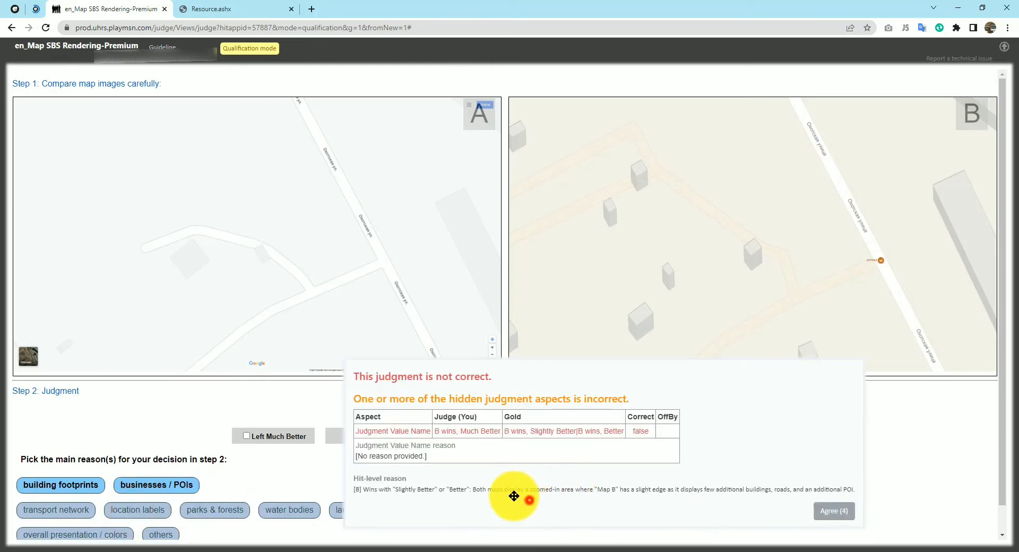
# Reposition the judgment feedback to read its gold rating and hit-level reason, and agree to it to continue.
pyautogui.moveTo(514, 496); pyautogui.dragTo(495, 490)
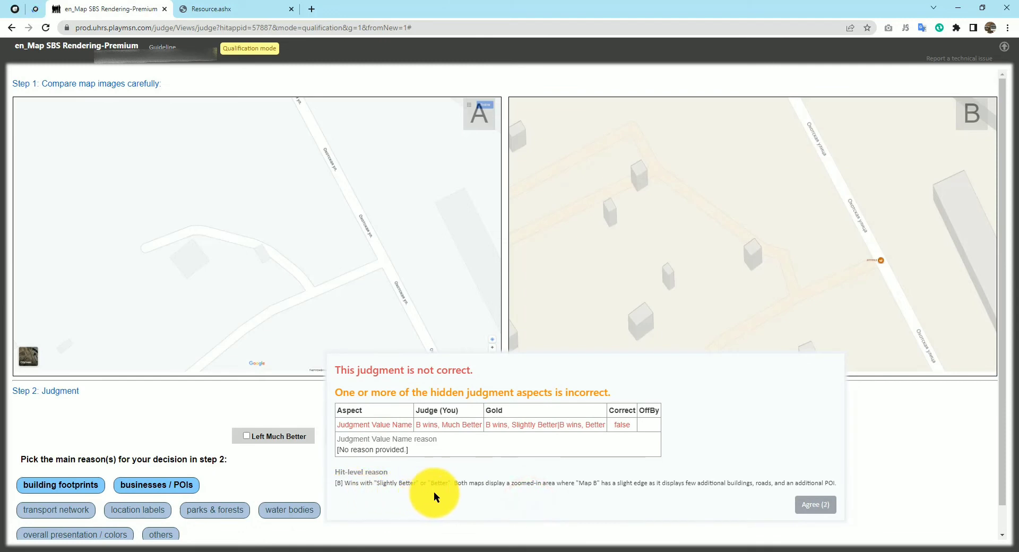
pyautogui.moveTo(664, 394); pyautogui.dragTo(555, 204)
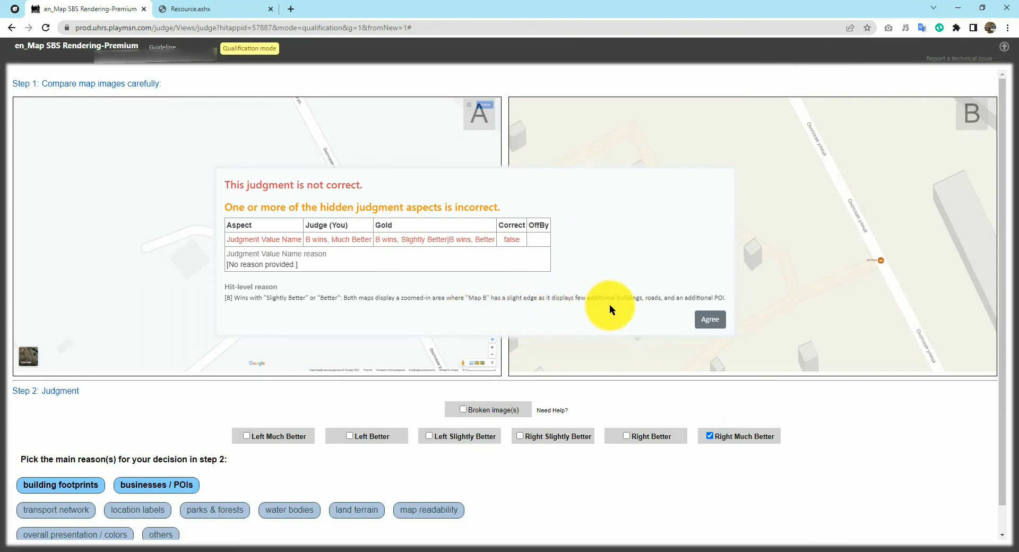
pyautogui.moveTo(603, 262); pyautogui.dragTo(543, 379)
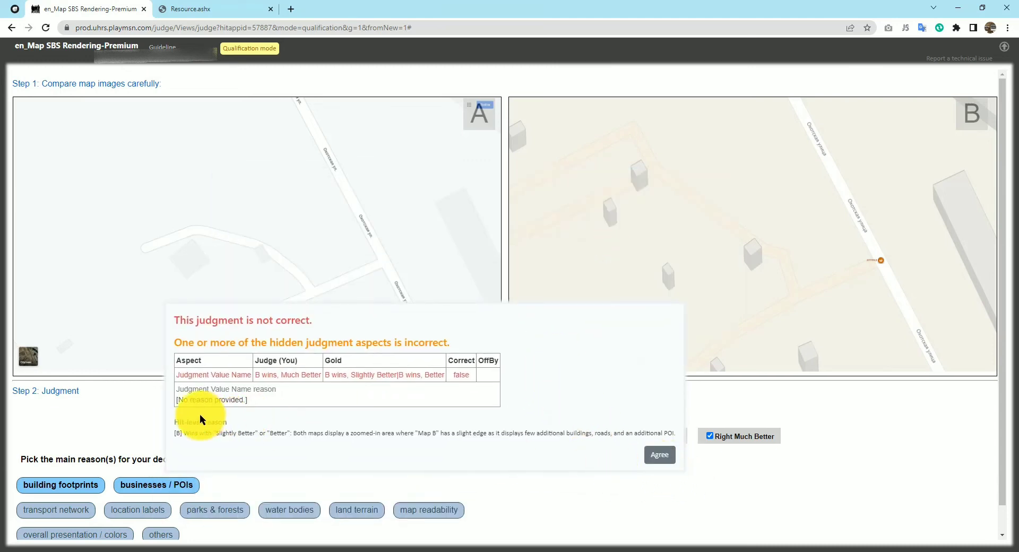
pyautogui.moveTo(220, 432); pyautogui.dragTo(262, 442)
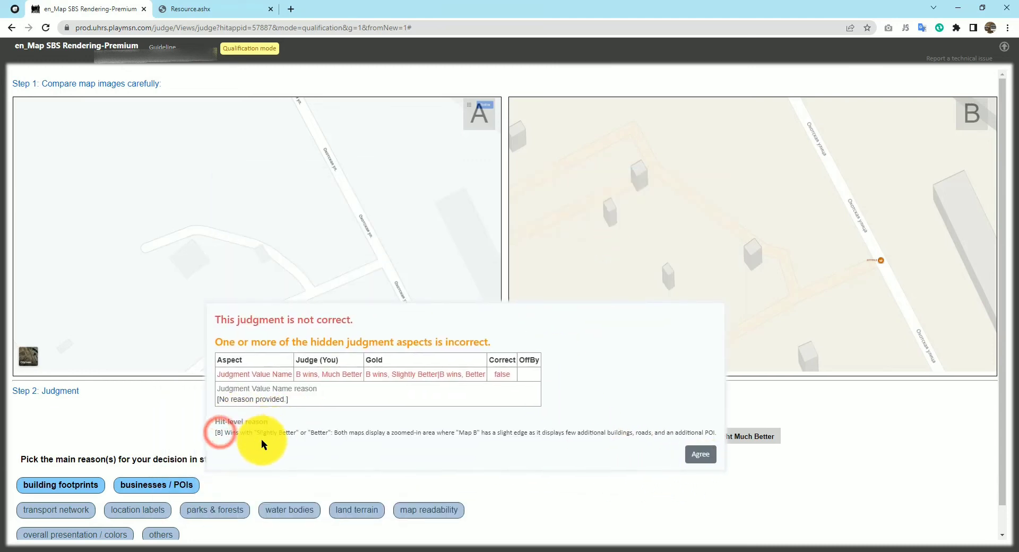
pyautogui.click(701, 454)
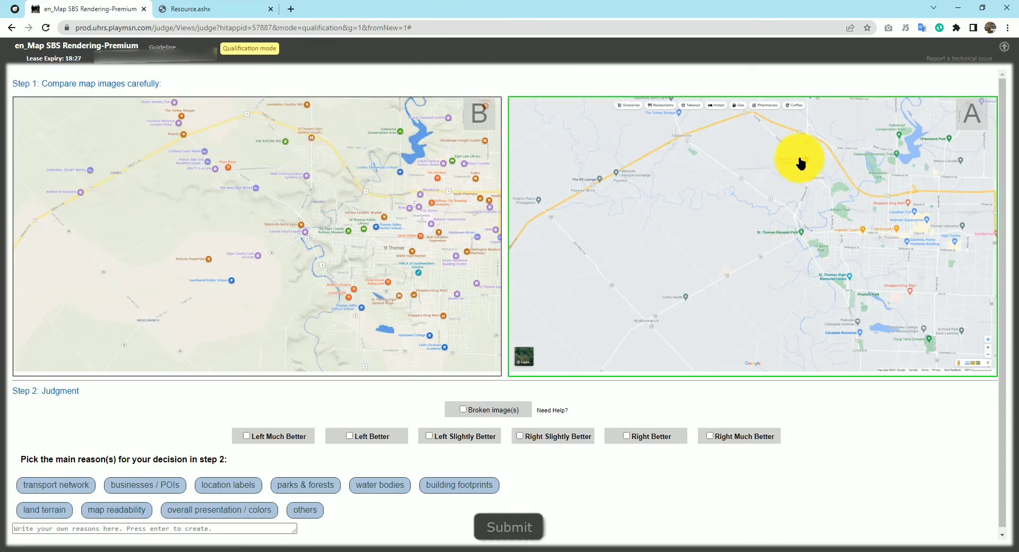
# Enlarge the ninth pair's St Thomas maps and alternate between left and right to compare businesses, labels, roads, parks and water bodies.
pyautogui.click(349, 216)
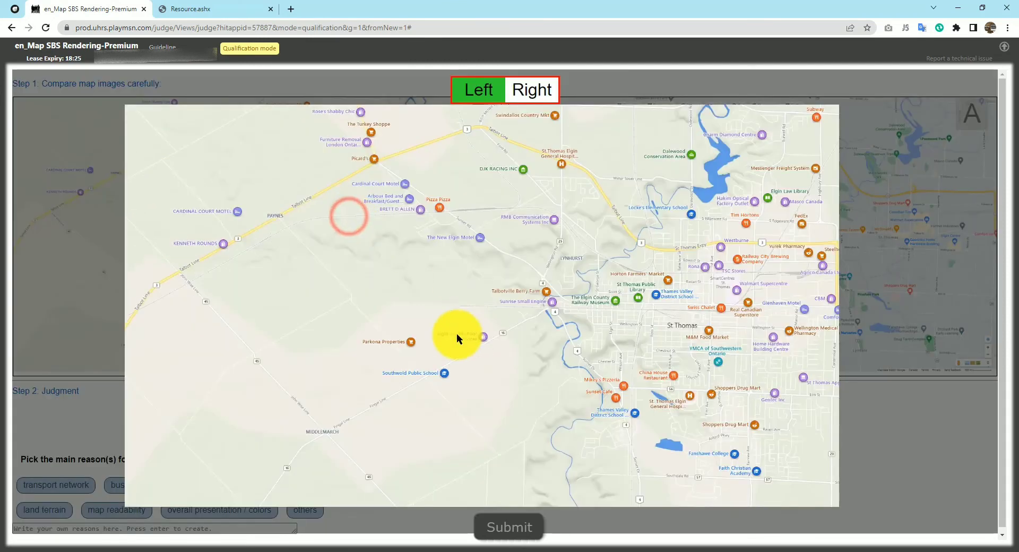
pyautogui.click(529, 87)
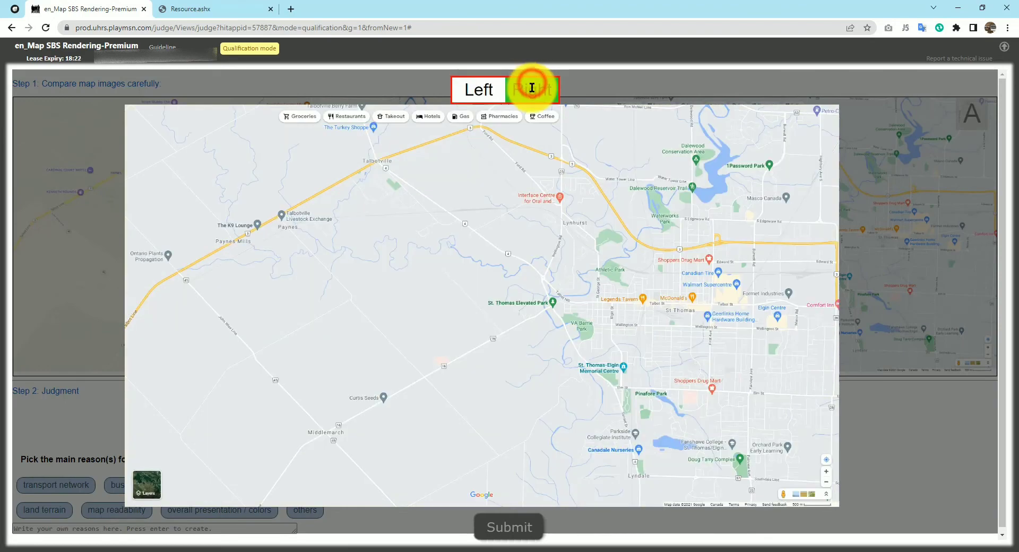
pyautogui.click(479, 91)
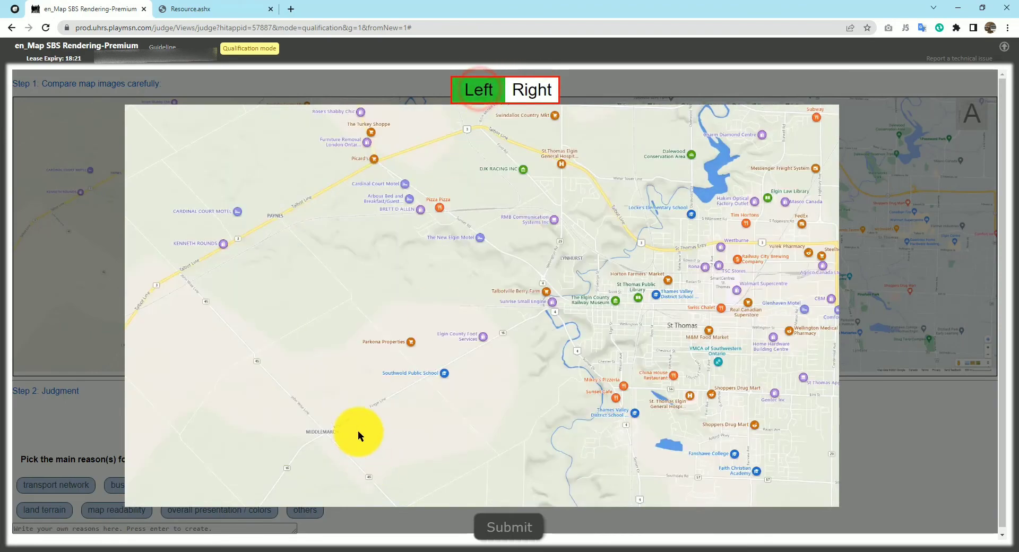
pyautogui.click(537, 90)
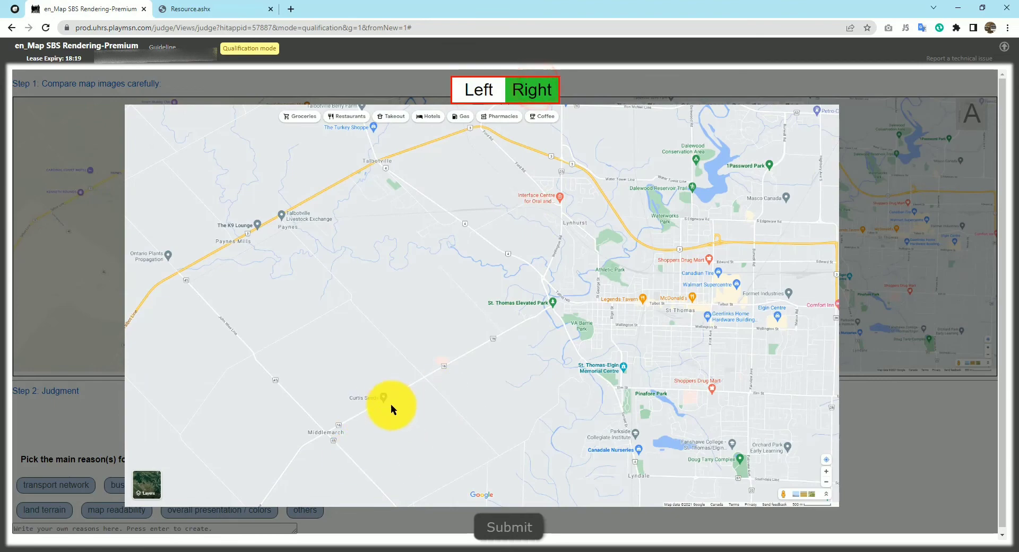
pyautogui.click(479, 89)
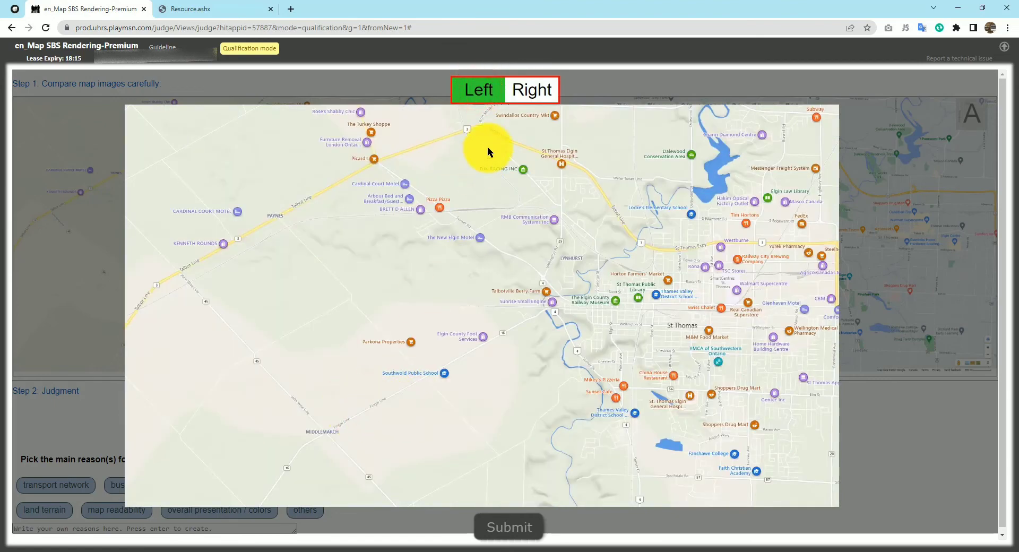
pyautogui.click(527, 97)
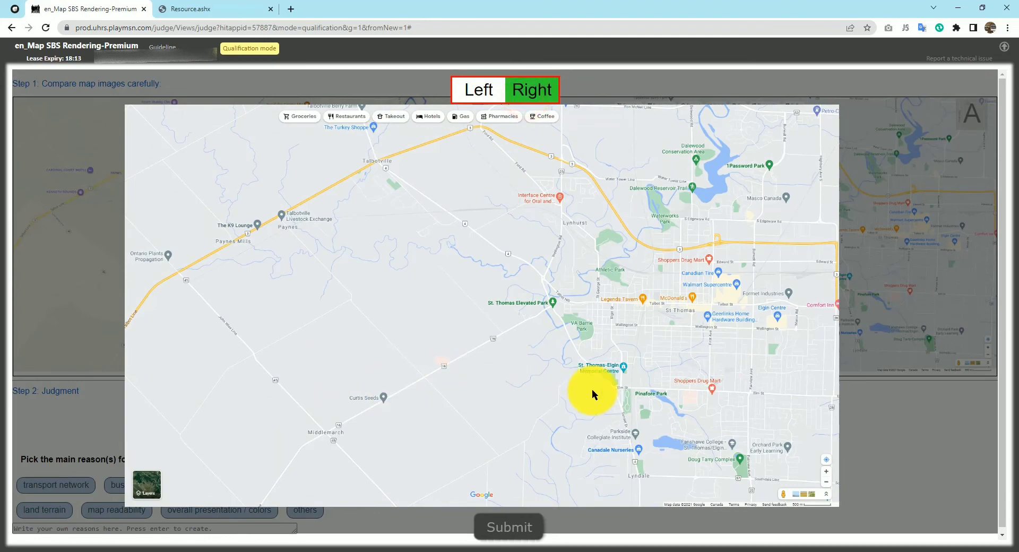
pyautogui.click(471, 90)
pyautogui.click(528, 92)
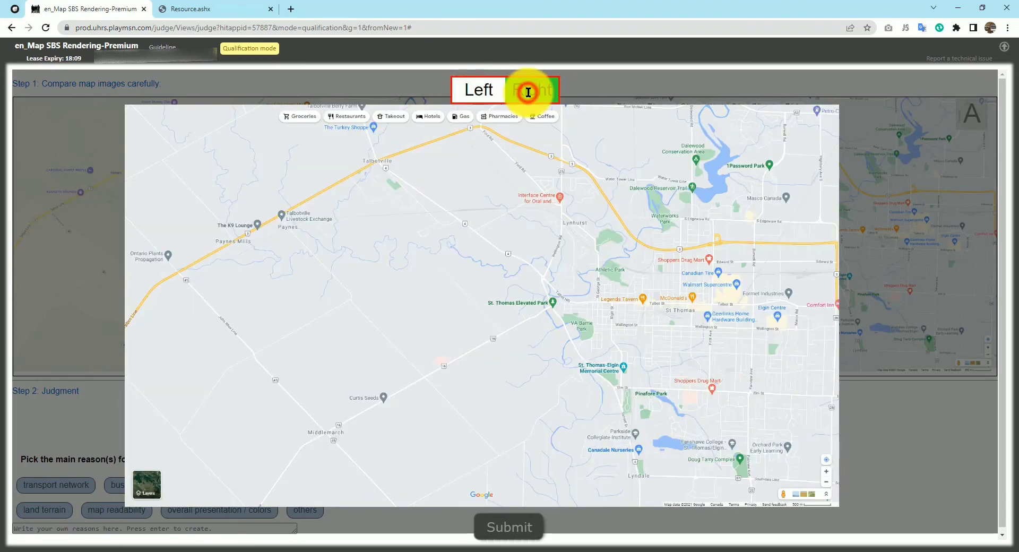
pyautogui.click(466, 93)
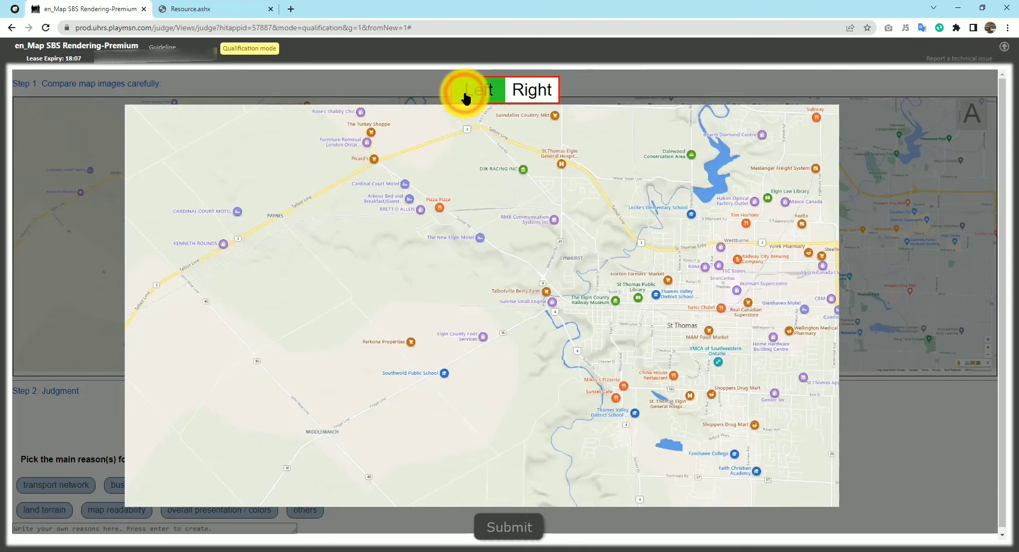
pyautogui.click(527, 91)
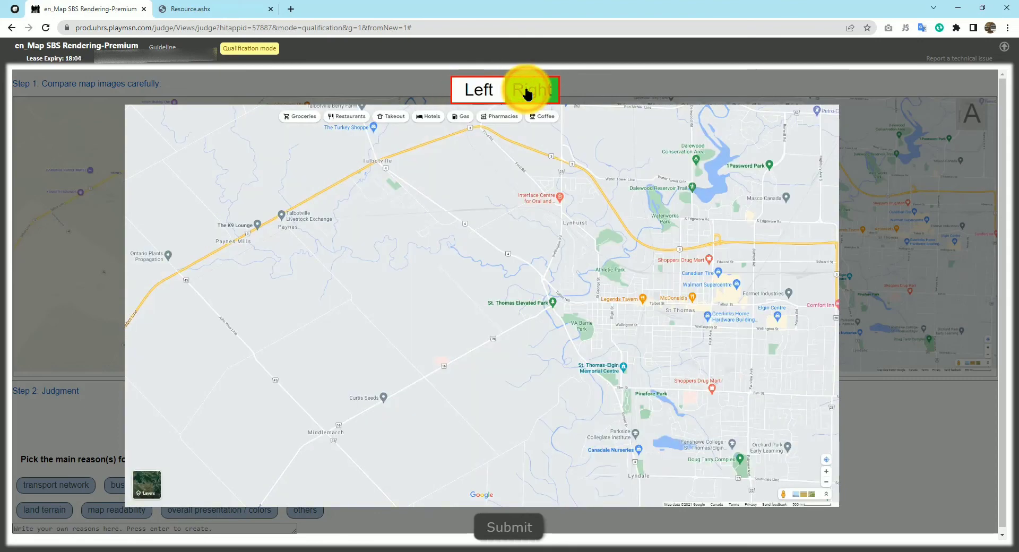
pyautogui.click(905, 448)
pyautogui.click(883, 417)
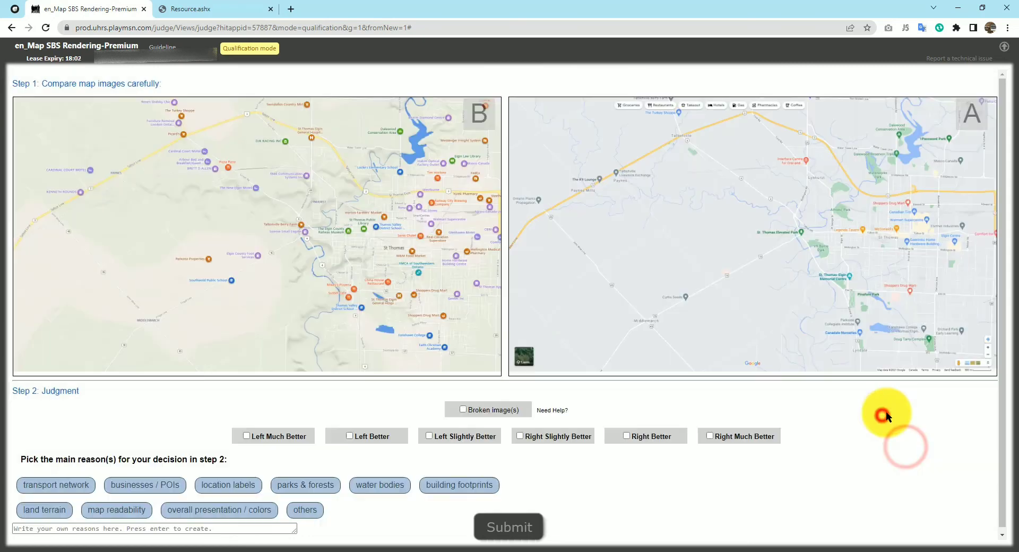
# Submit the St Thomas pair as Left Better for location labels, businesses / POIs and map readability, and continue past its feedback.
pyautogui.click(375, 438)
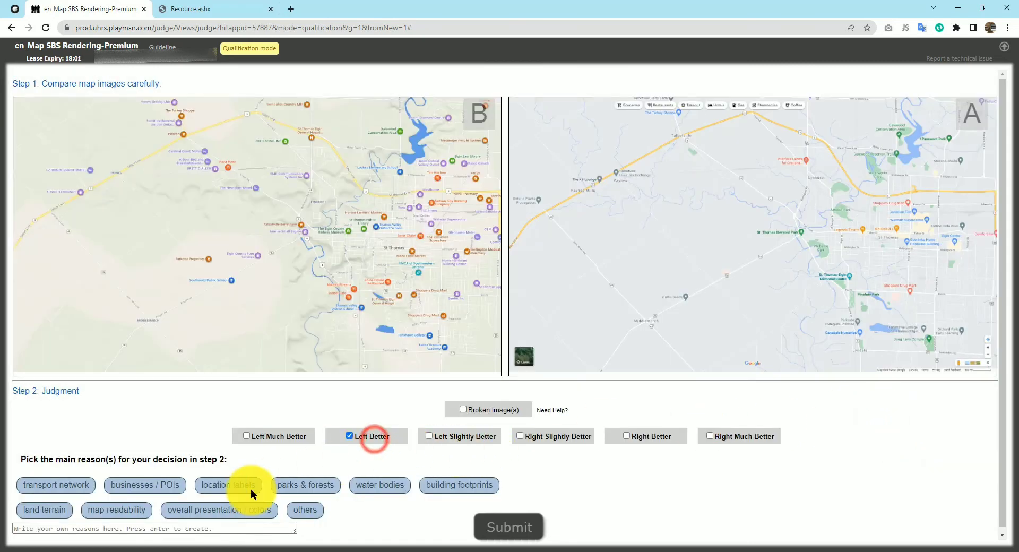
pyautogui.click(221, 486)
pyautogui.click(126, 510)
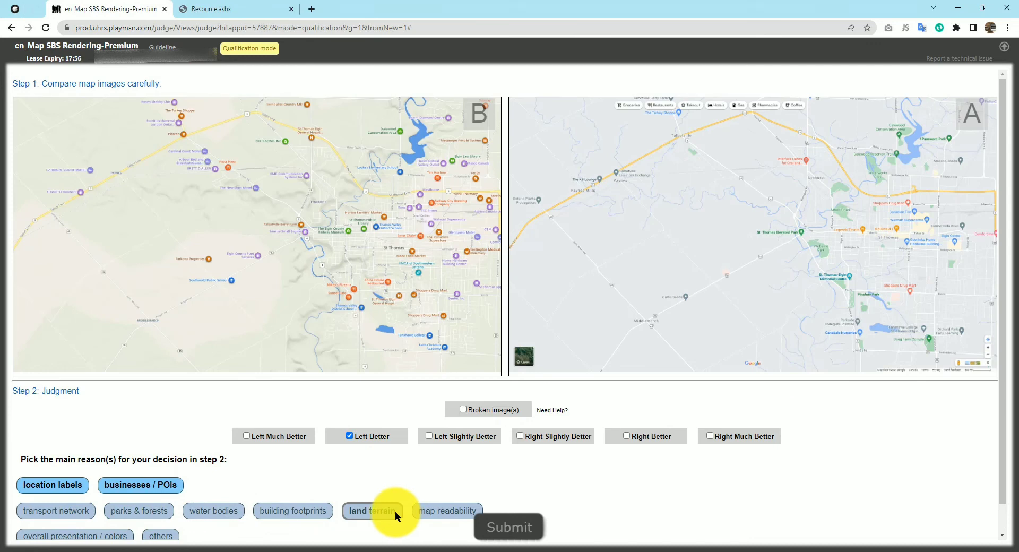
pyautogui.click(433, 511)
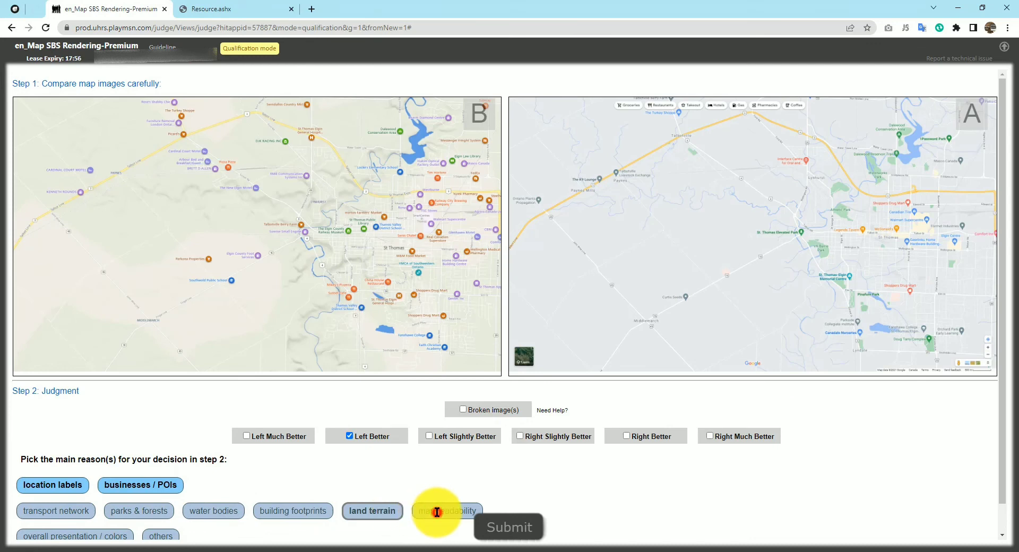
pyautogui.click(504, 527)
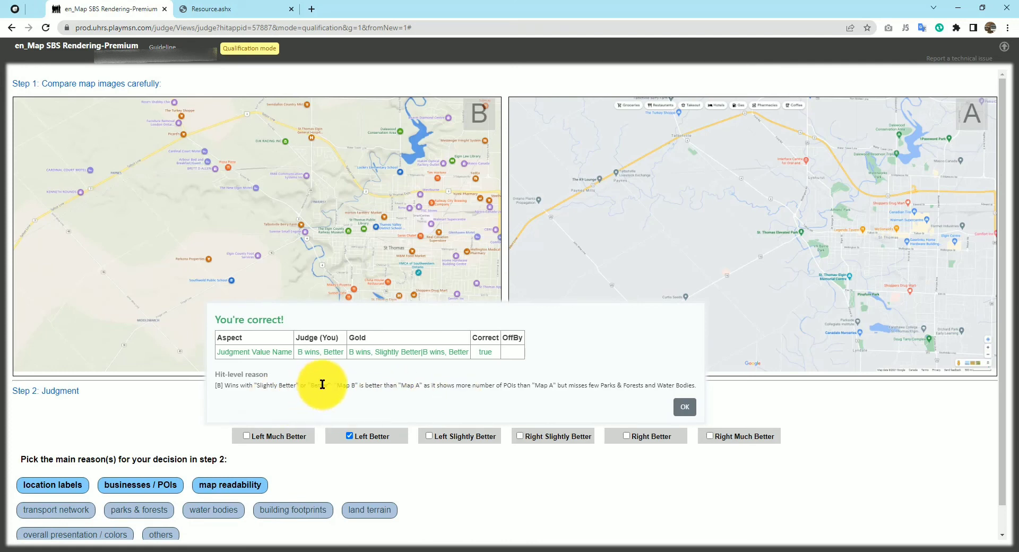
pyautogui.click(687, 408)
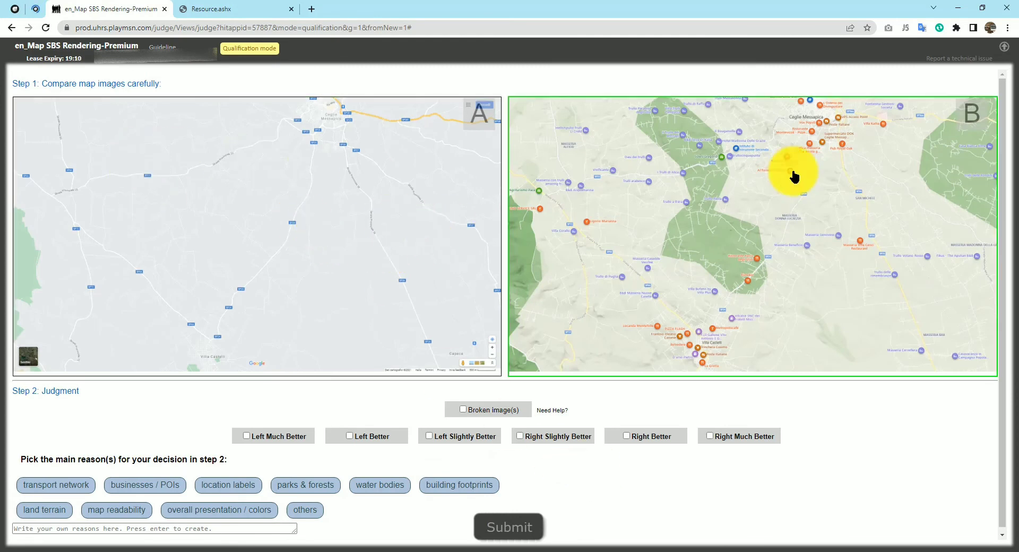
# Enlarge the tenth pair's Ceglie Messapica maps and alternate between left and right to compare POIs, green areas and roads.
pyautogui.click(339, 237)
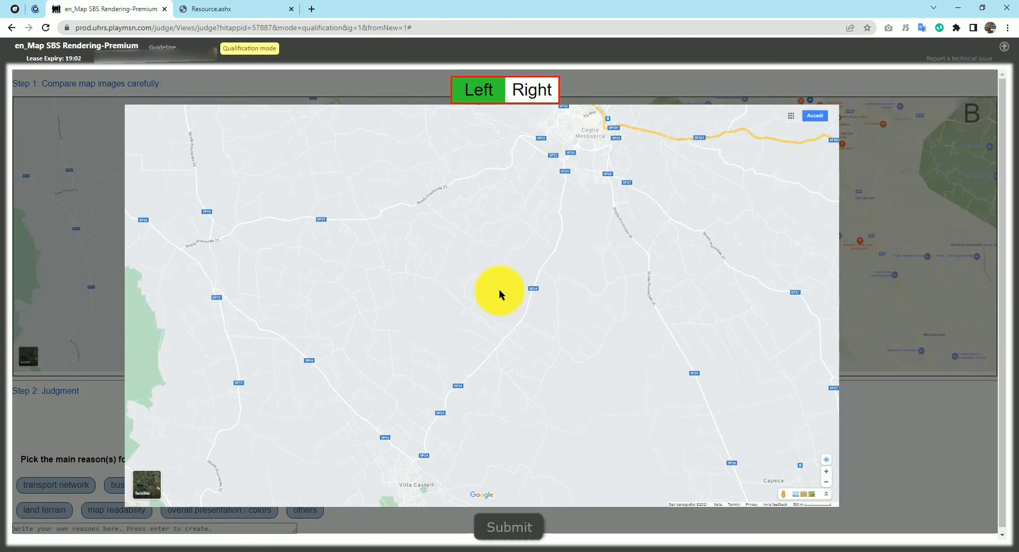
pyautogui.click(531, 90)
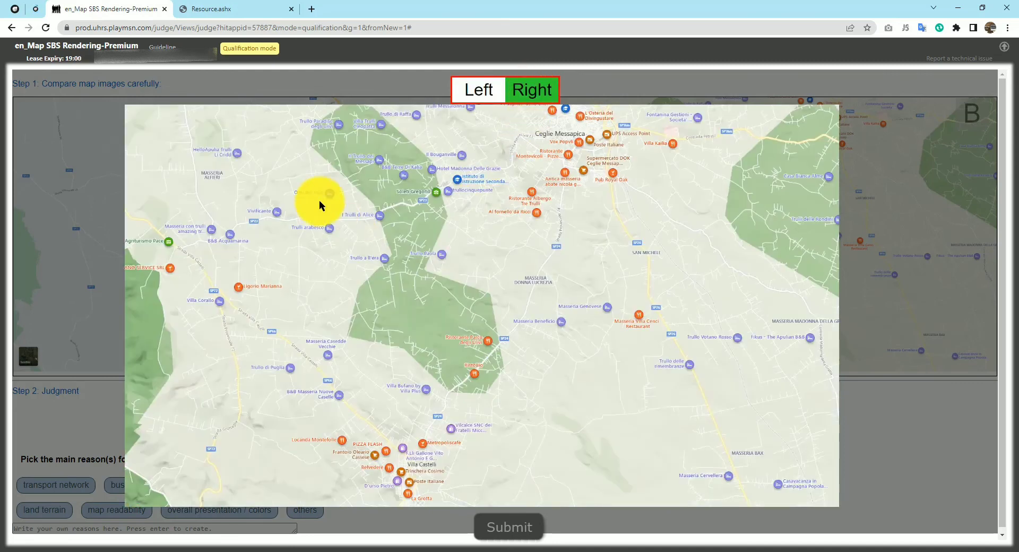
pyautogui.click(476, 90)
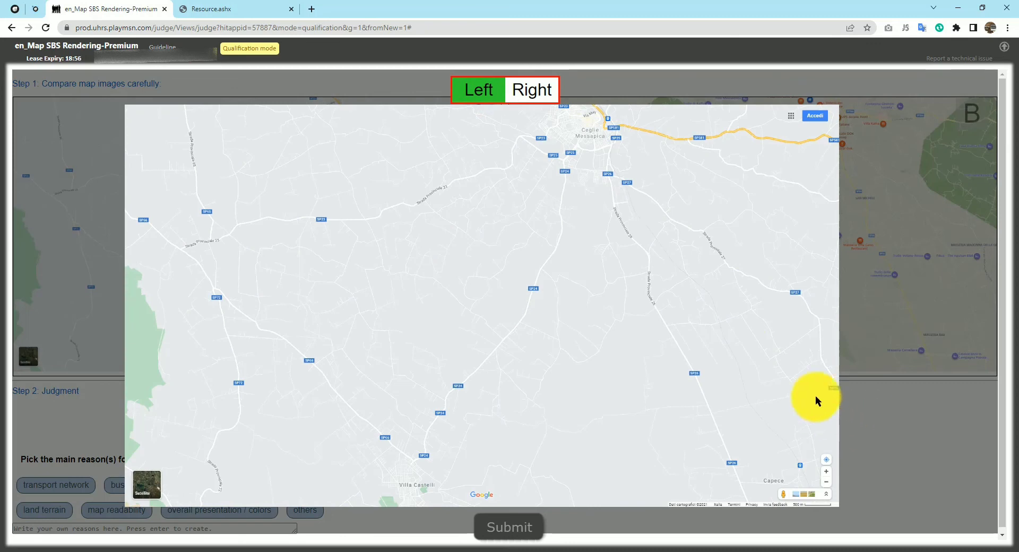
pyautogui.click(875, 416)
# Submit the Ceglie Messapica pair as Right Much Better for location labels, businesses / POIs, water bodies and map readability.
pyautogui.click(721, 445)
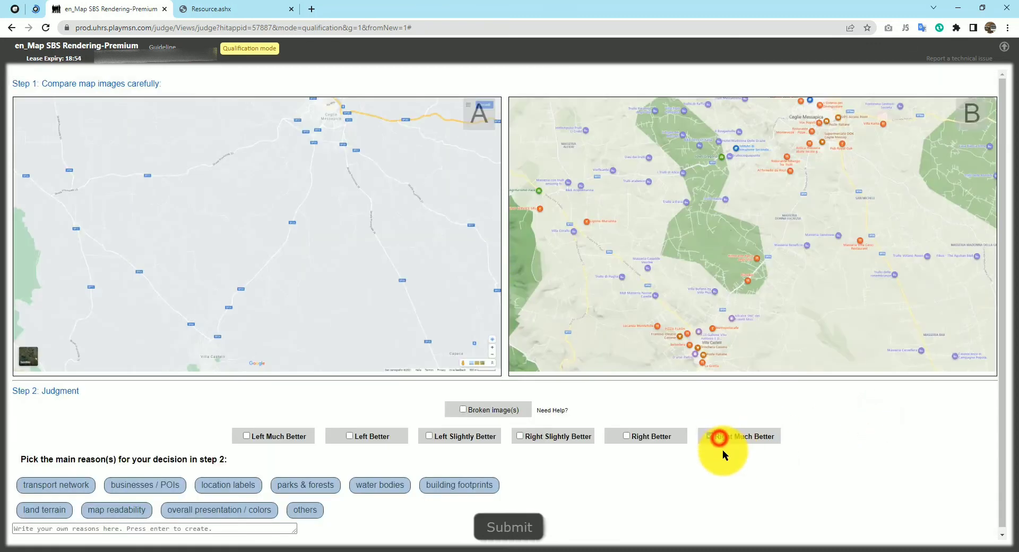
pyautogui.click(225, 486)
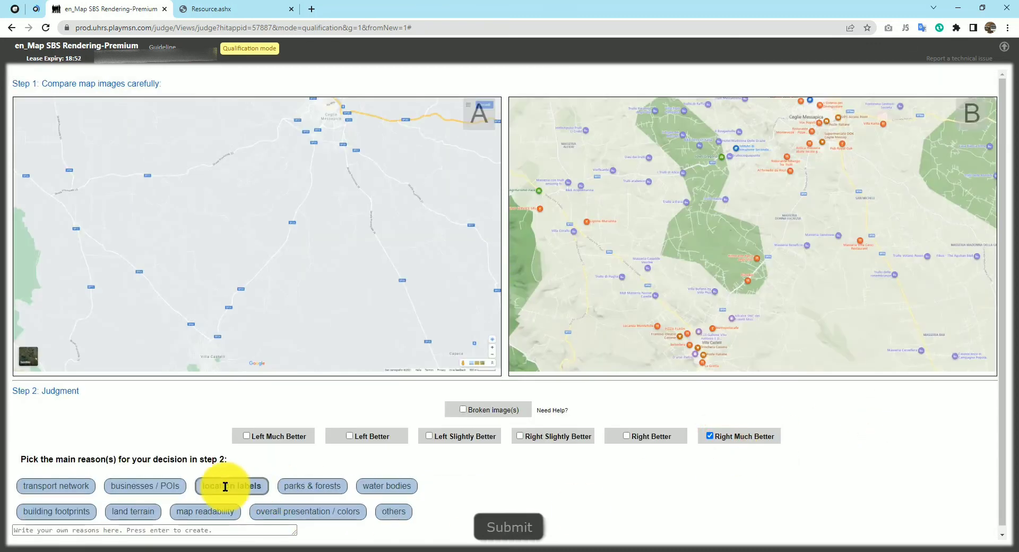
pyautogui.click(260, 485)
pyautogui.click(259, 485)
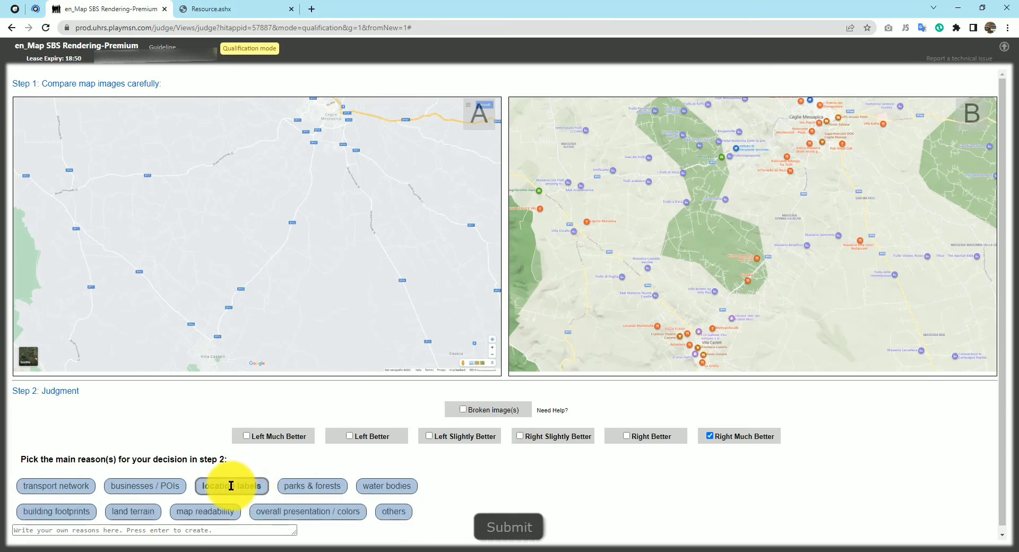
pyautogui.click(231, 486)
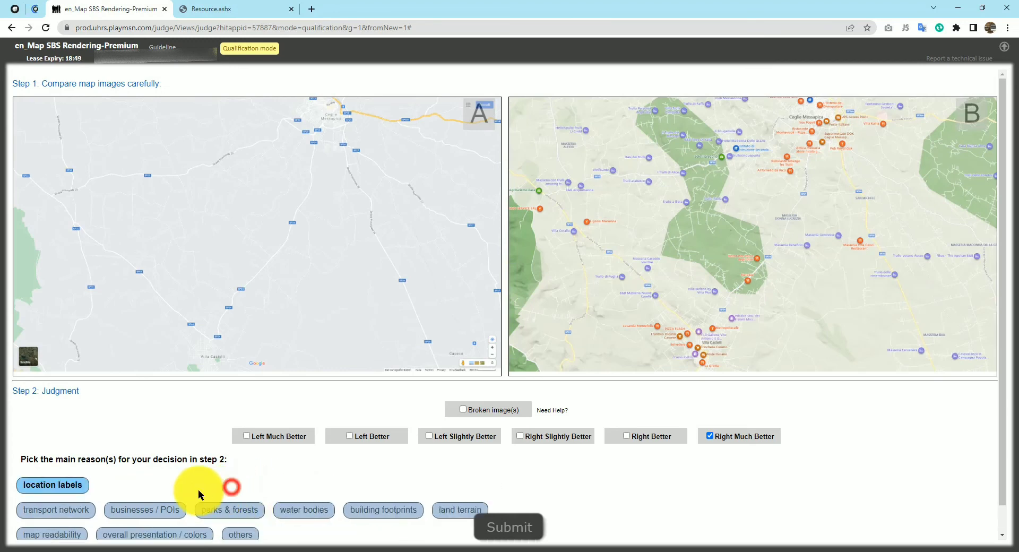
pyautogui.click(164, 510)
pyautogui.click(223, 511)
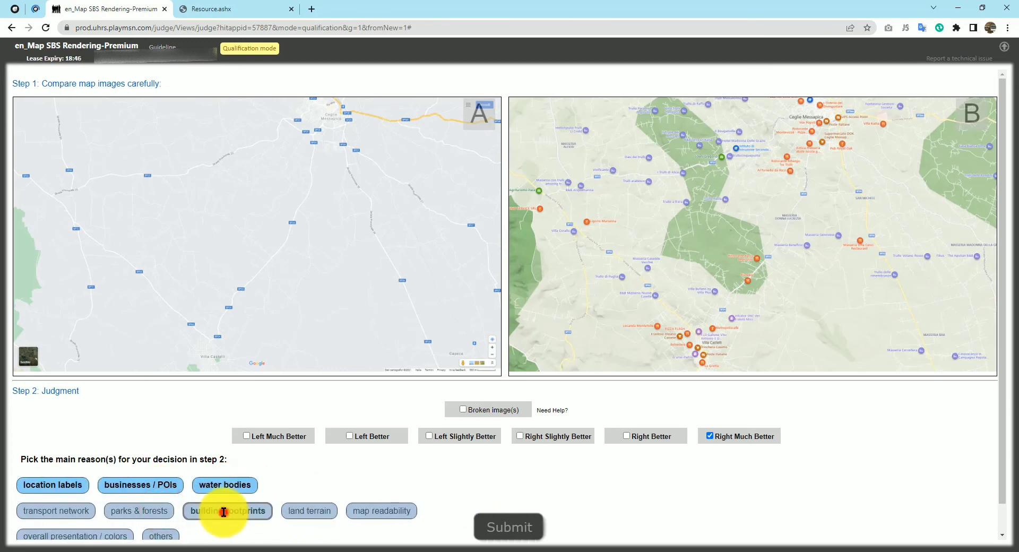
pyautogui.click(395, 512)
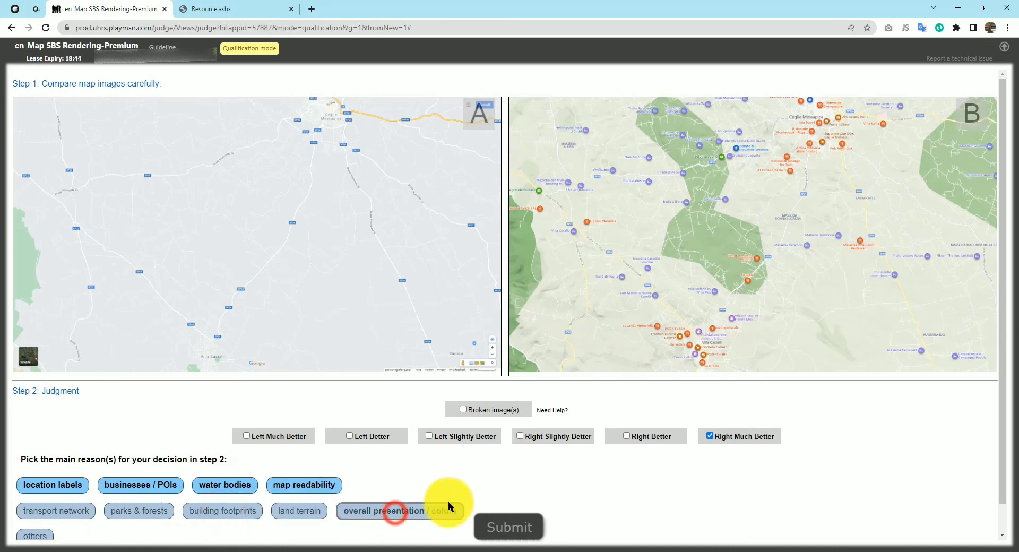
pyautogui.click(499, 527)
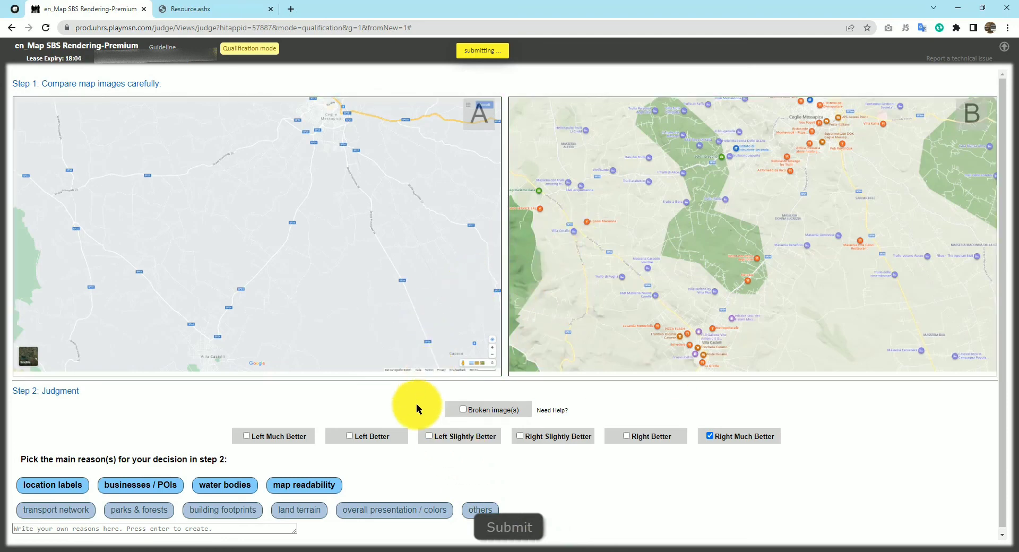
# Review and acknowledge the judgment feedback for the last pair, and highlight the qualification test's result message.
pyautogui.scroll(-1, 640, 468)
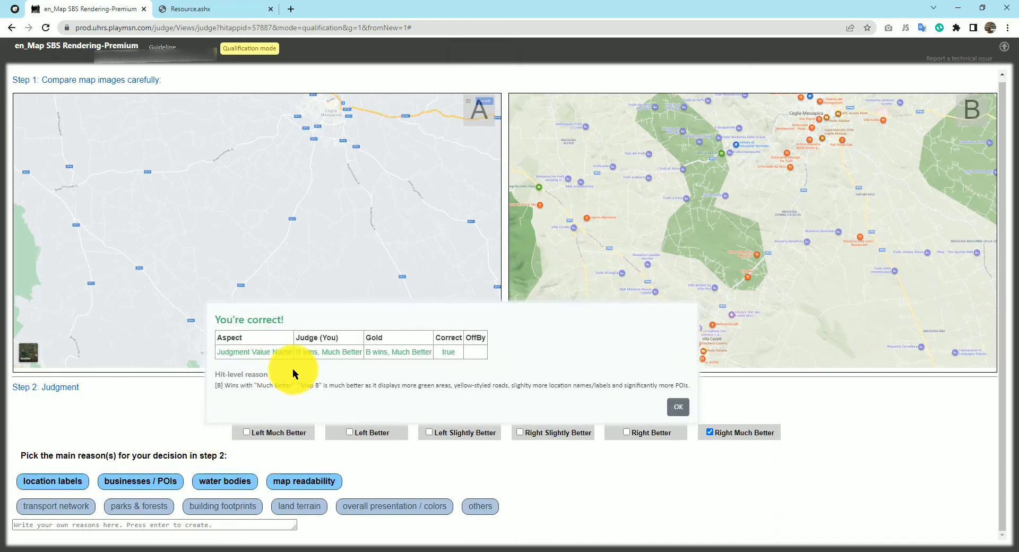
pyautogui.click(679, 409)
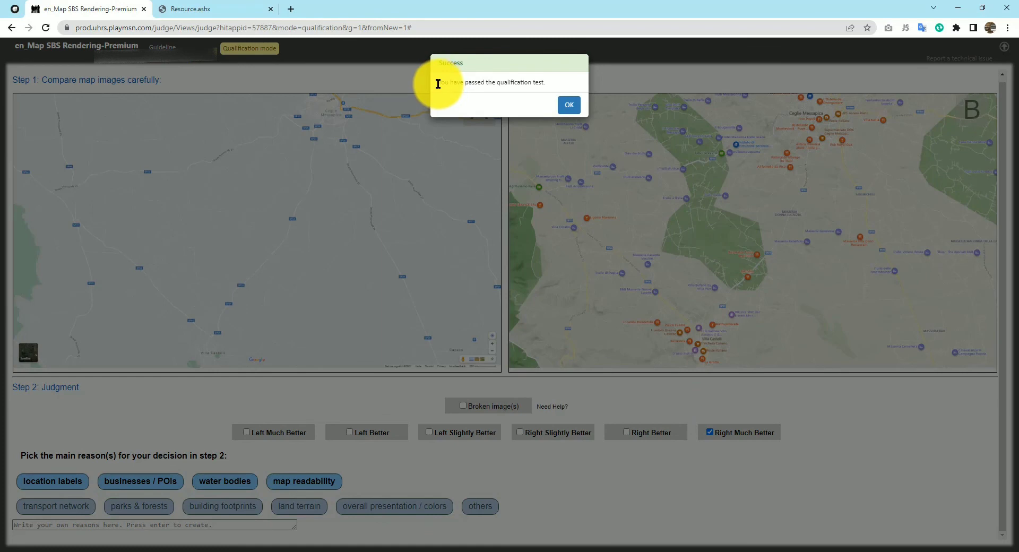
pyautogui.moveTo(439, 83); pyautogui.dragTo(533, 93)
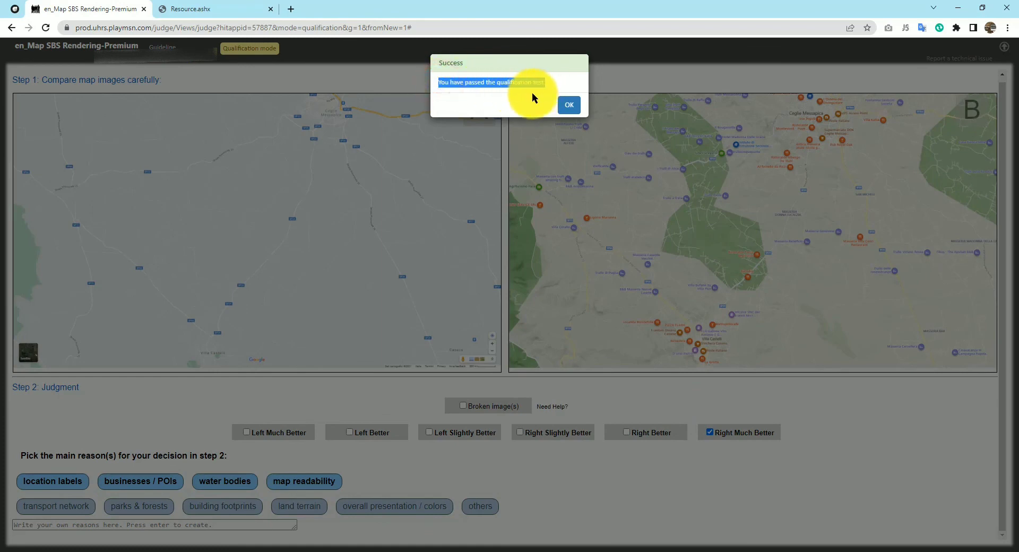